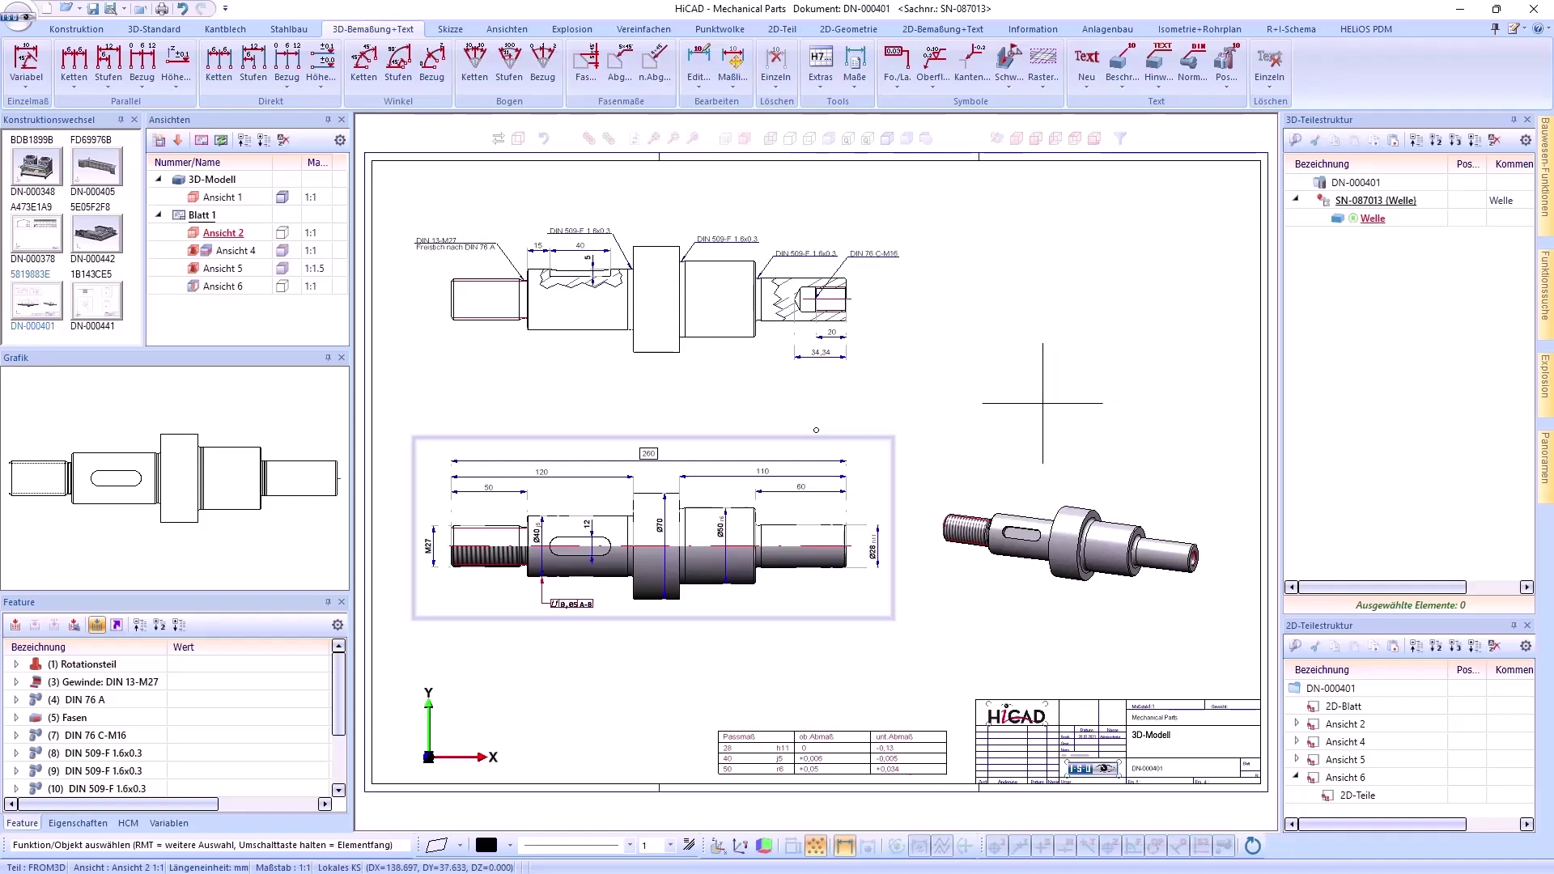
- Attach datum symbol A to the underside of the 0,05 A-B tolerance frame below the Ø40 shaft section
scroll(512, 614, up, 3)
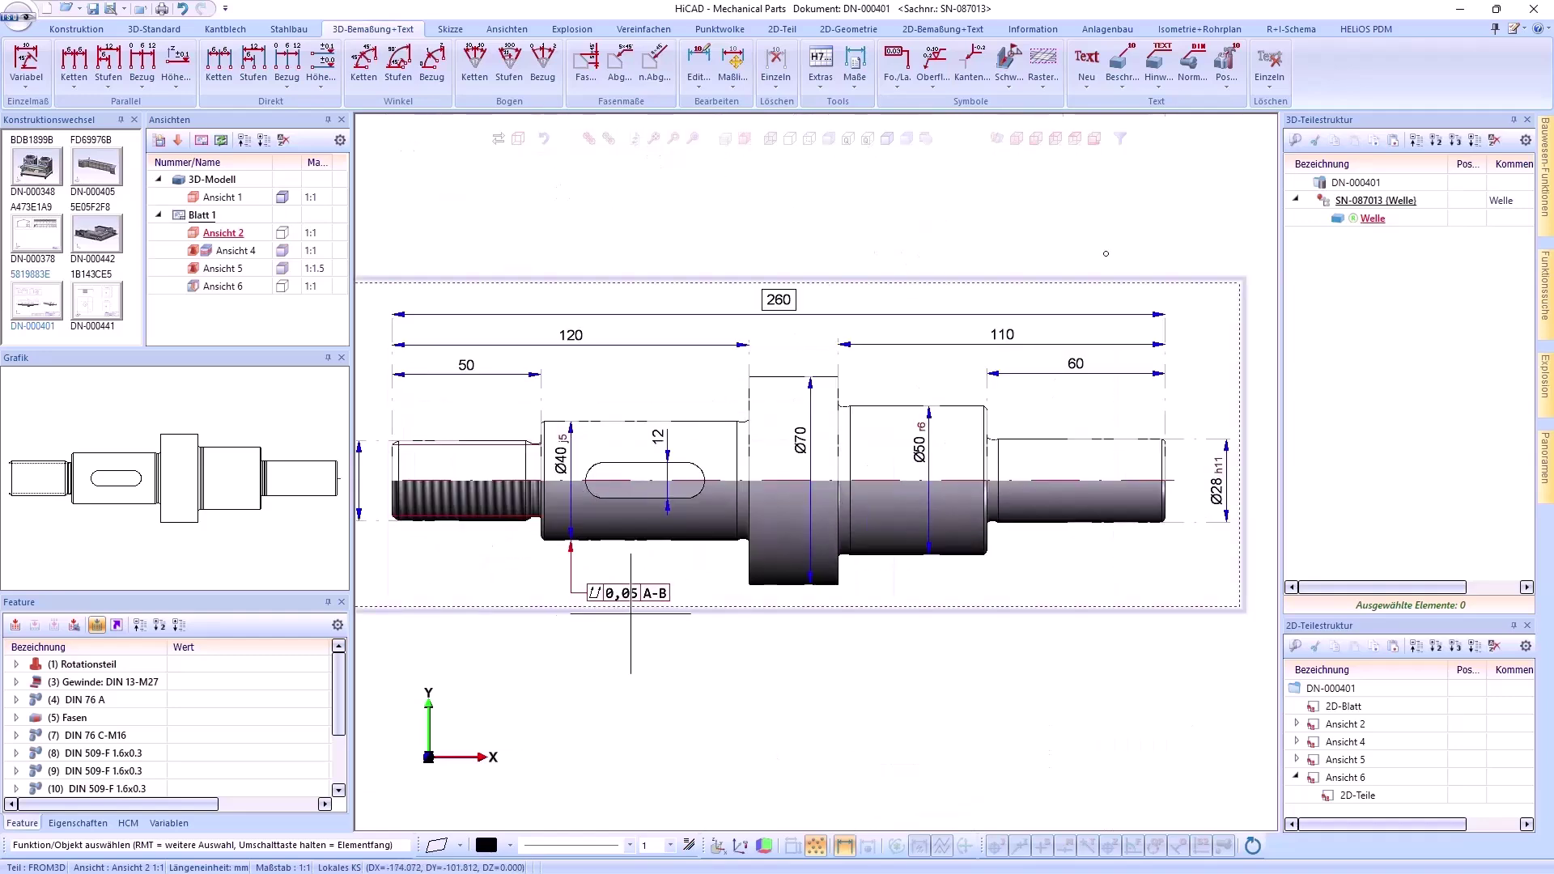
click(895, 58)
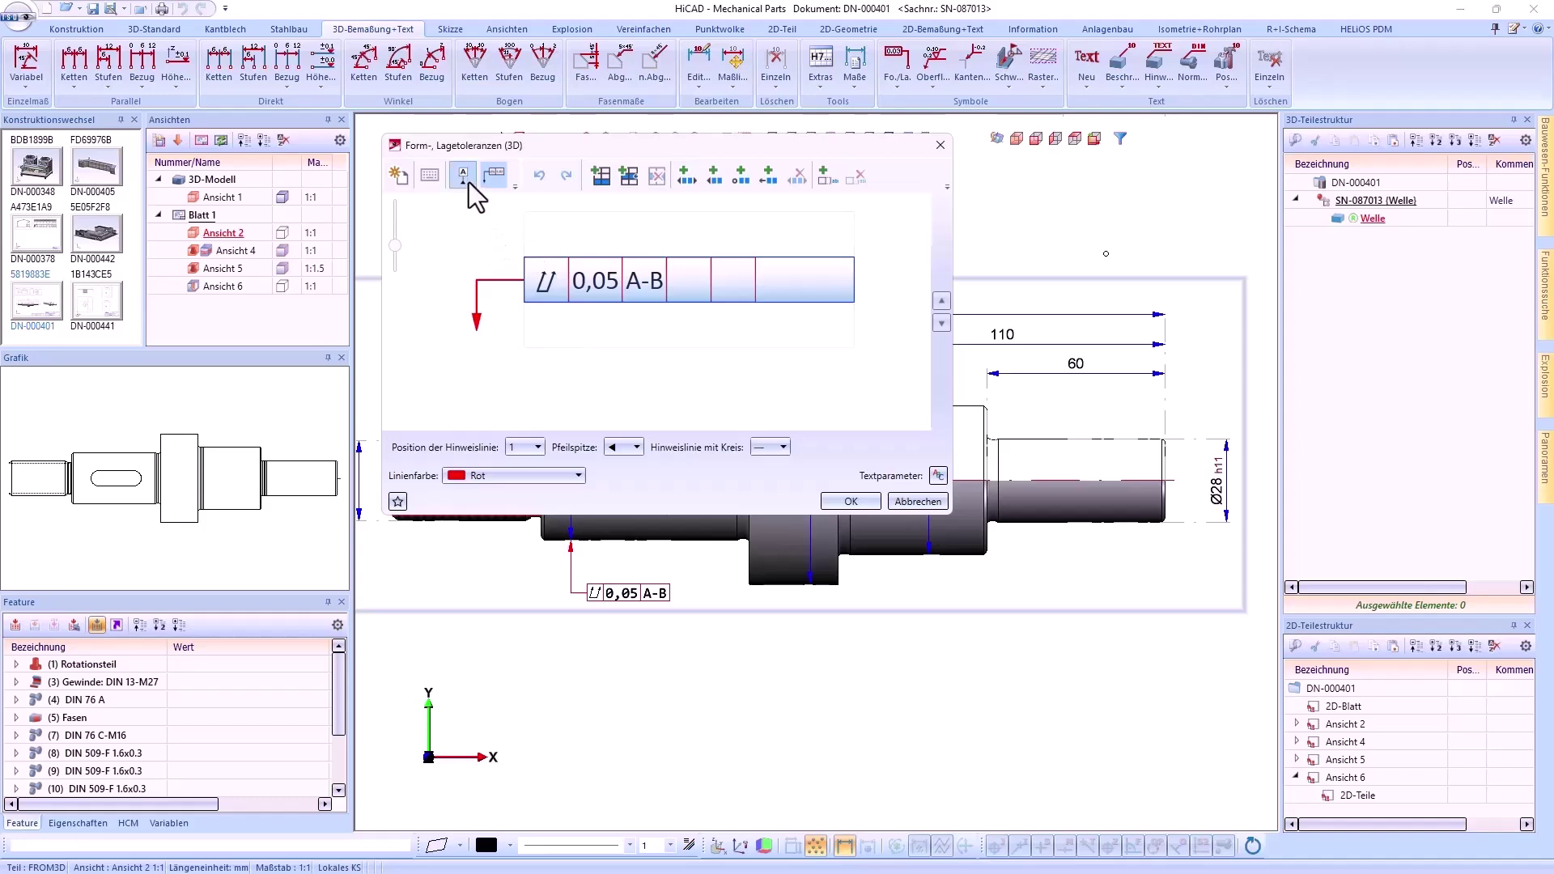
click(466, 180)
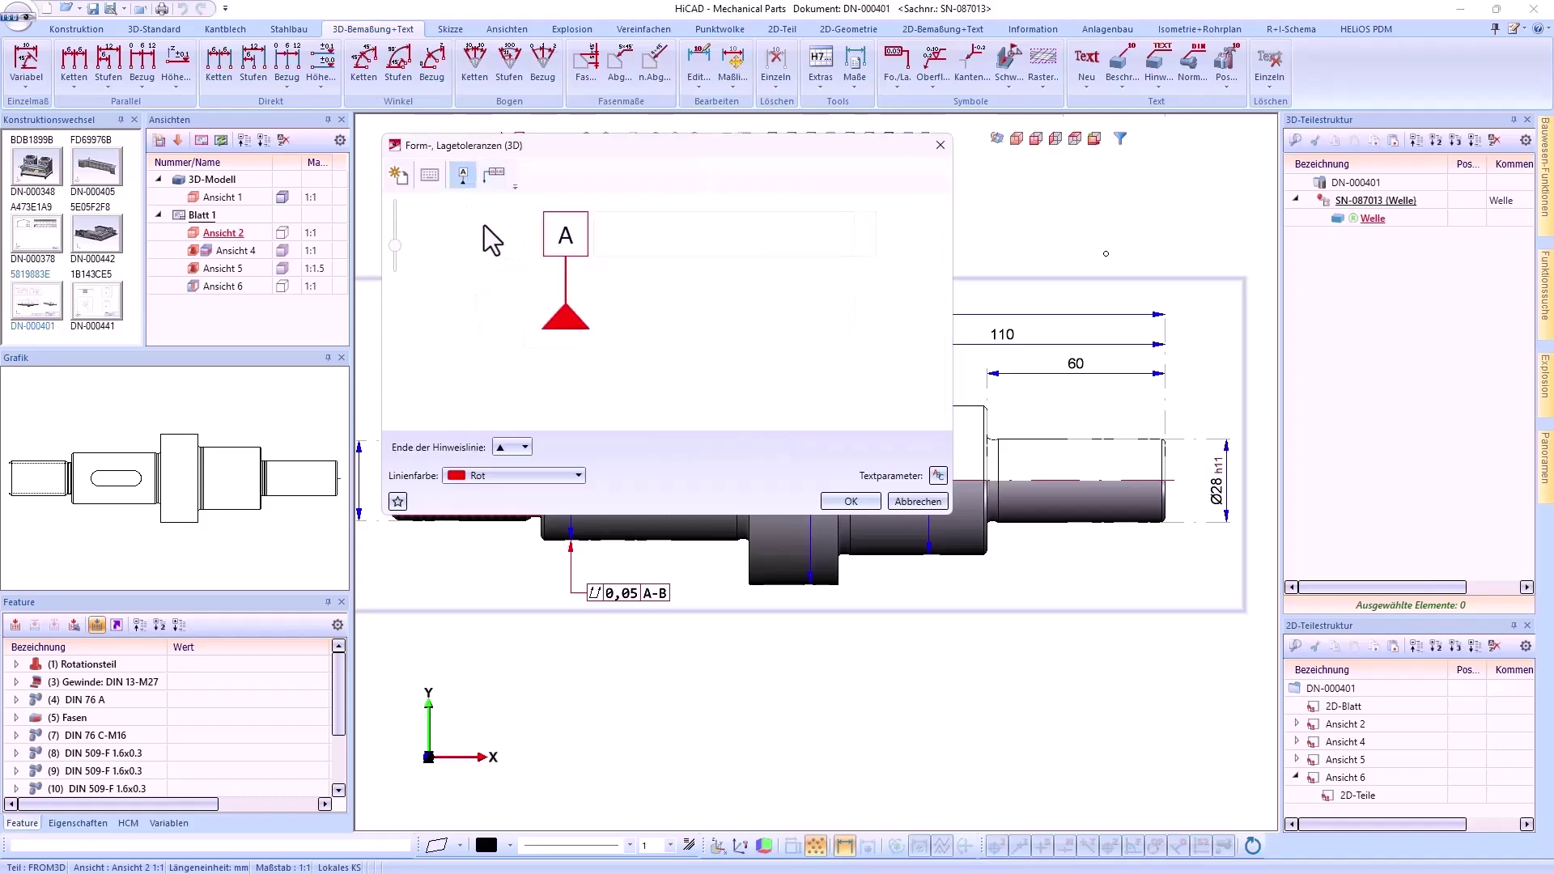
click(867, 504)
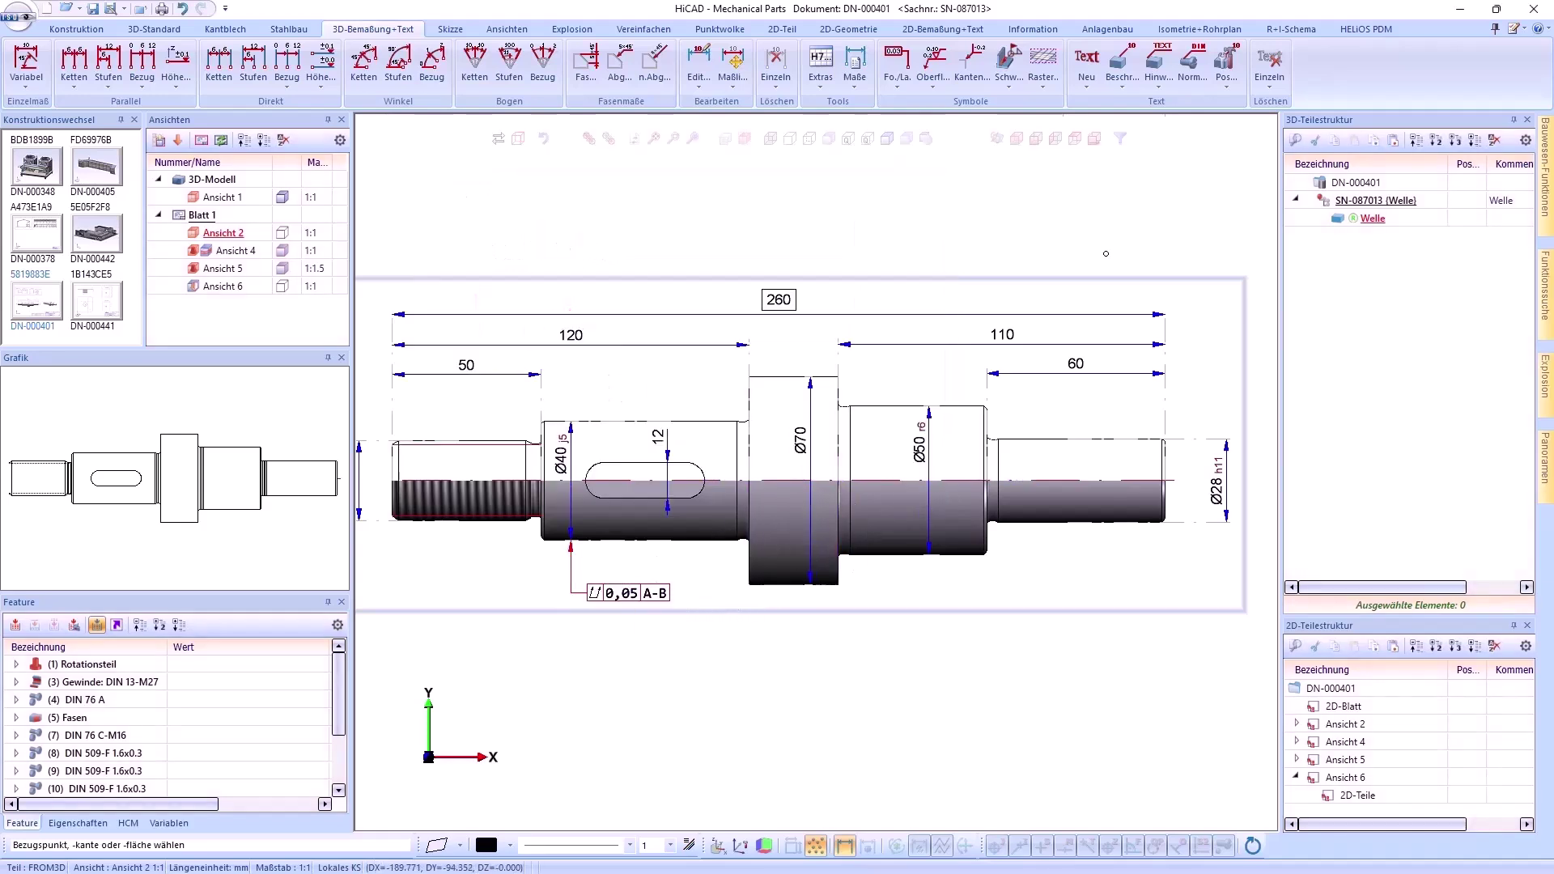
click(629, 600)
click(634, 625)
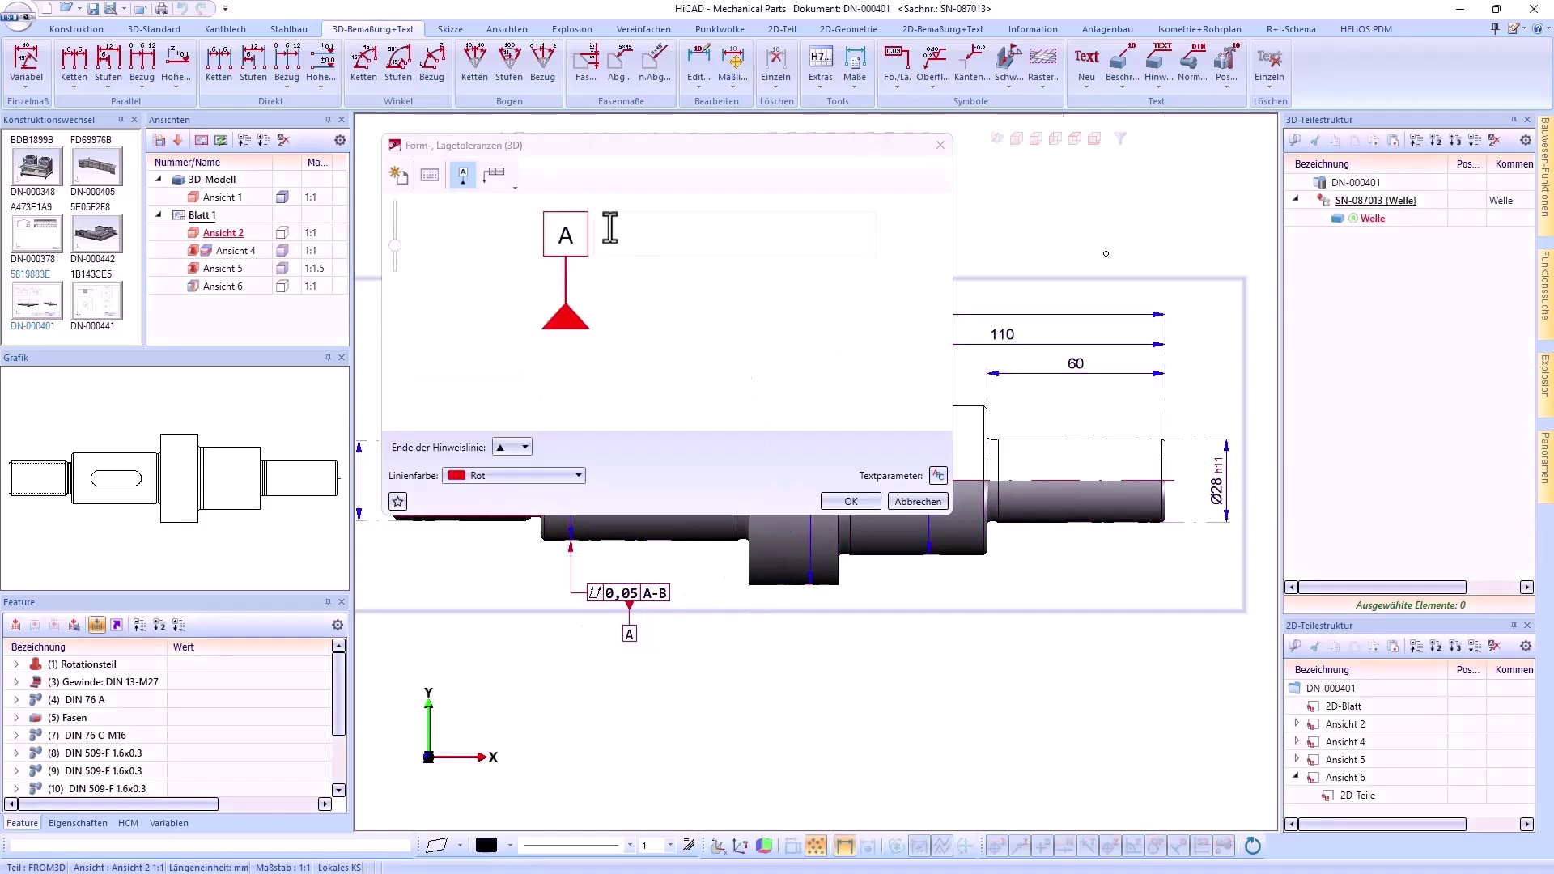
- Place a total run-out tolerance frame 0,05 A-B with the note SIM2 at the lower end of the Ø70 dimension
click(503, 177)
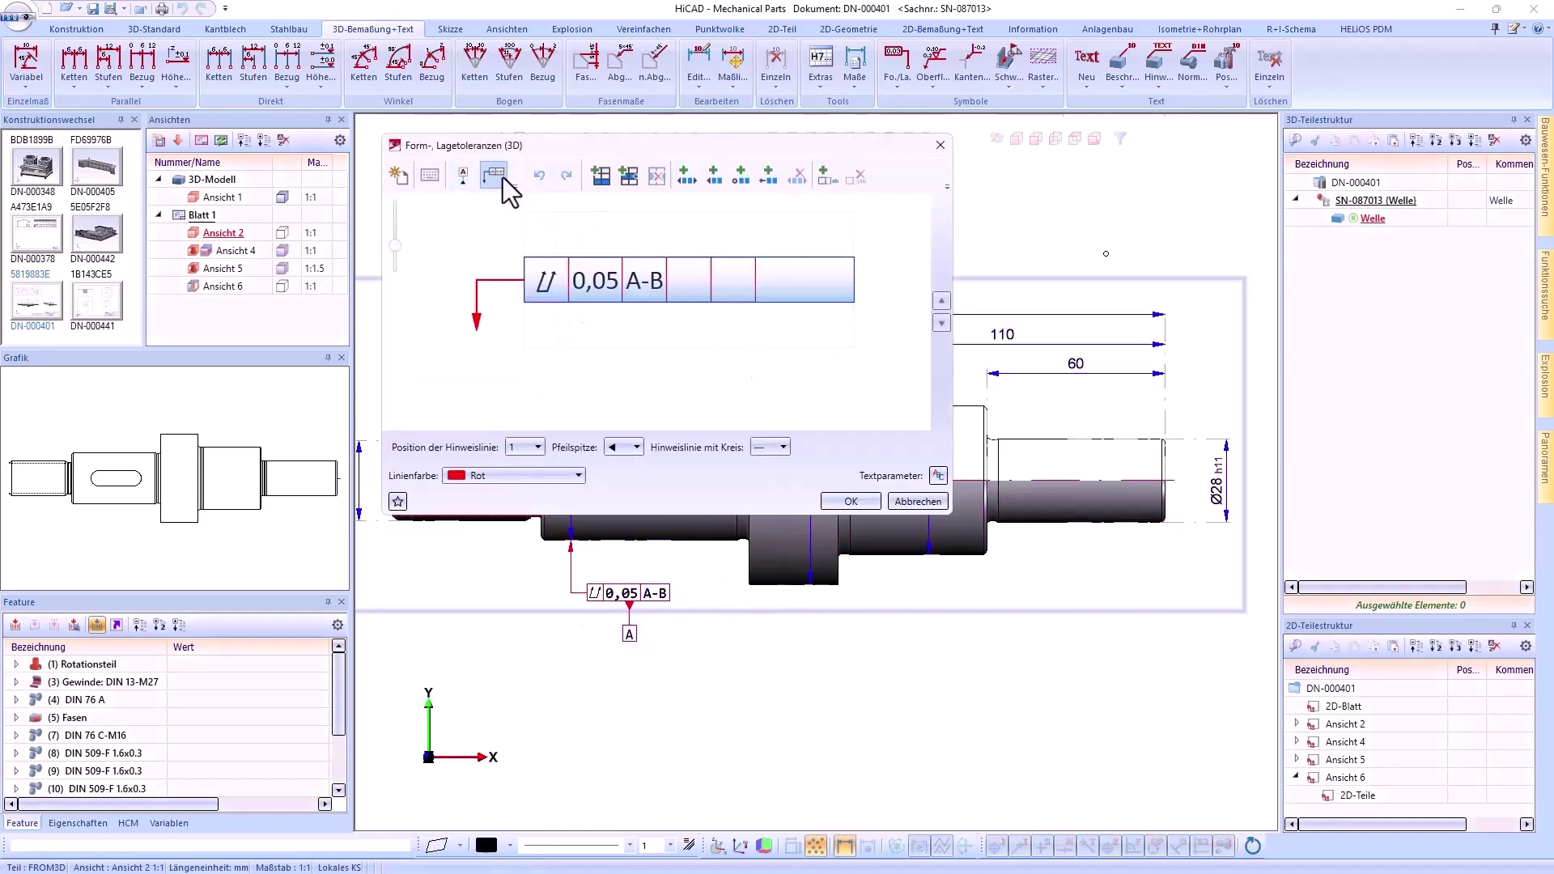
click(430, 176)
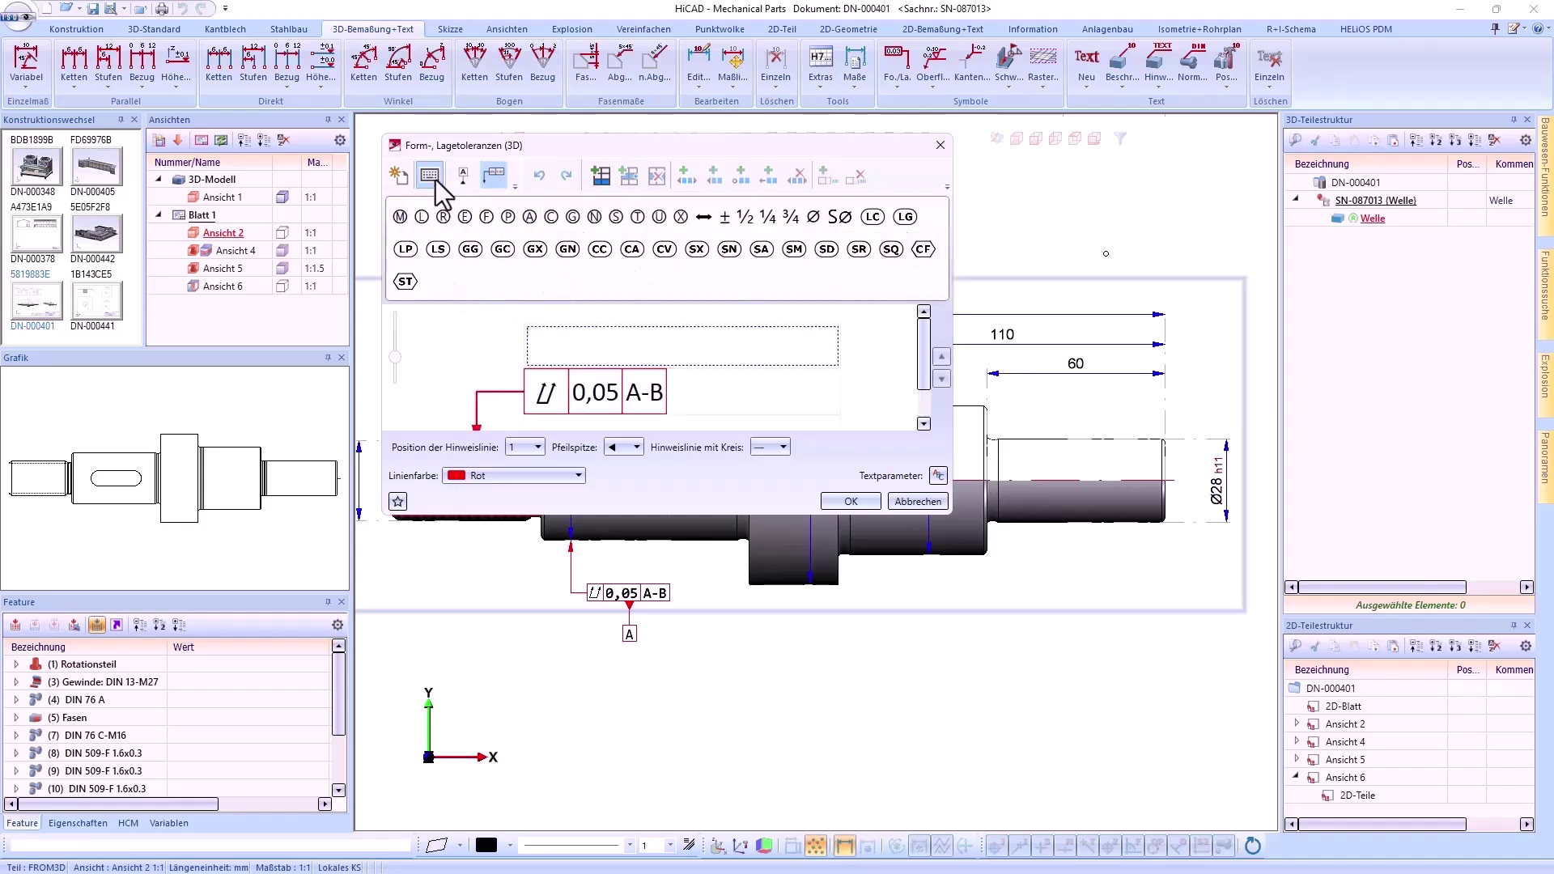
click(434, 178)
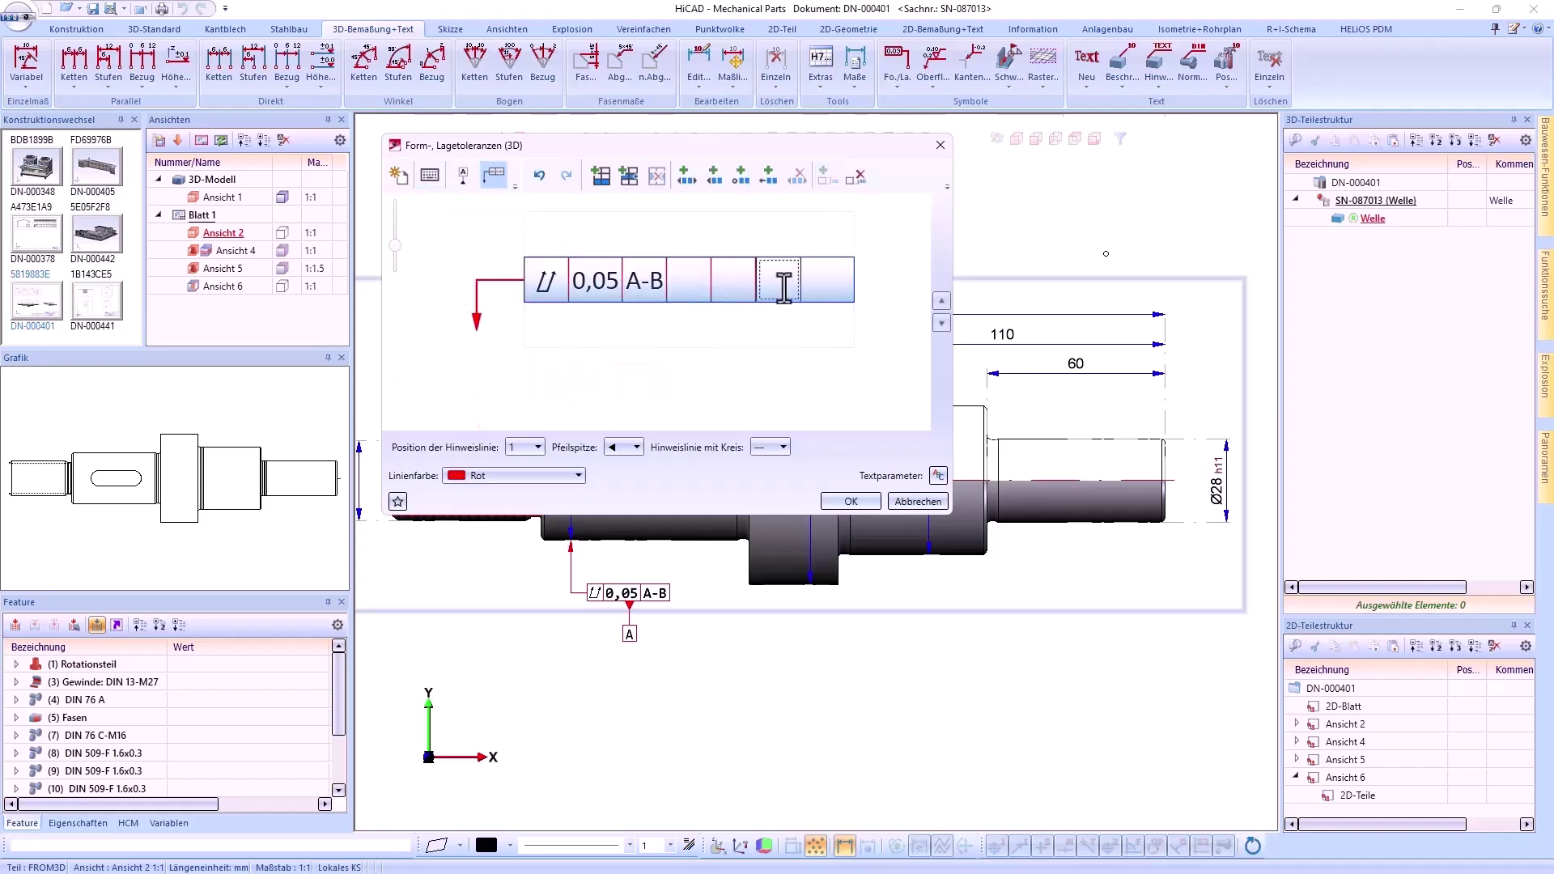
click(858, 498)
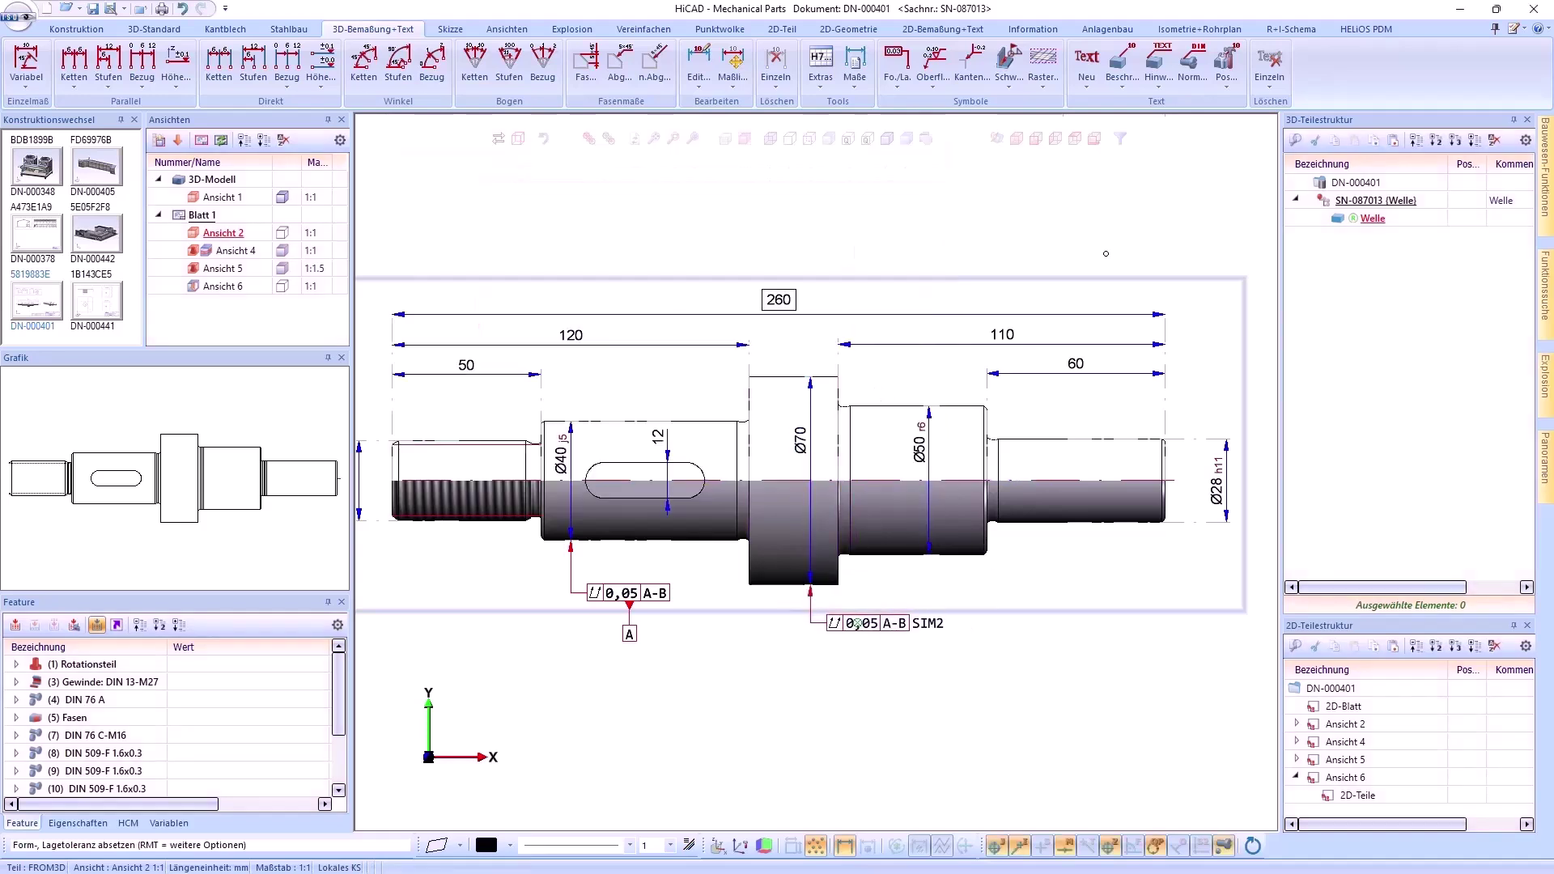
click(856, 625)
click(919, 503)
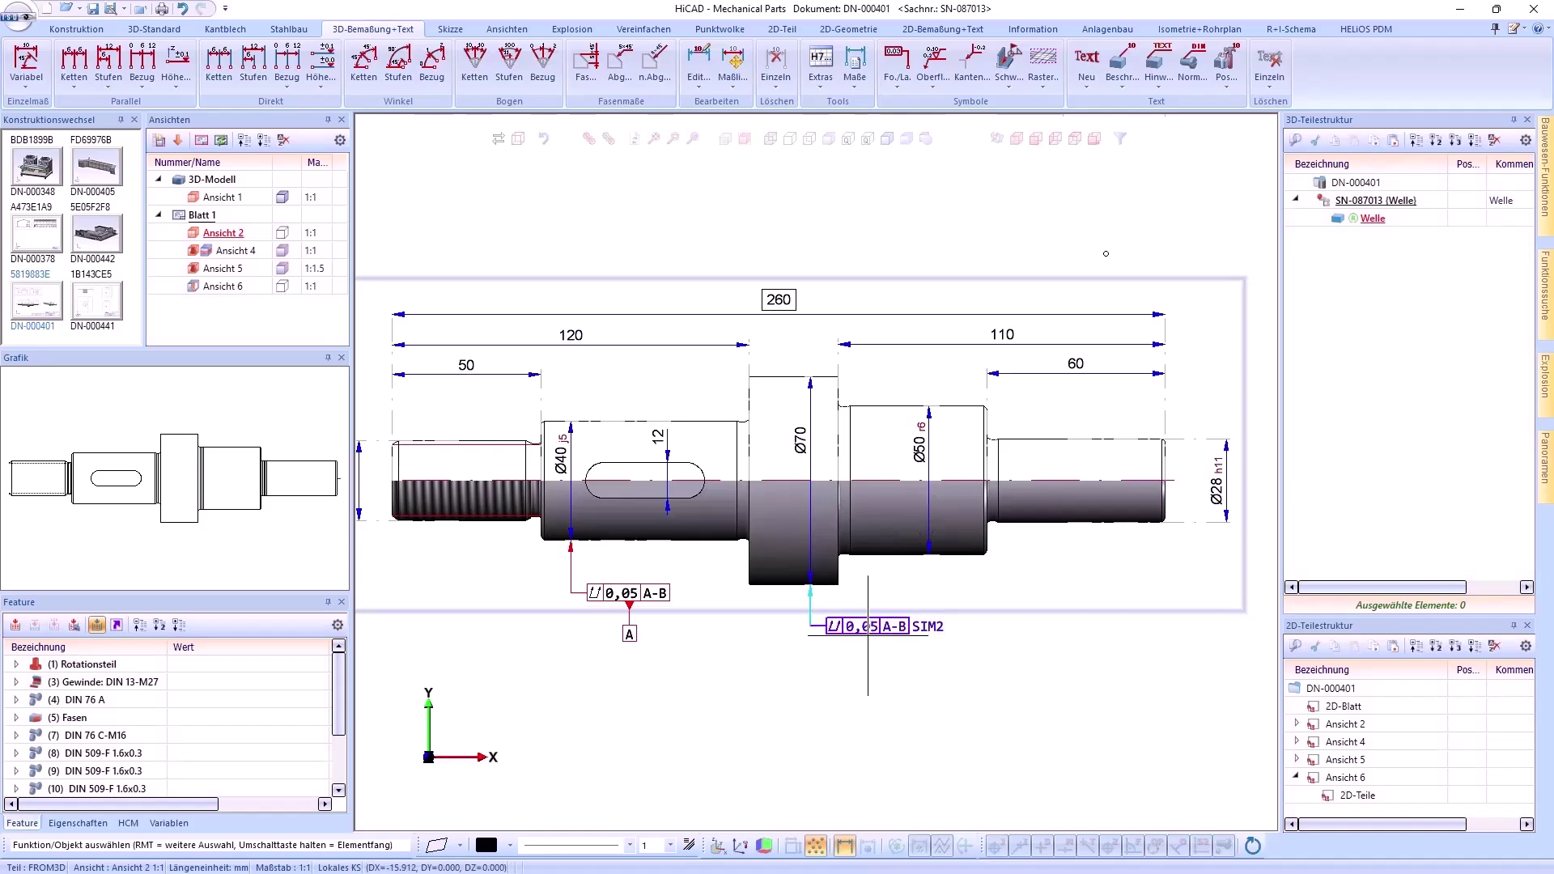
- Place a 0,05 A-B SIM2 run-out tolerance on the lower Ø28 extension line and move the Ø28 dimension farther from the shaft
click(867, 636)
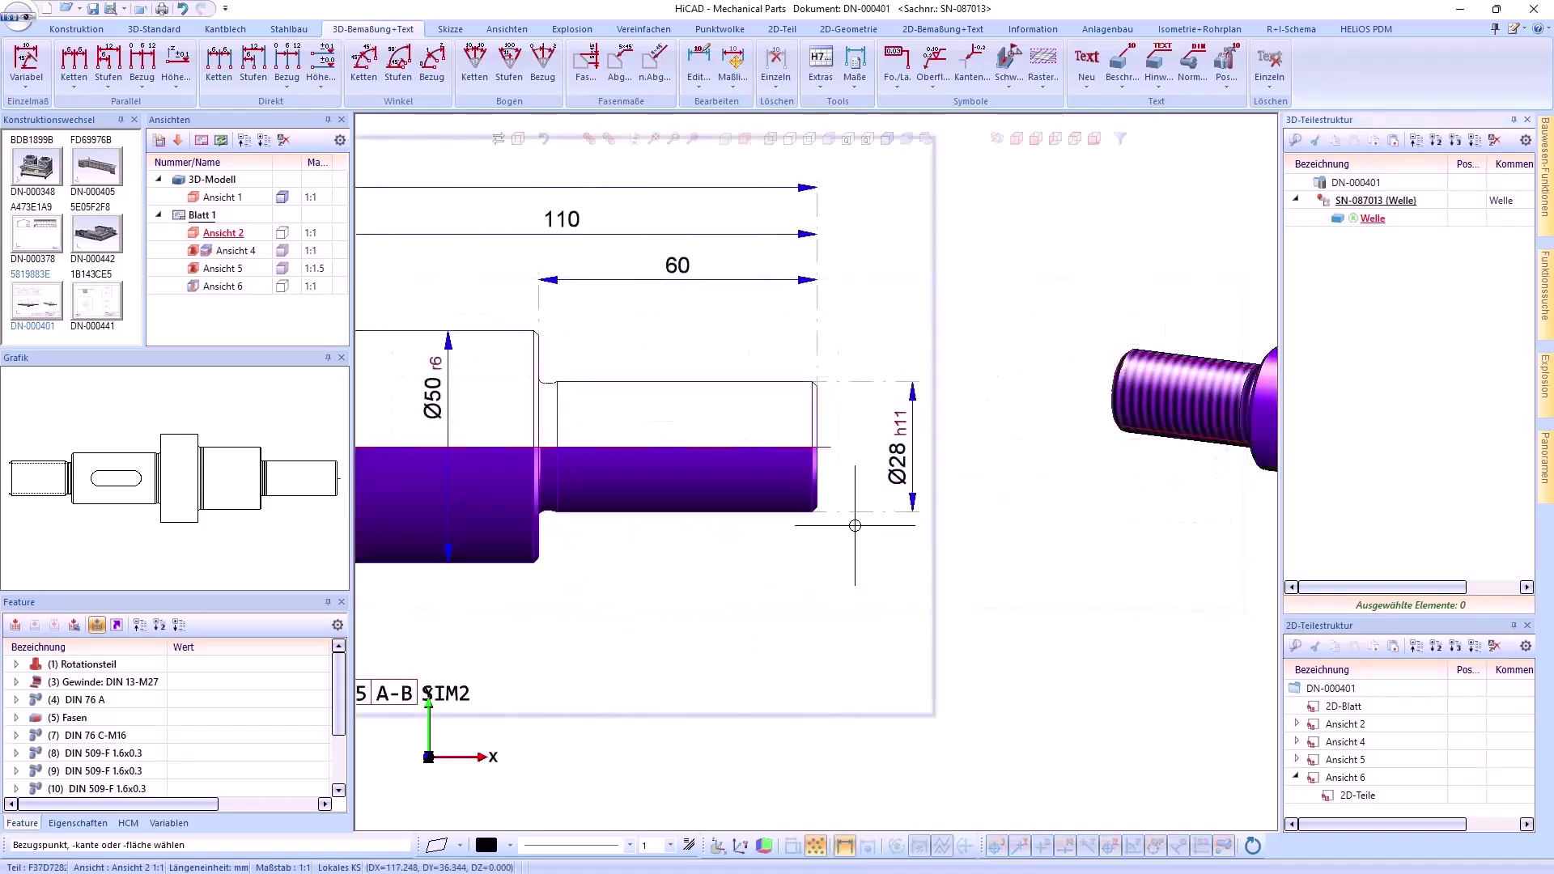
click(856, 515)
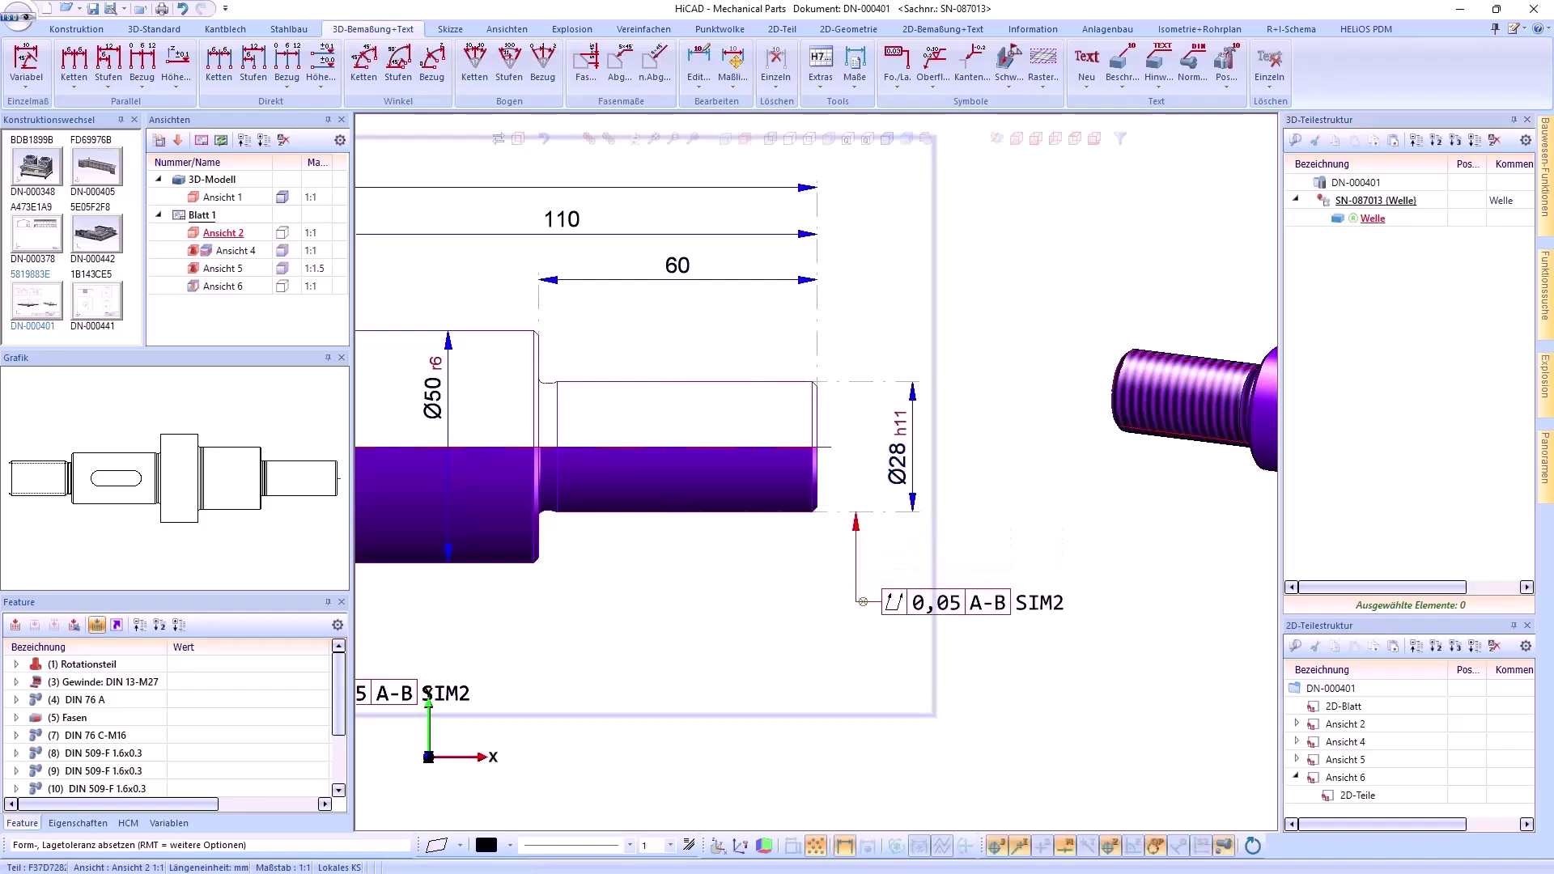
click(809, 618)
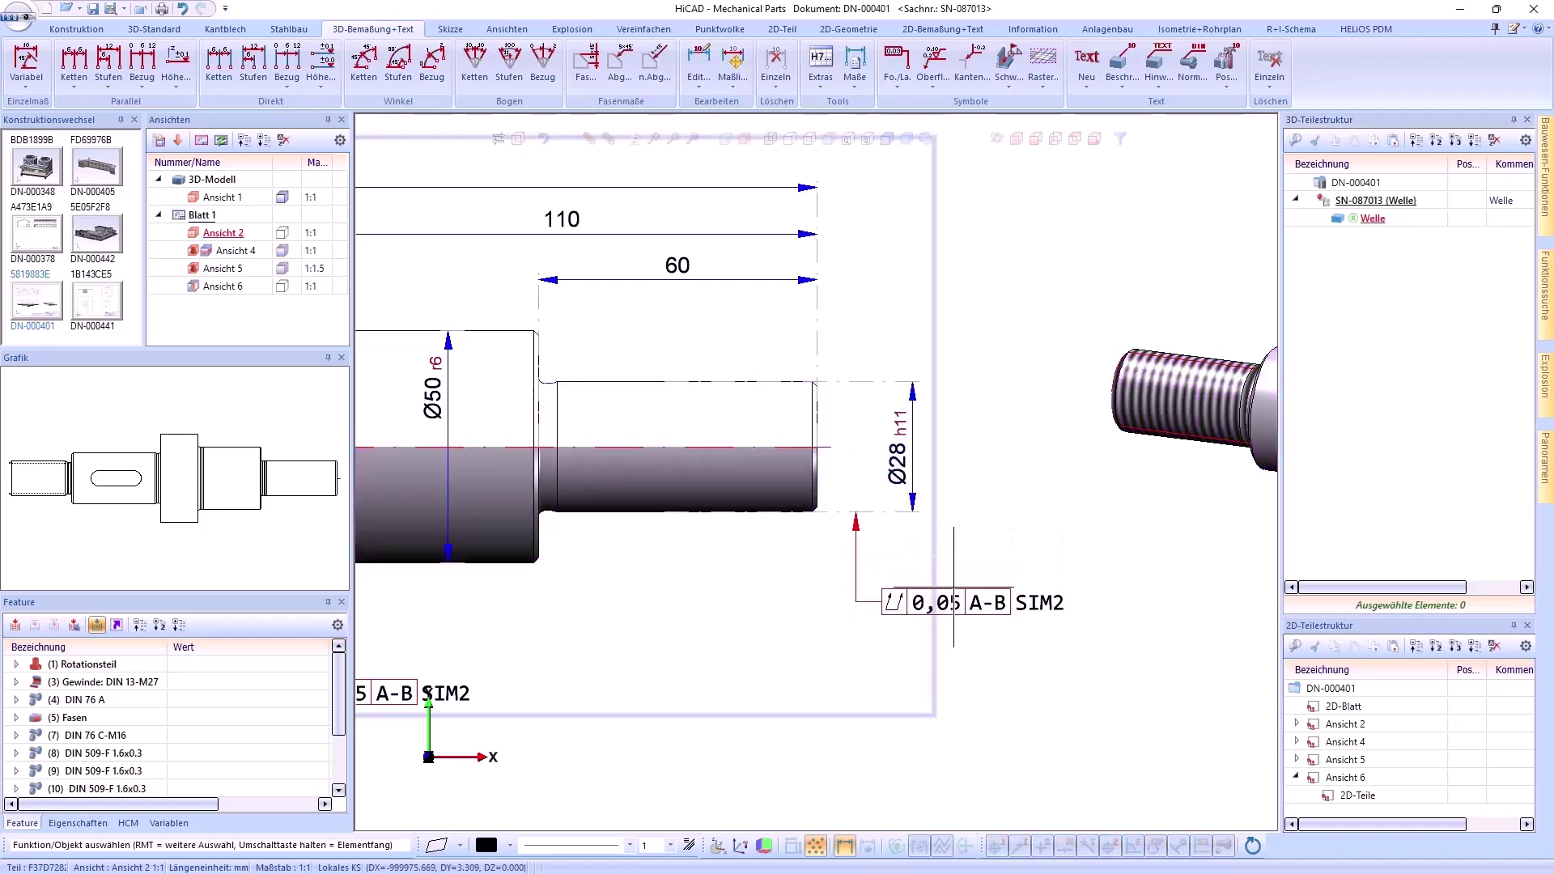
click(913, 458)
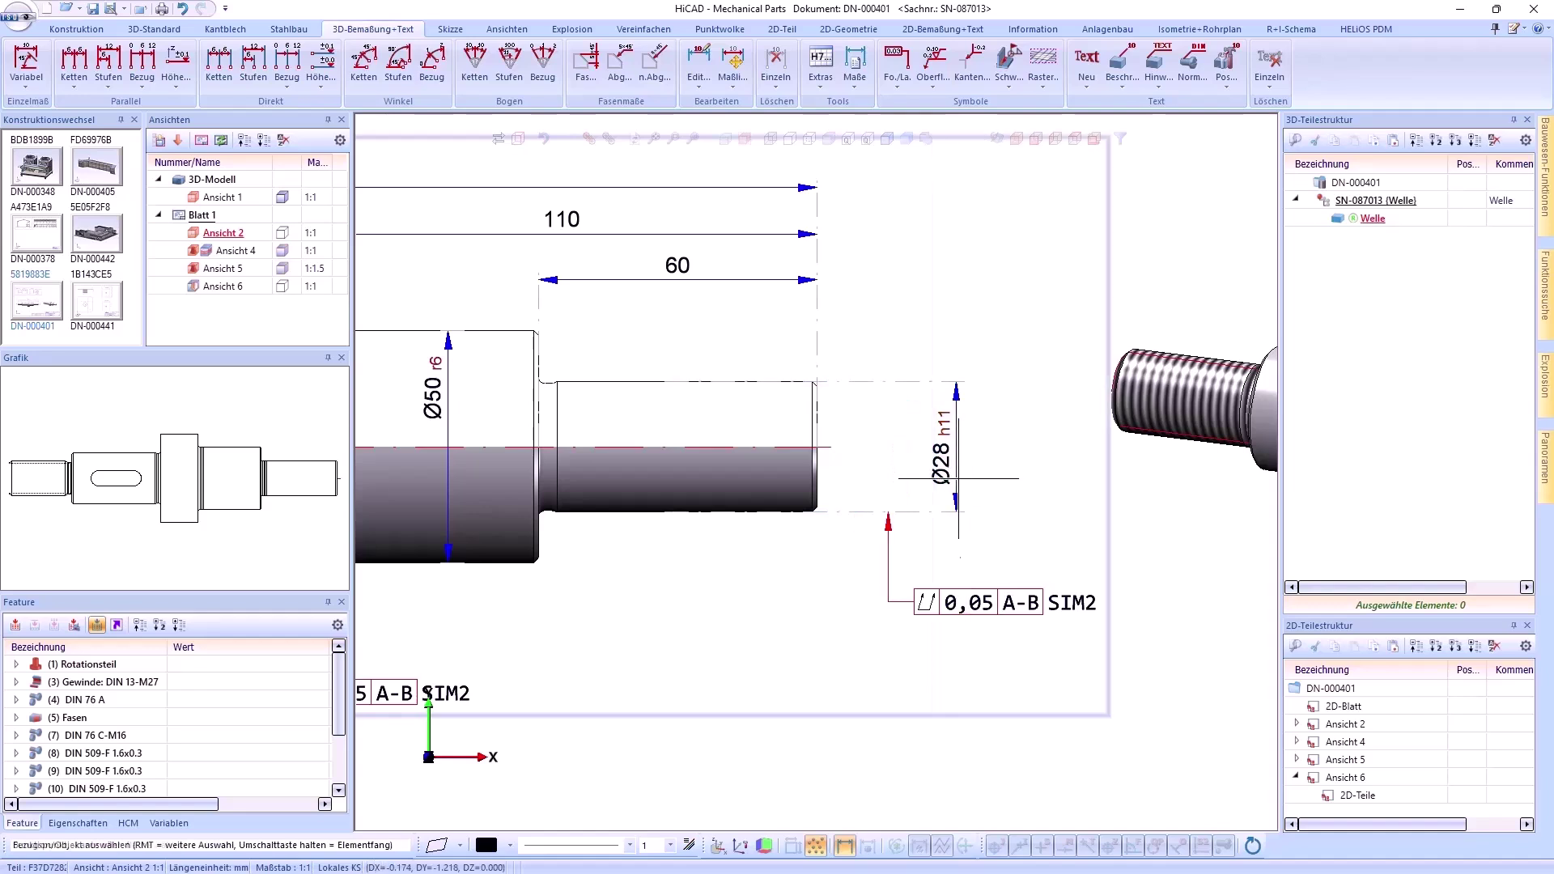
- Attach the 0,05 A-B SIM2 run-out tolerance to the lower end of the Ø28 dimension line and try repositioning it above
click(955, 480)
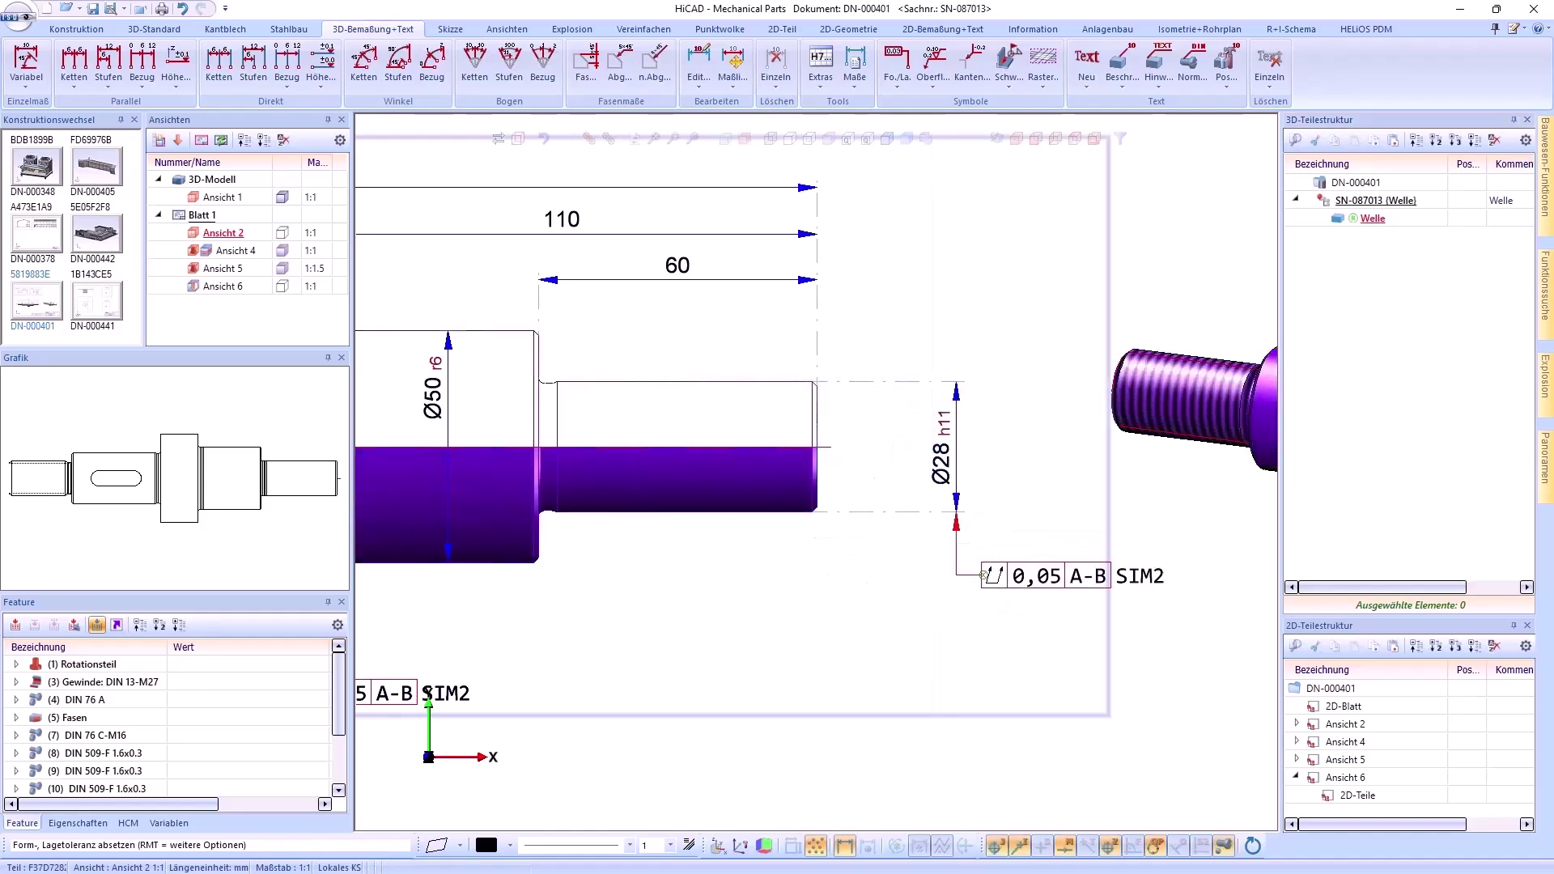
click(983, 576)
middle_click(1003, 550)
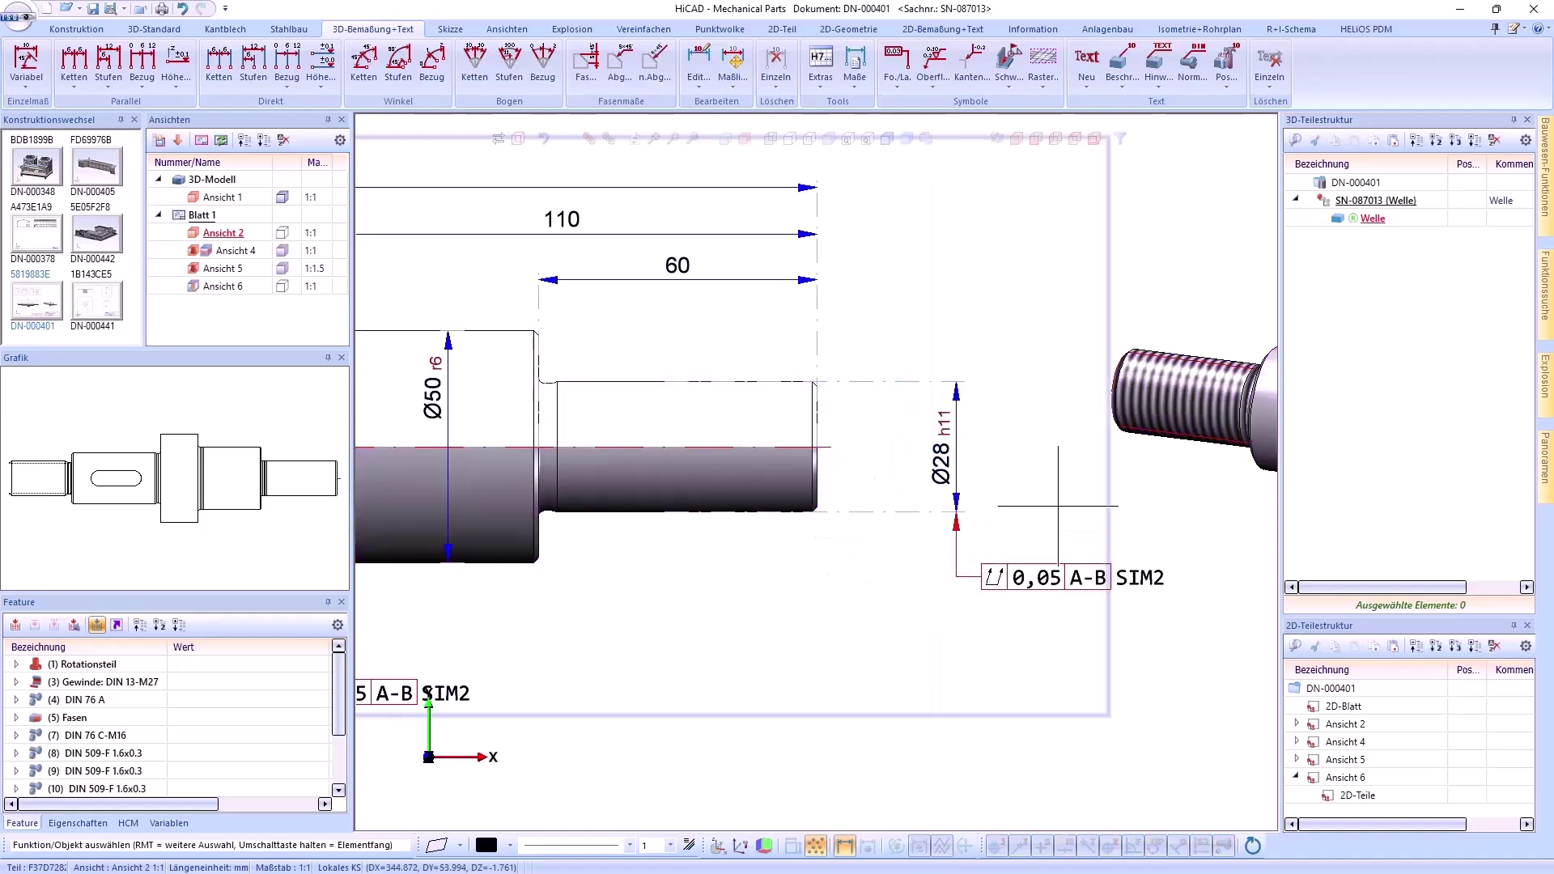
click(1023, 576)
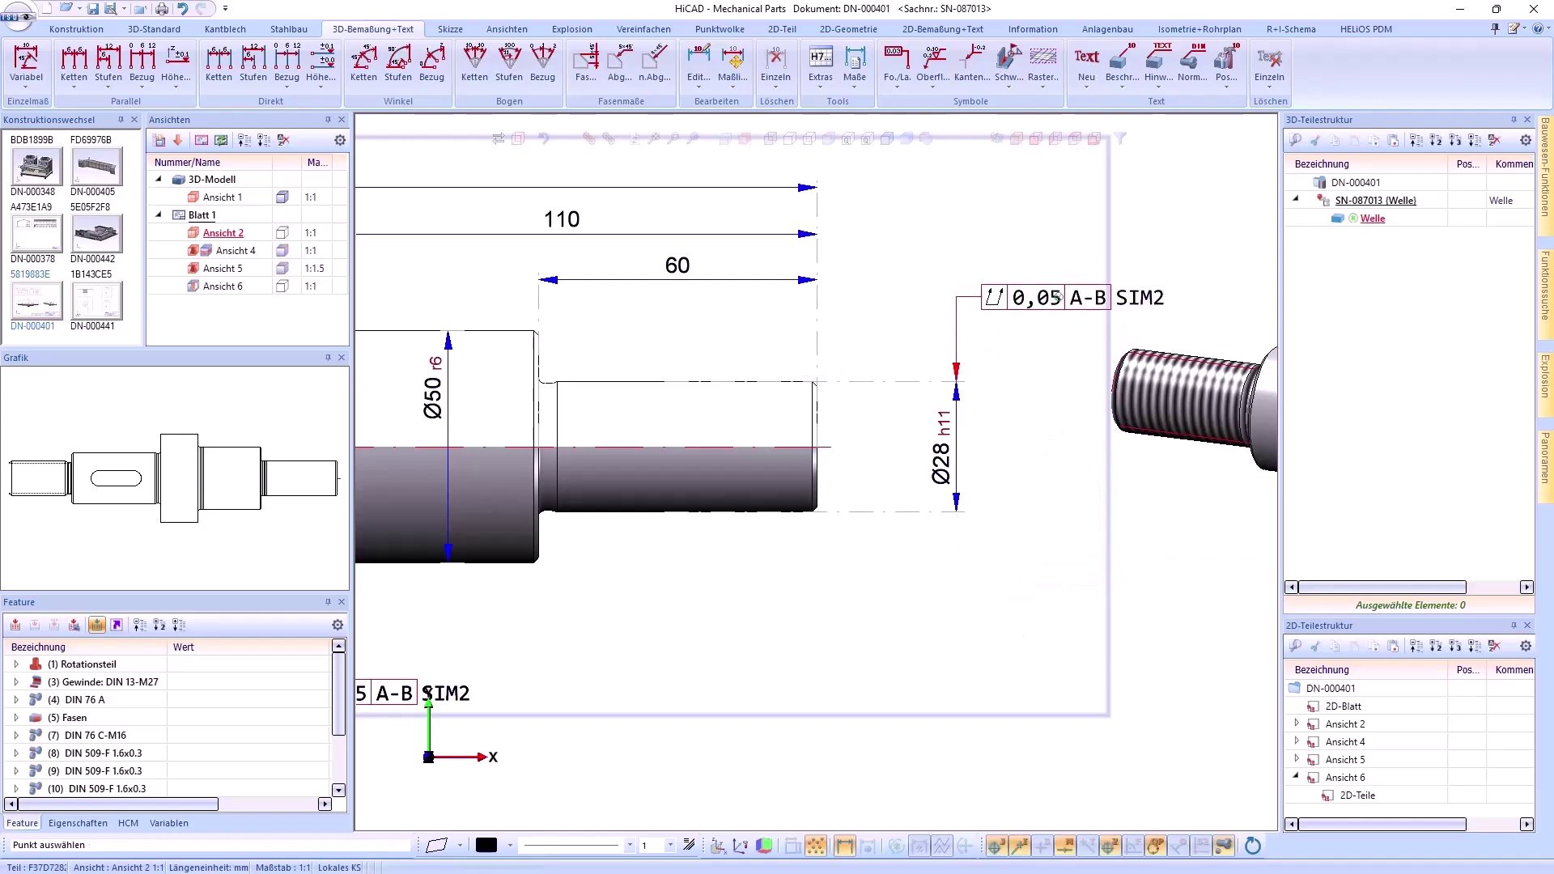
key(Escape)
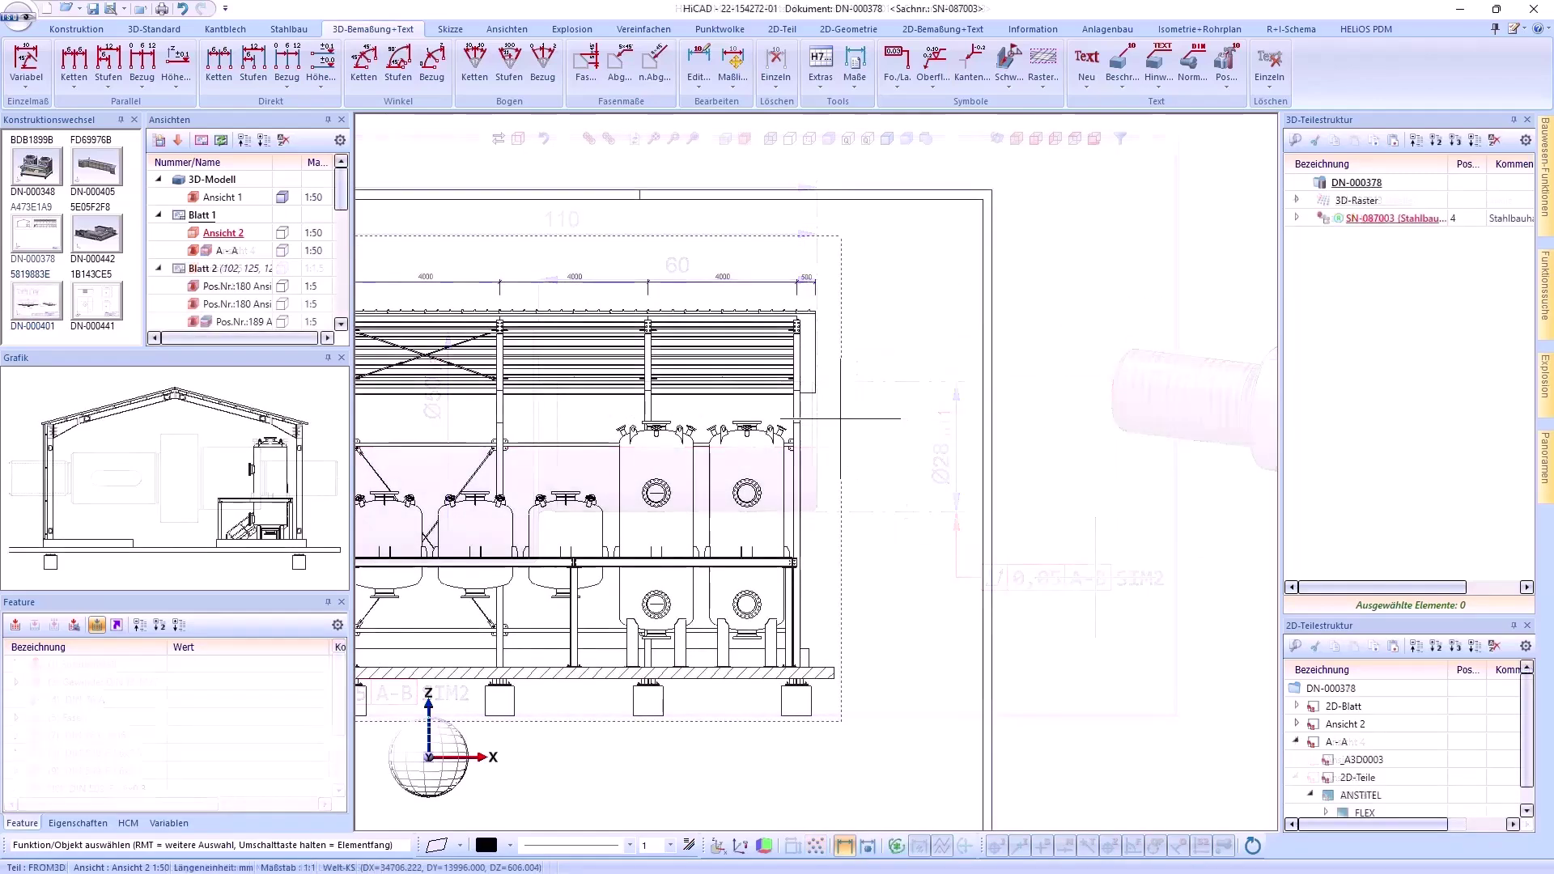
- In the steel hall drawing, create a section view from A-A with a vertical cut through the outermost tall tank, placed outside the sheet
right_click(920, 421)
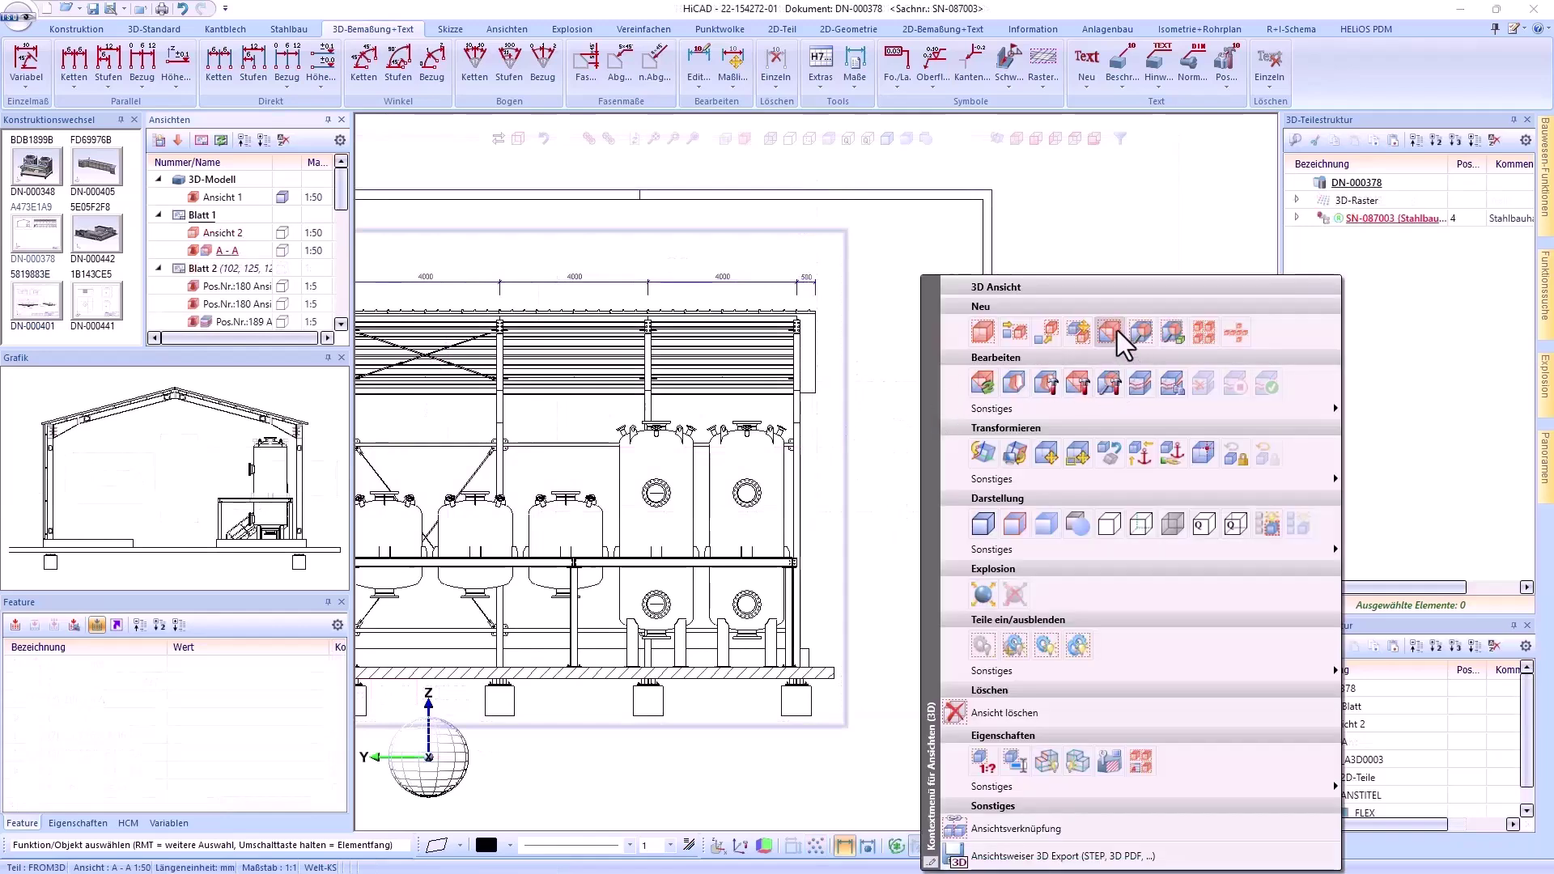
click(1116, 331)
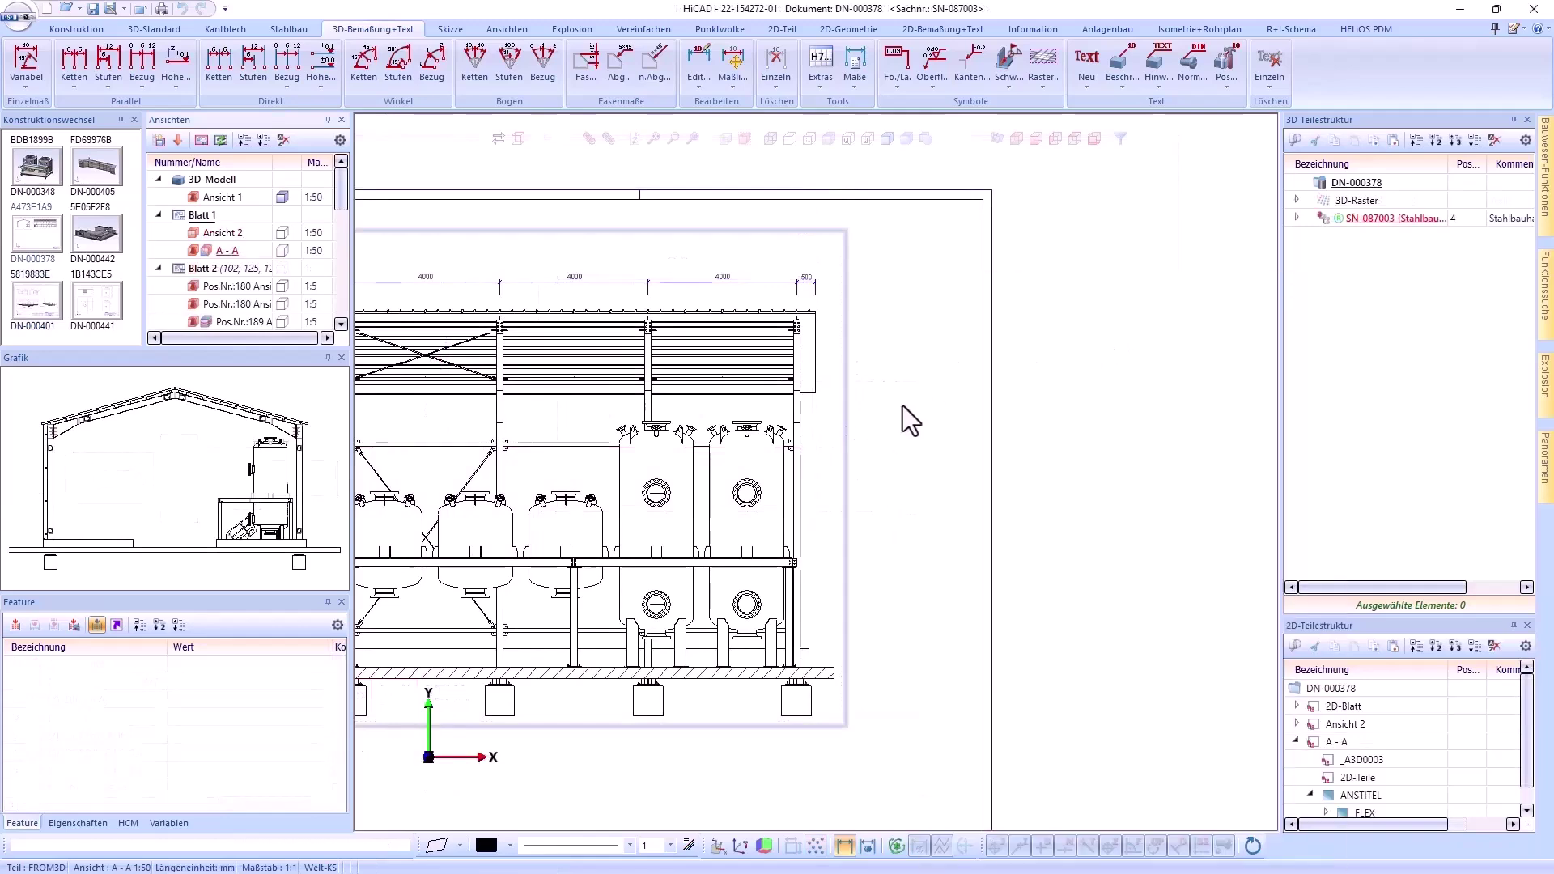
scroll(757, 482, up, 2)
click(758, 484)
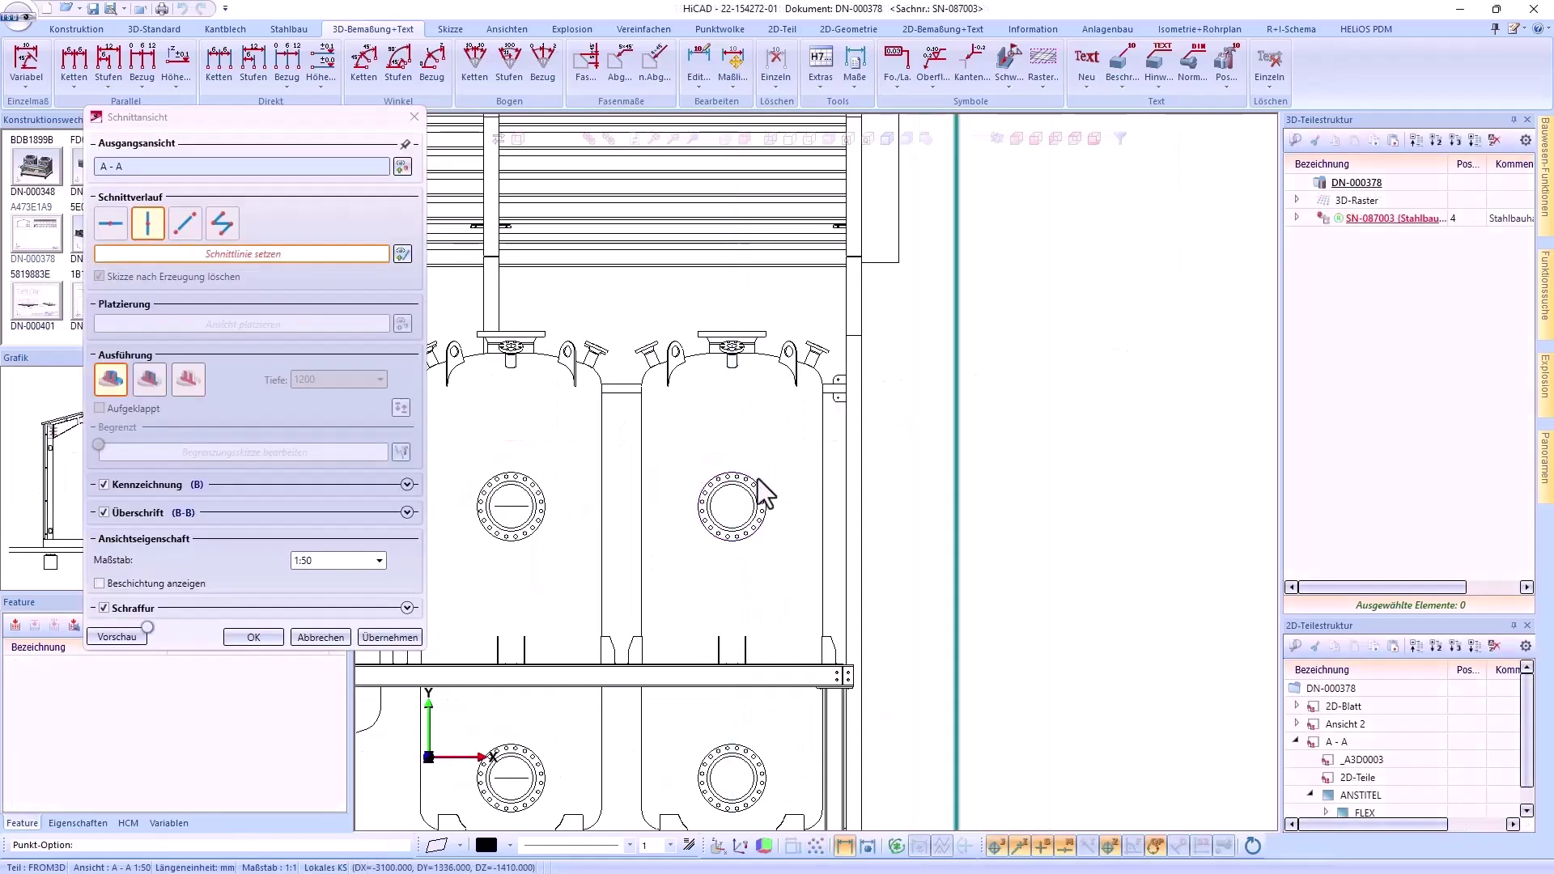
scroll(648, 468, down, 4)
click(849, 488)
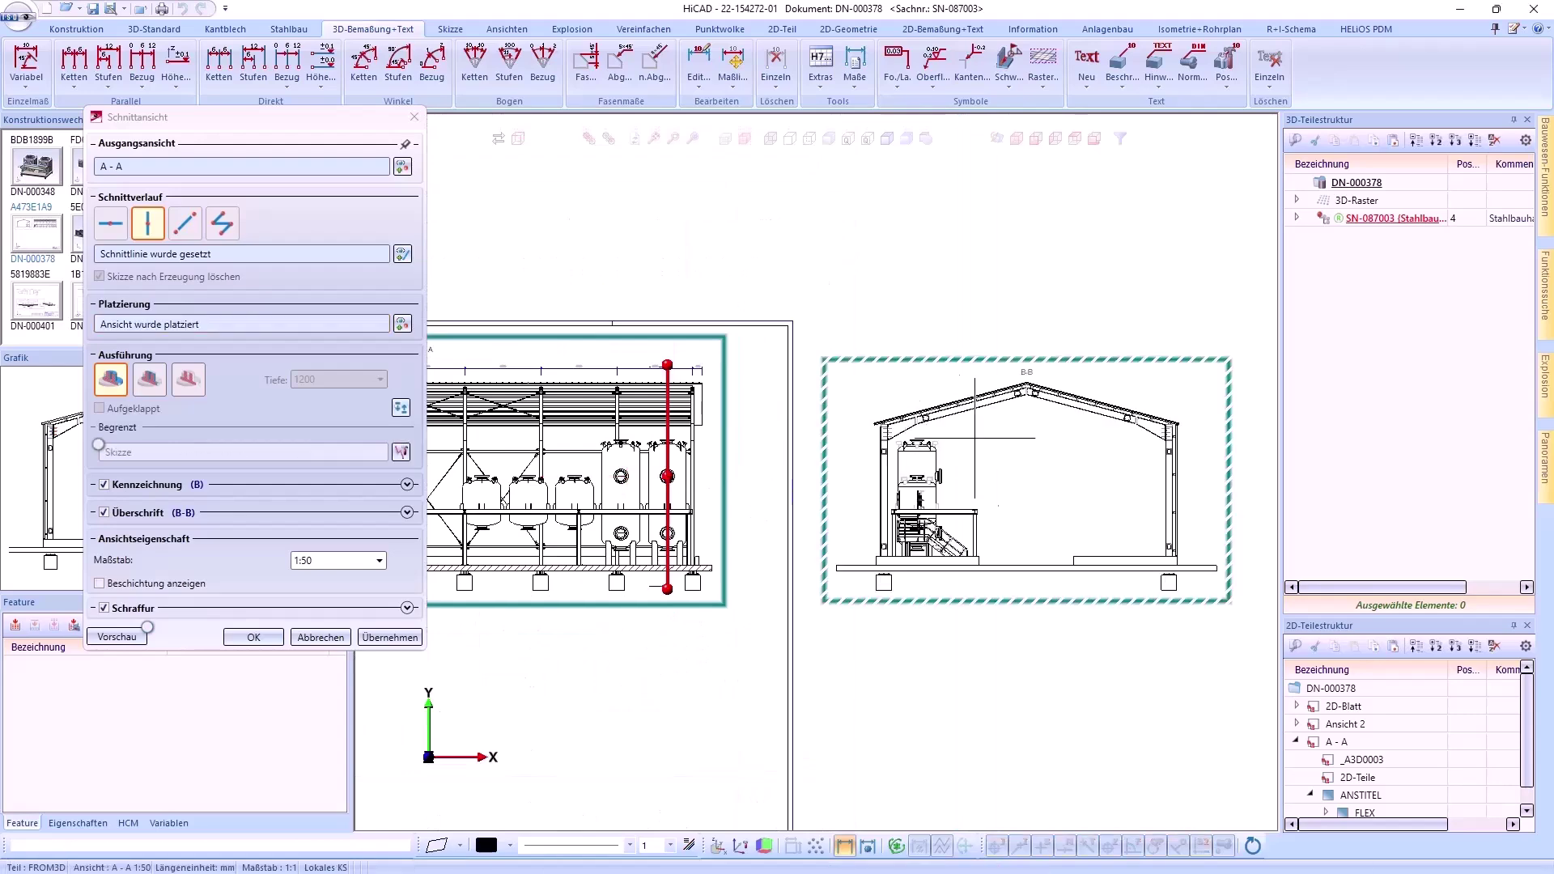
click(392, 636)
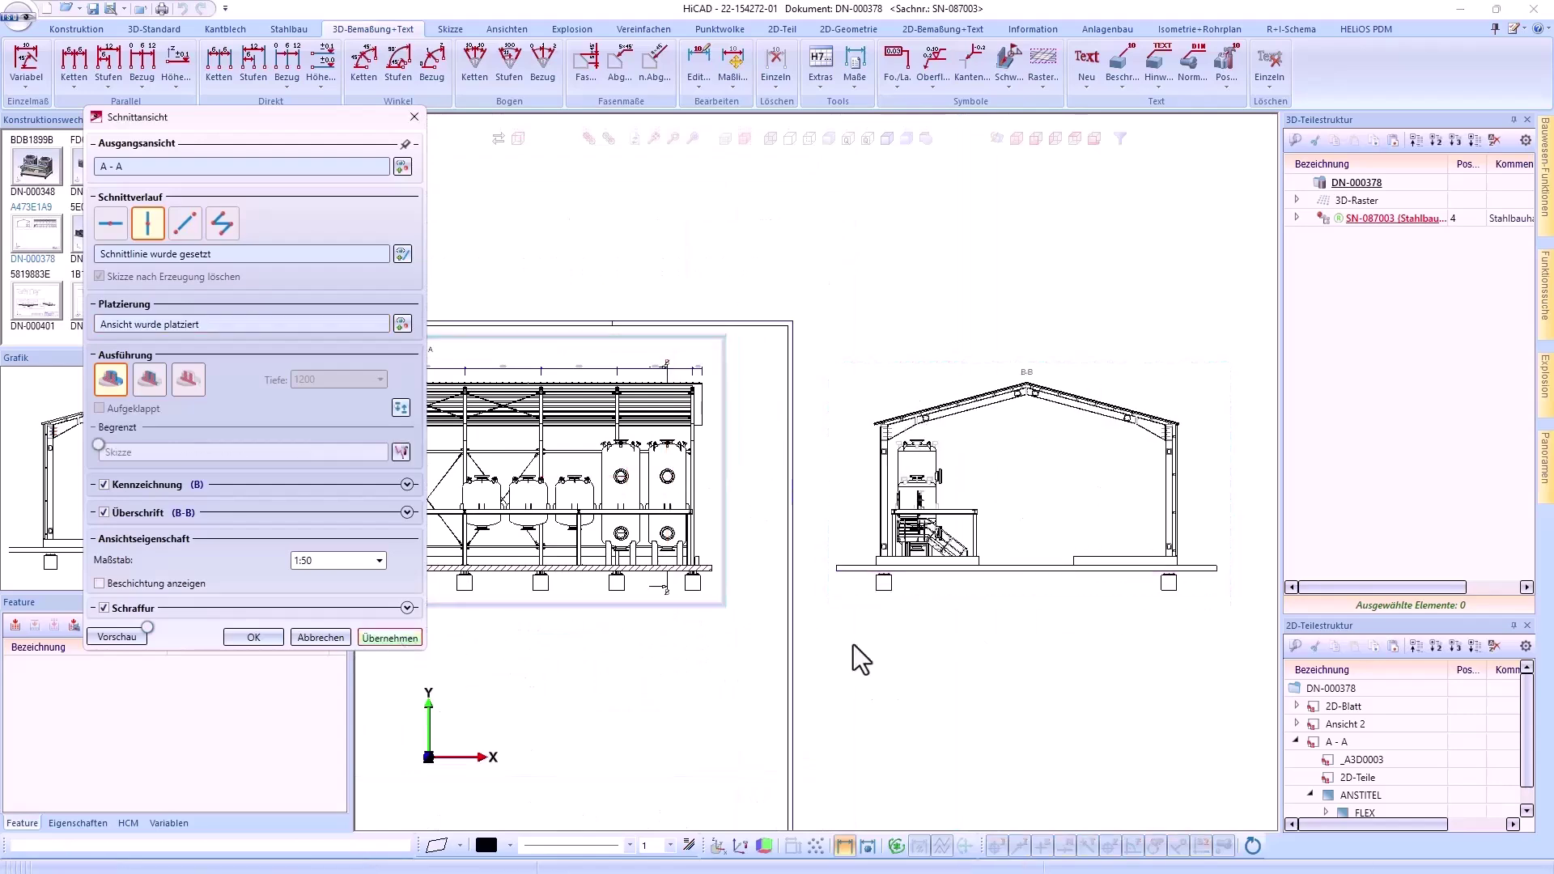
- Create another section view from A-A with a vertical cut through the small tank nearest the tall ones, placed beside the previous section
scroll(599, 471, up, 3)
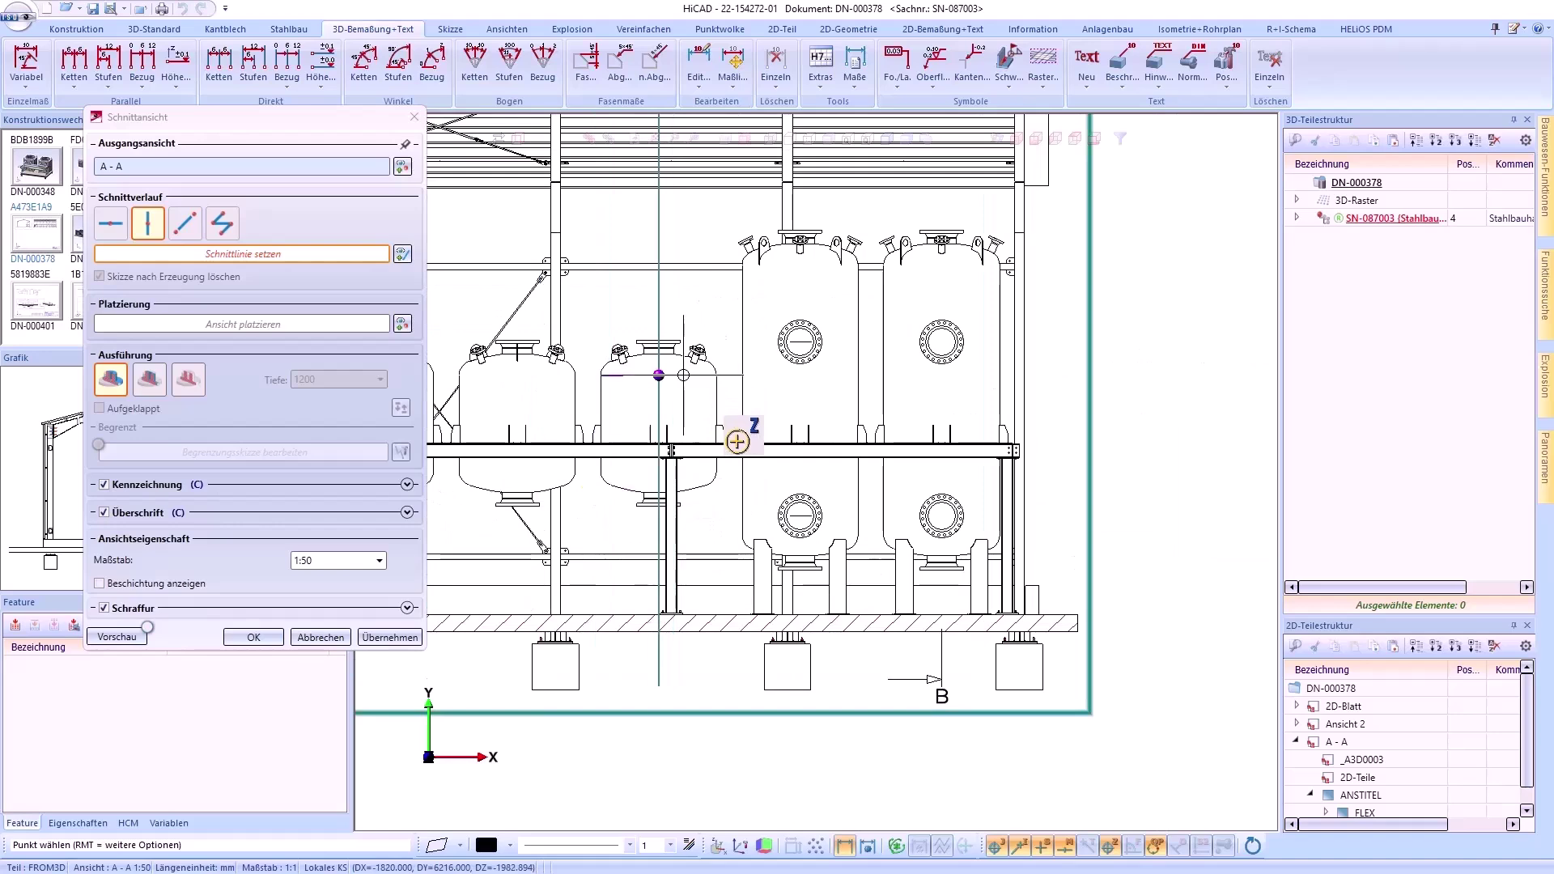
click(577, 479)
scroll(652, 356, down, 5)
click(1018, 383)
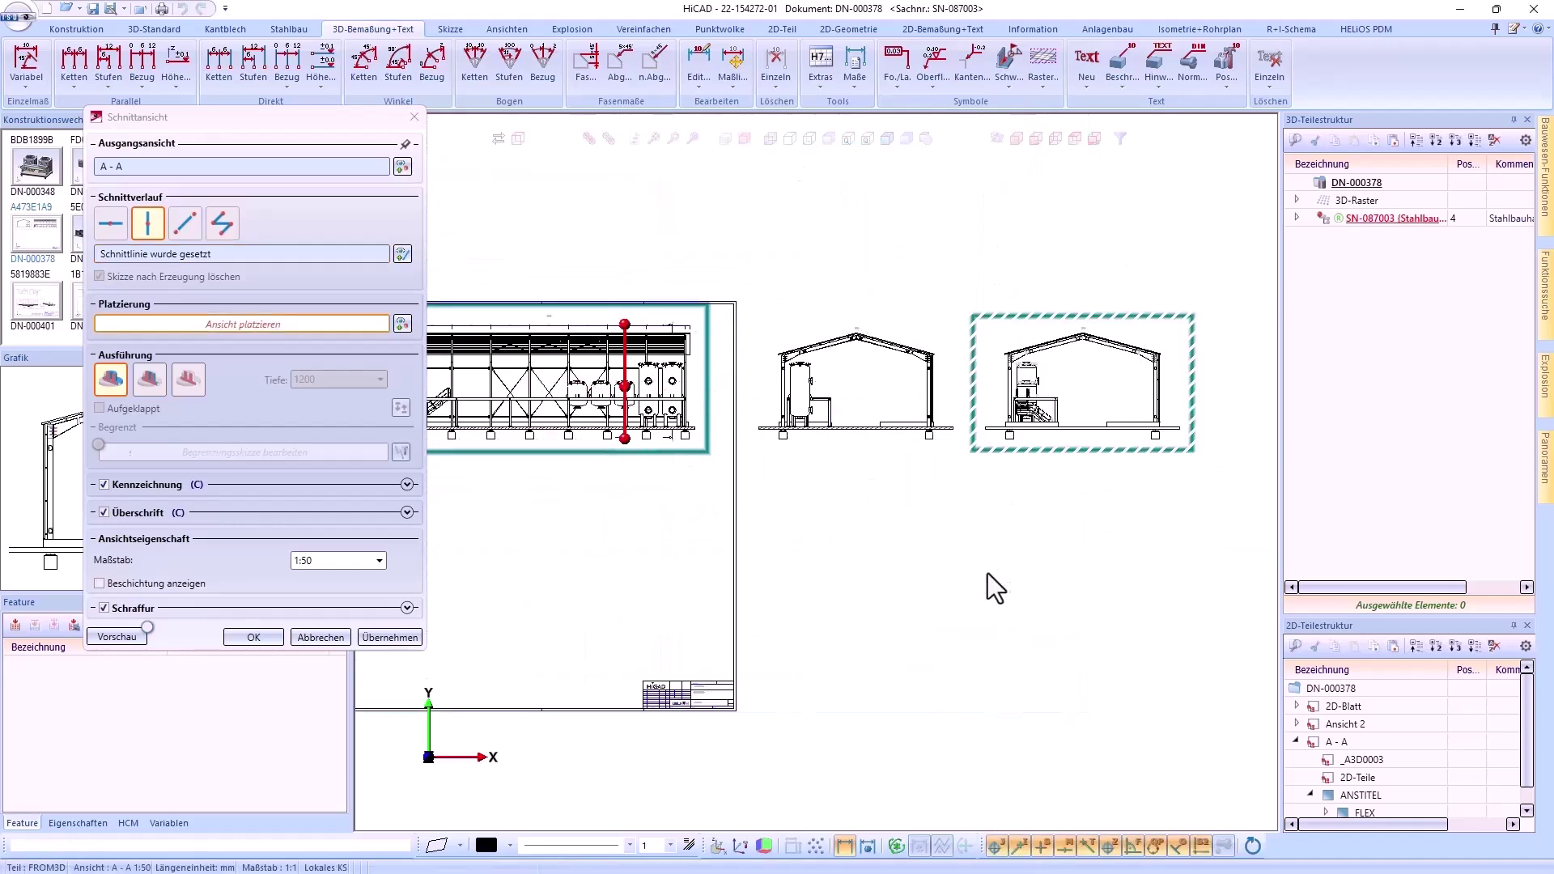
click(388, 639)
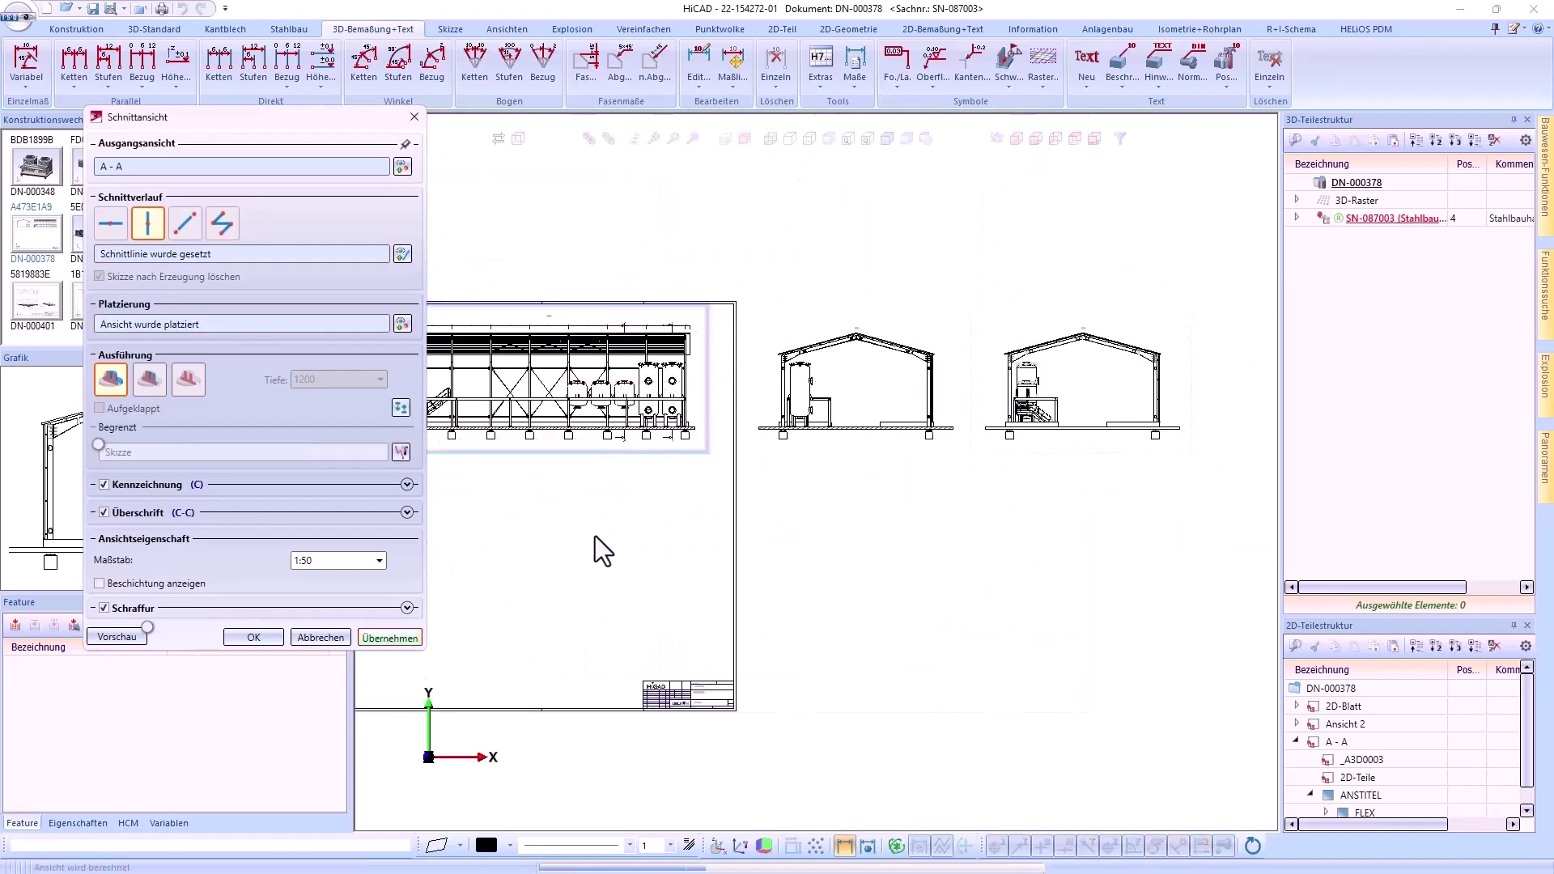
- Create a section view from A-A with a horizontal cut just above the floor slab, placed below the source view
middle_drag(557, 478, 745, 578)
click(111, 223)
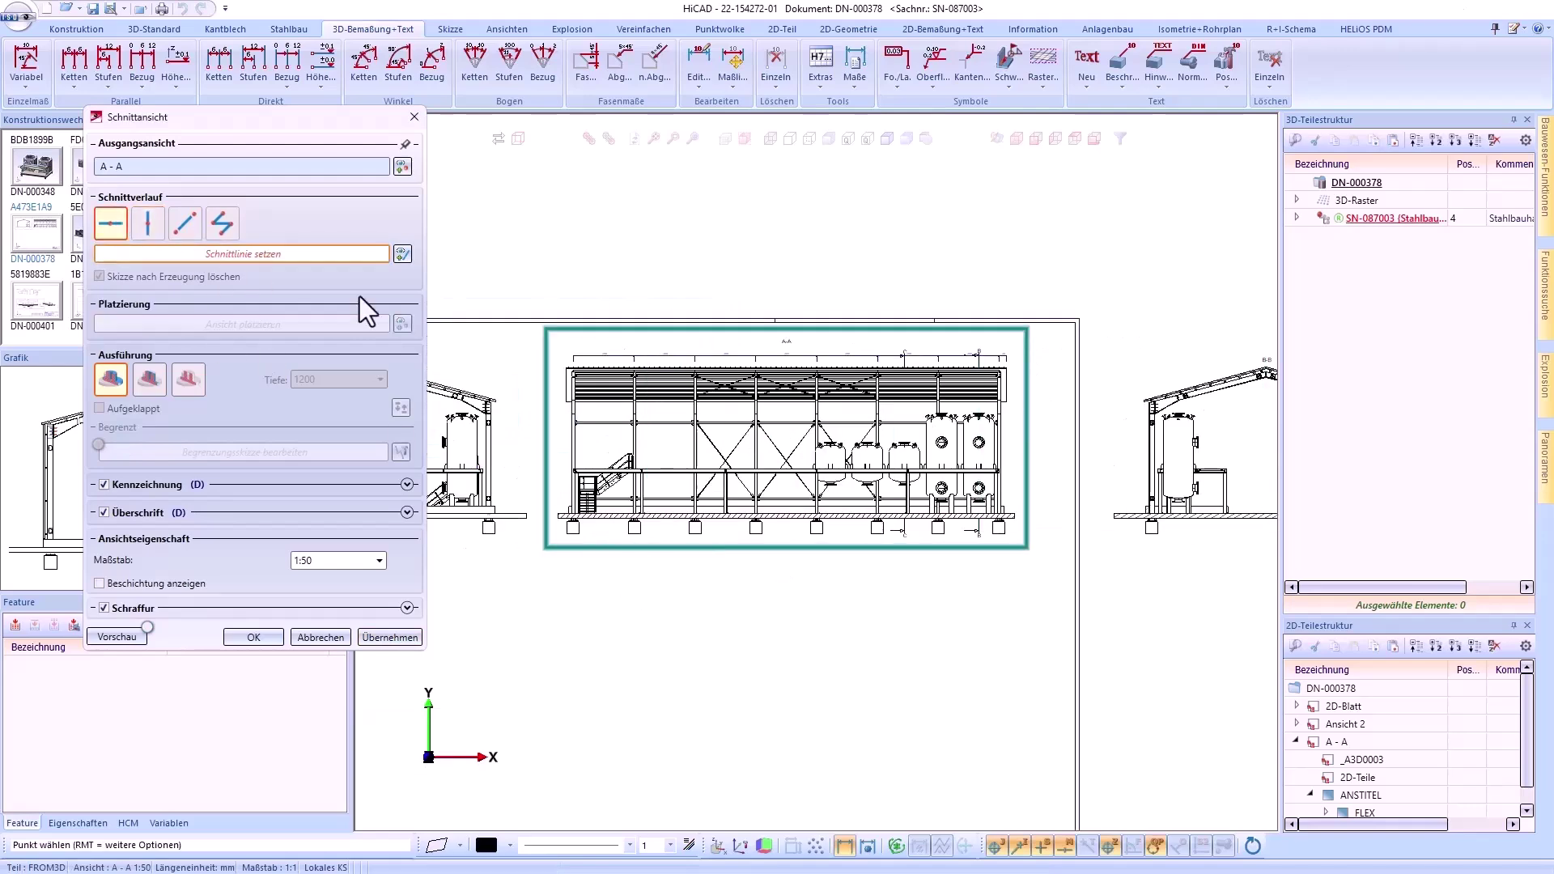
scroll(794, 555, up, 5)
click(794, 556)
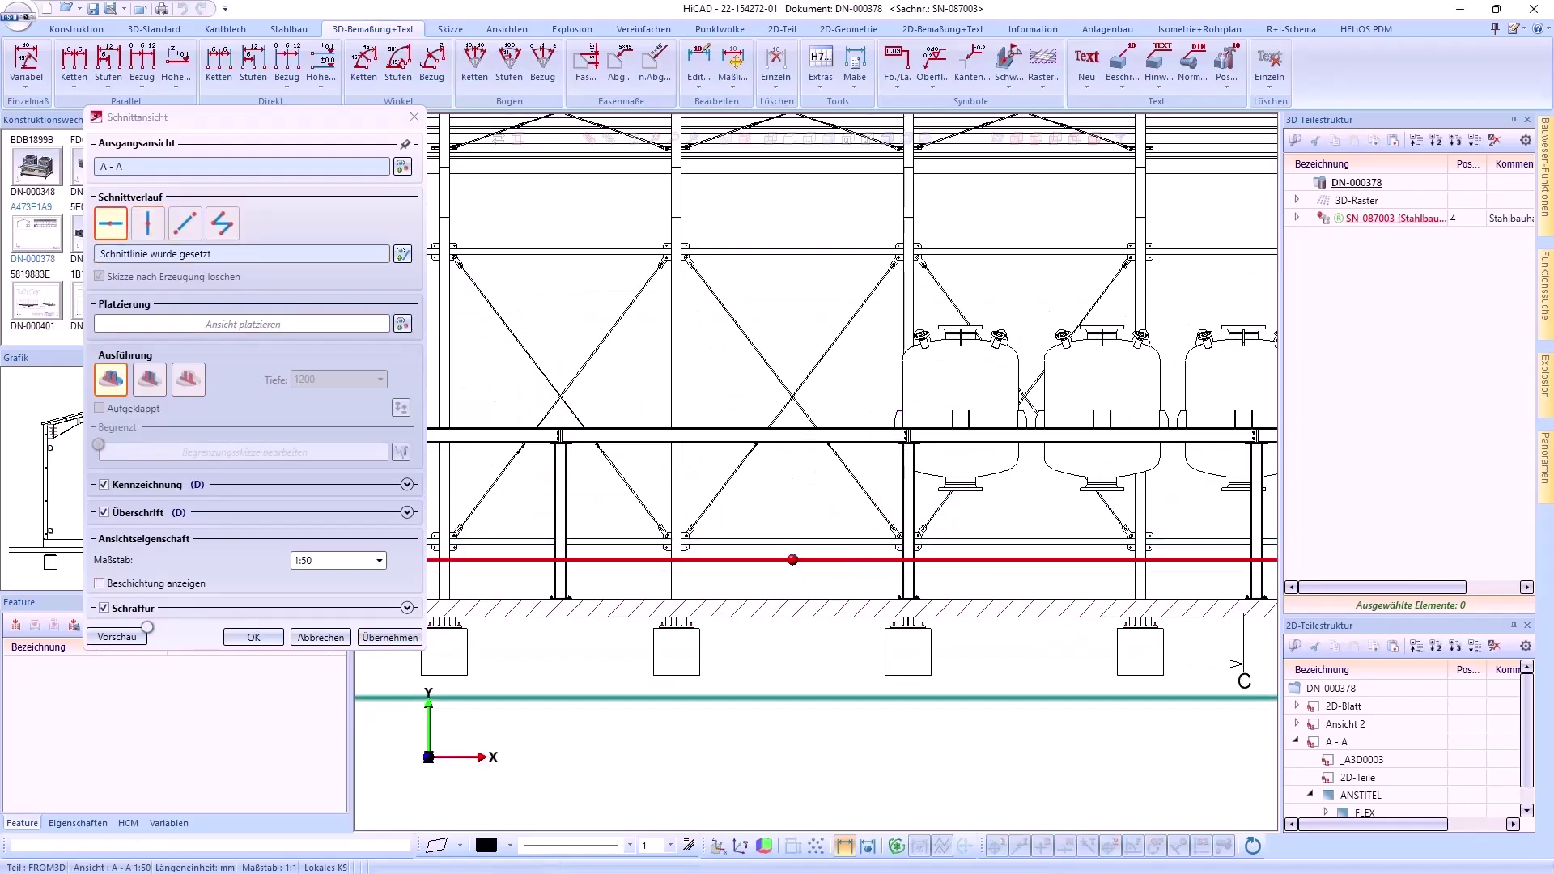
click(683, 565)
click(406, 638)
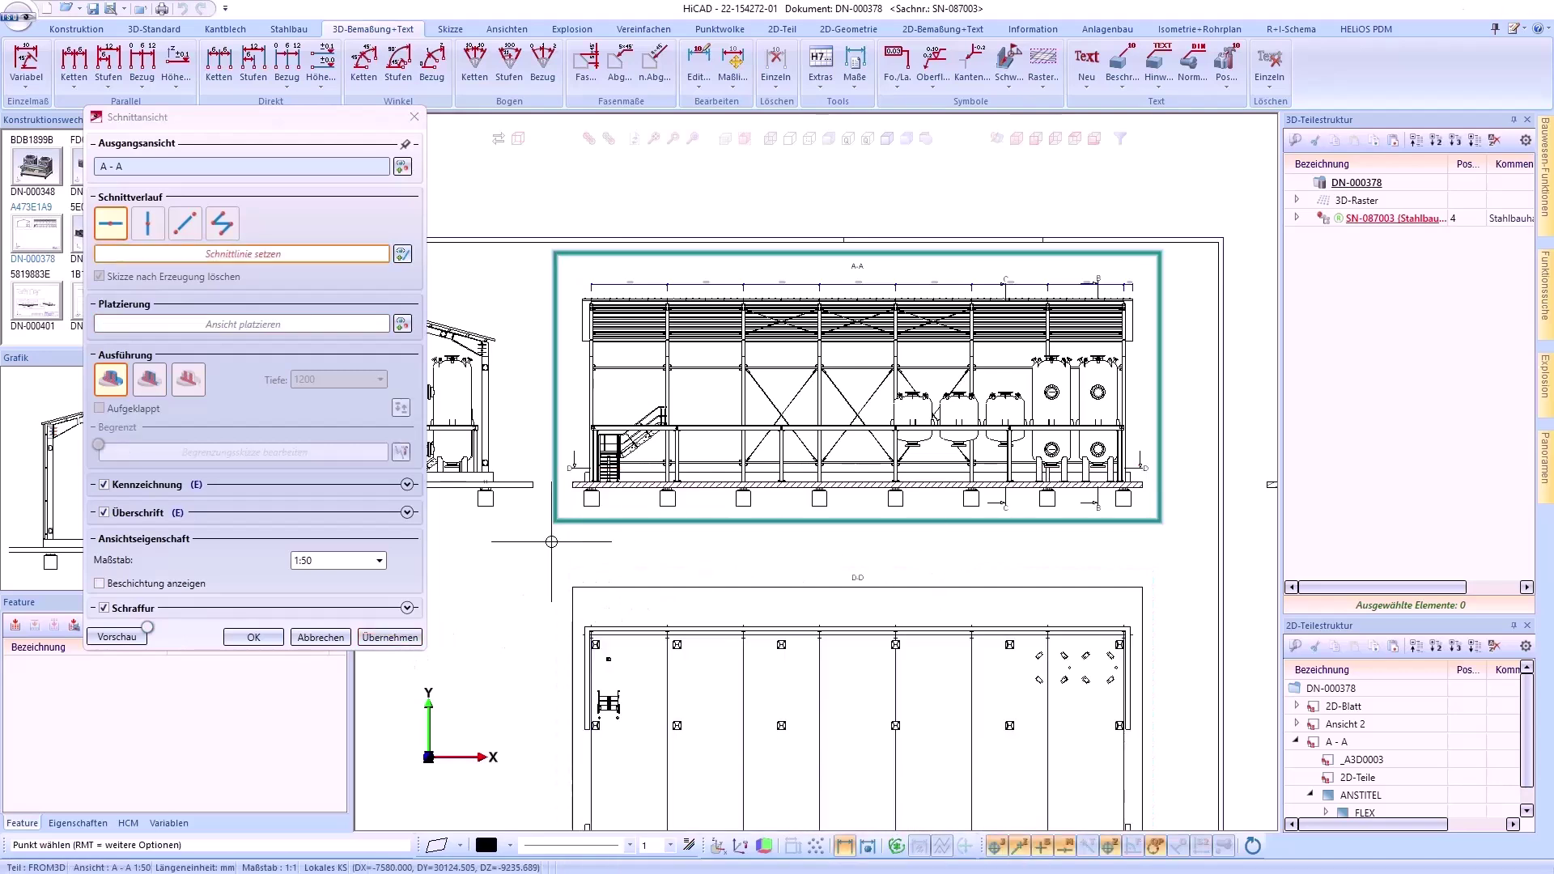
- Create a section view from D-D with a vertical cut through the staircase, placed beside the plan on its stair side
mouse_move(542, 540)
middle_down()
mouse_move(910, 406)
mouse_move(688, 226)
middle_up()
click(404, 167)
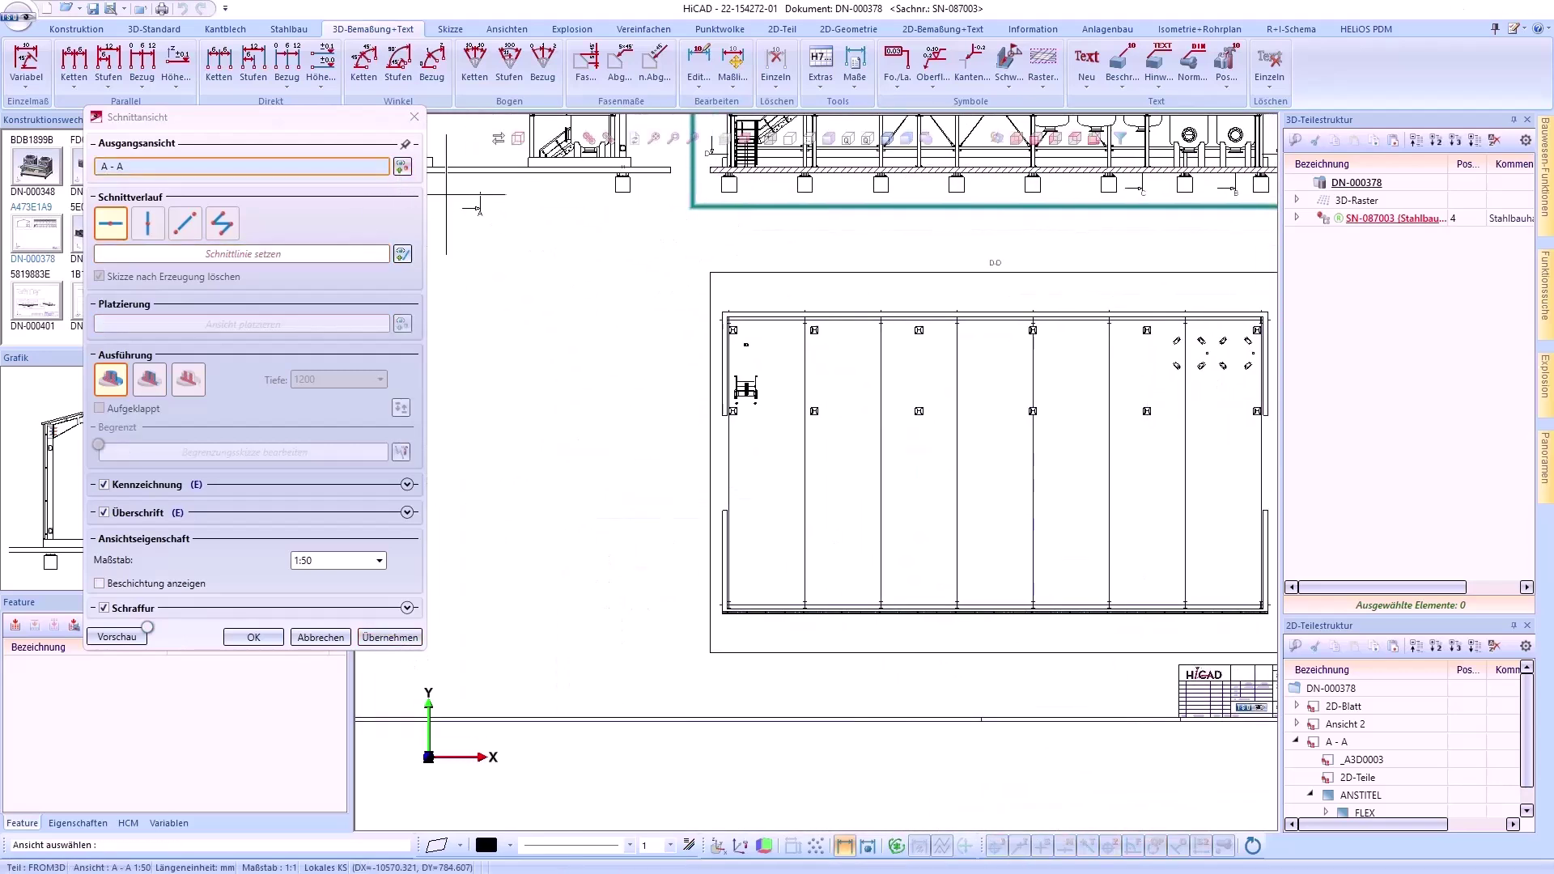
click(677, 474)
click(149, 225)
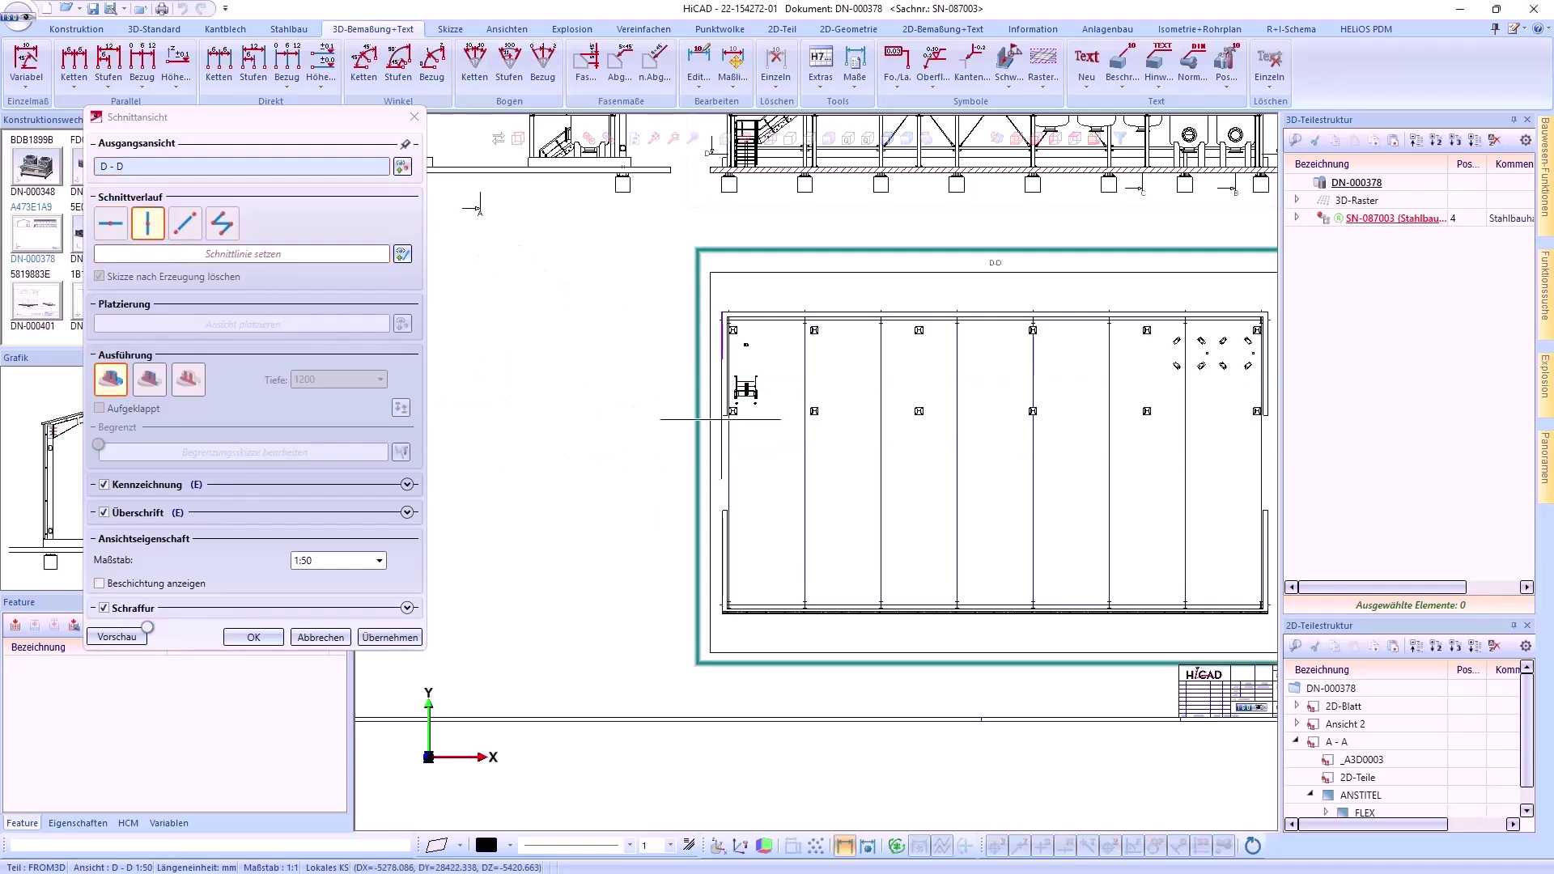
scroll(740, 375, up, 5)
click(762, 400)
scroll(873, 377, down, 2)
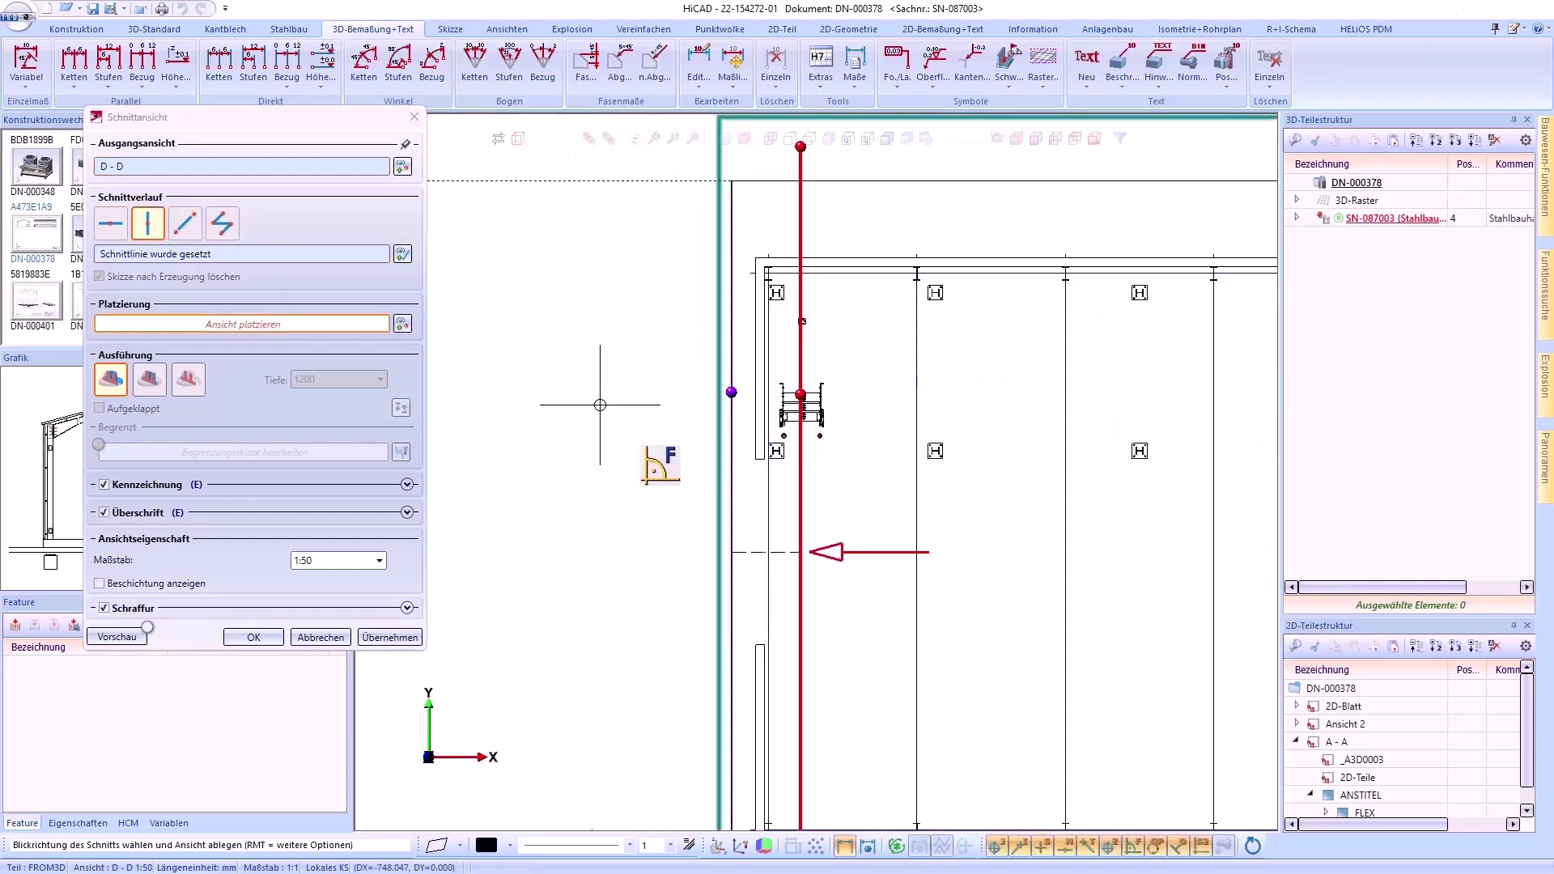
click(529, 484)
click(534, 496)
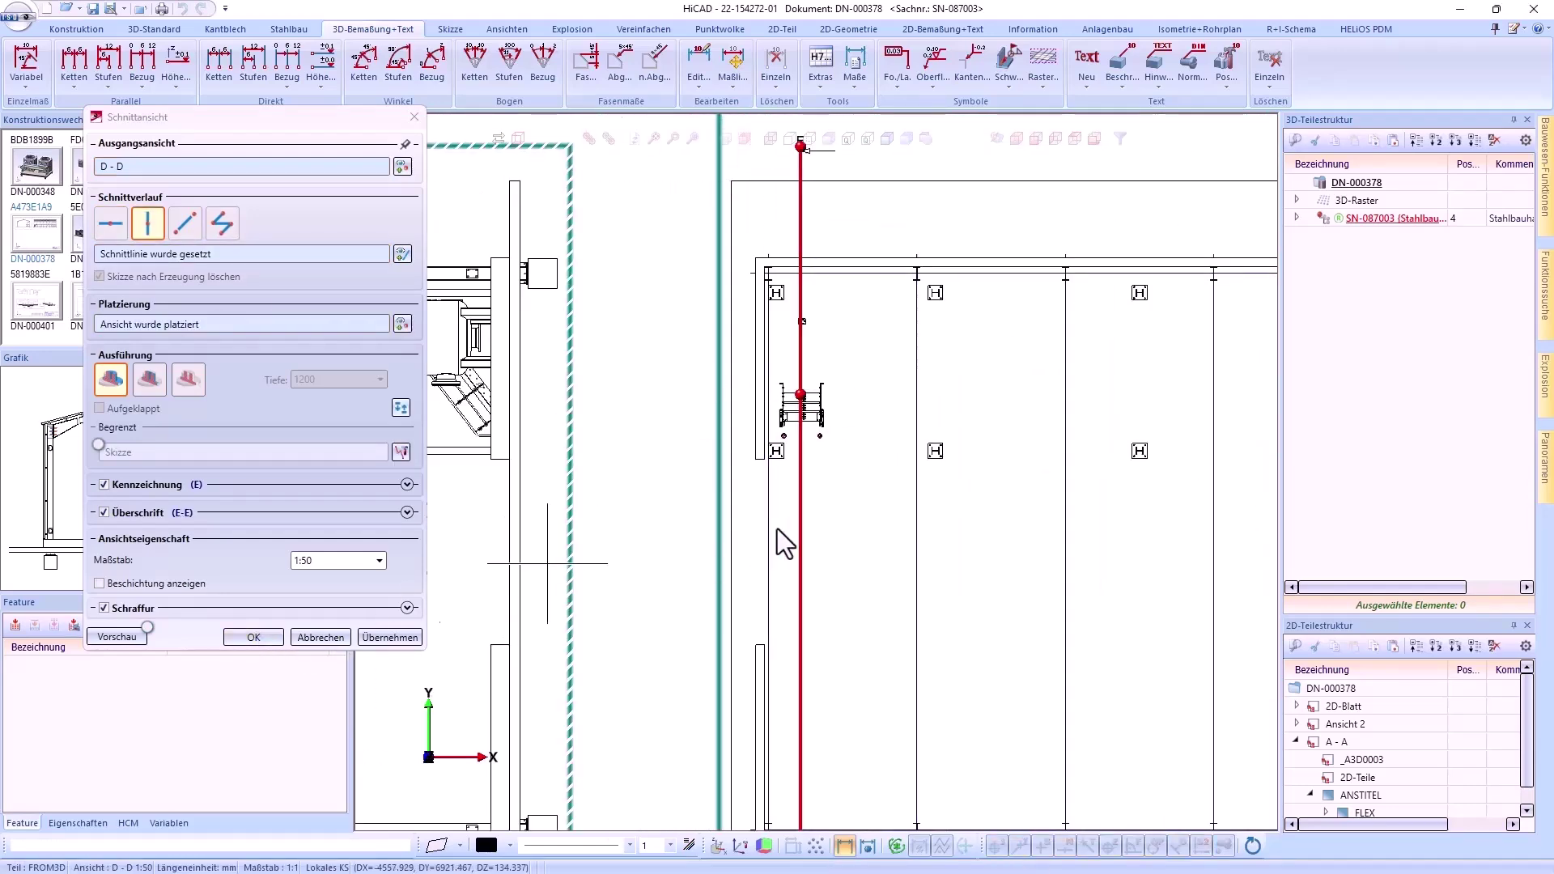
middle_drag(547, 563, 967, 474)
click(274, 638)
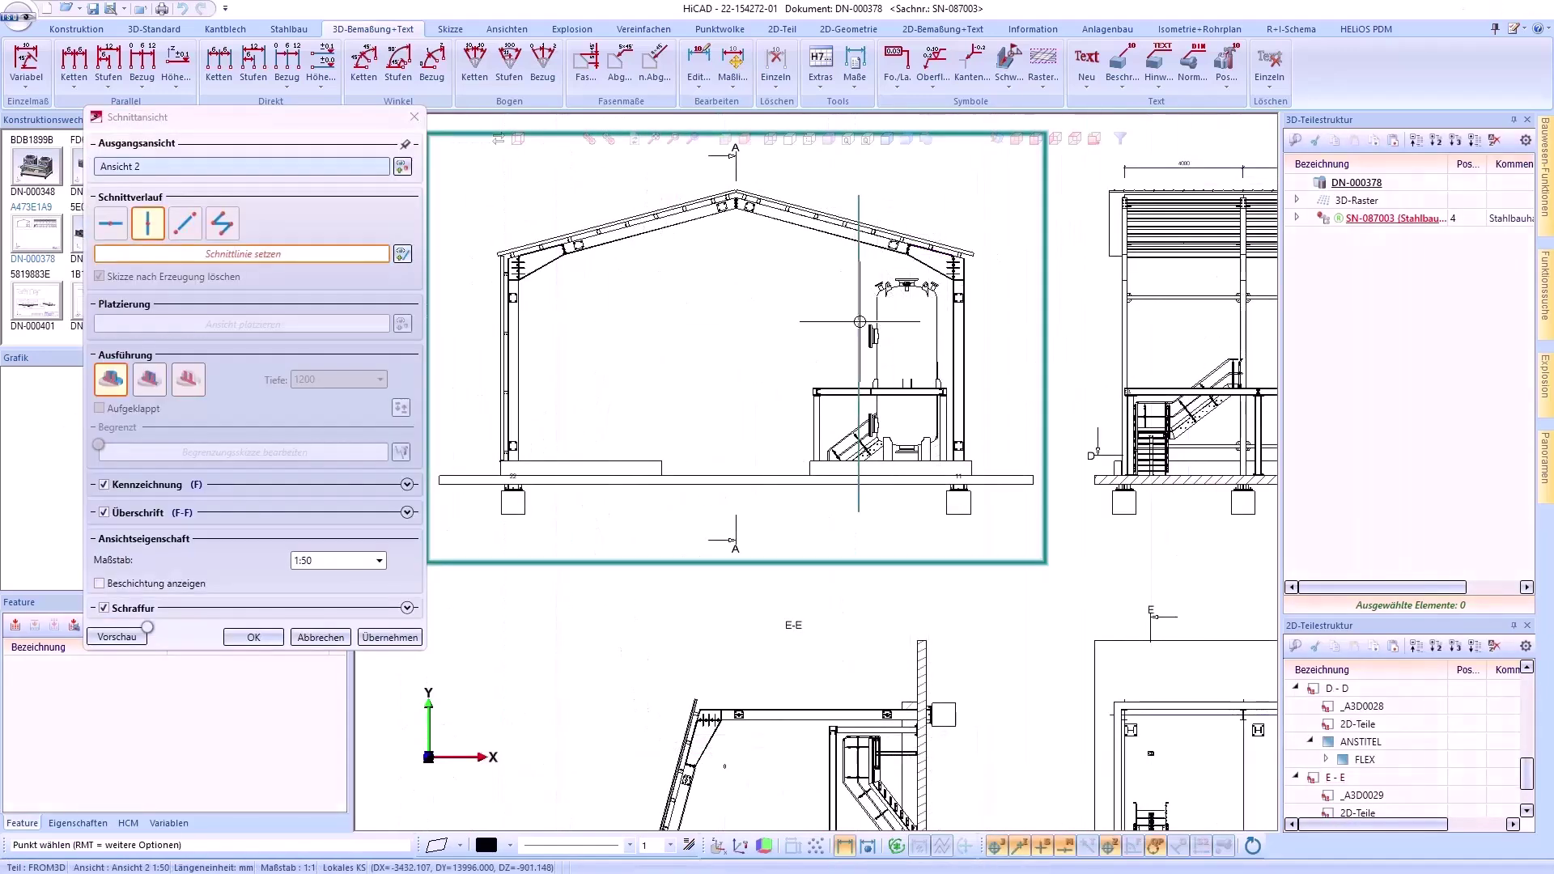
- Create section F-F from Ansicht 2 with a vertical cut through the platform beside the tall tank, placed outside the sheet next to the source view
click(862, 322)
scroll(1011, 383, down, 6)
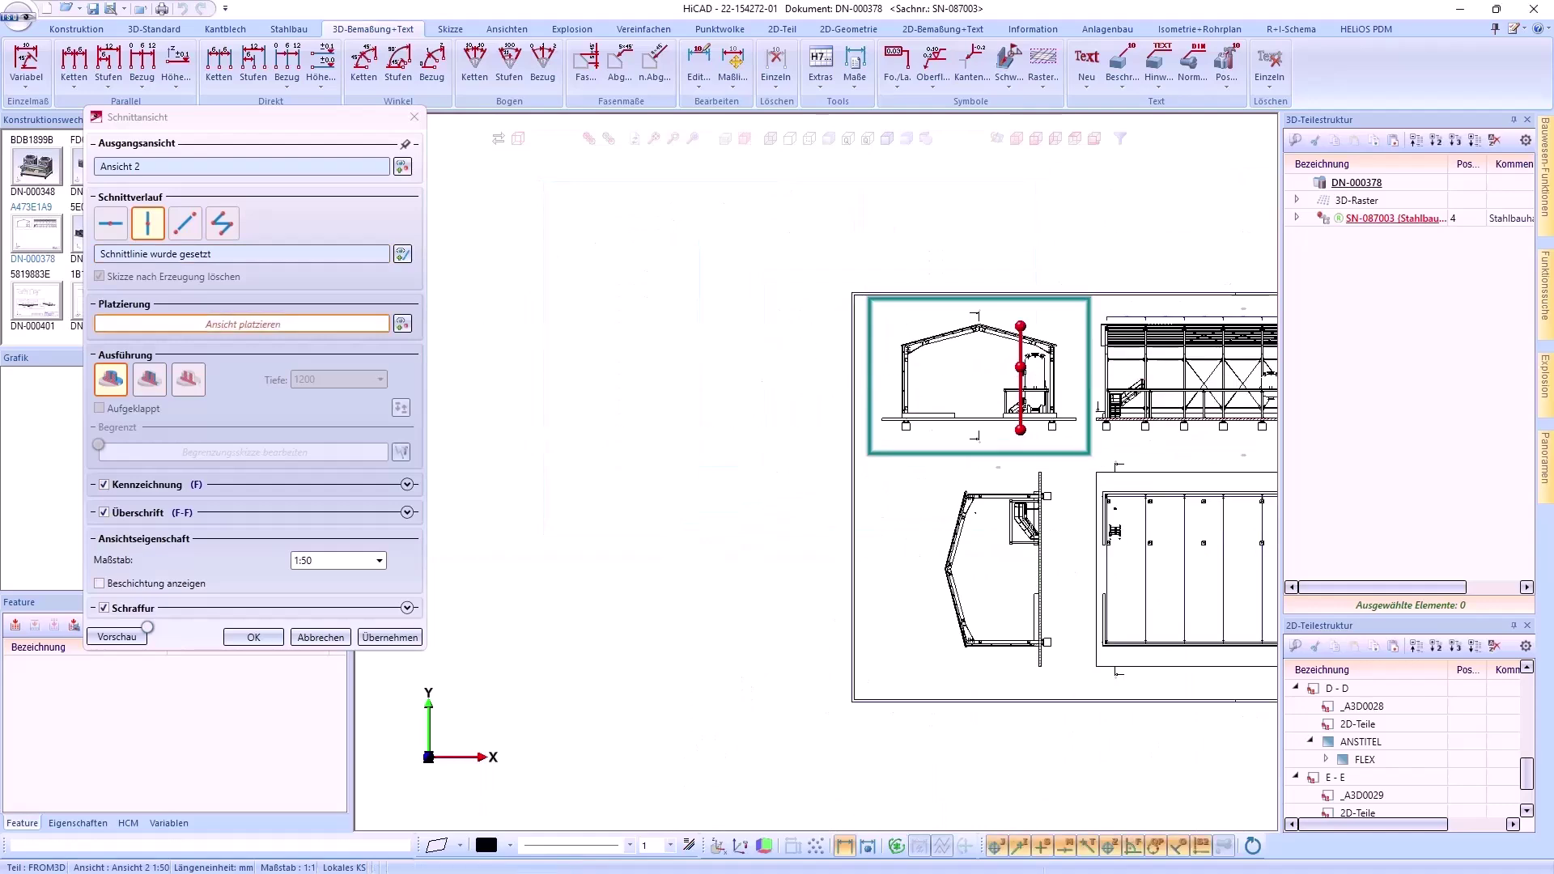
click(825, 389)
scroll(1062, 349, up, 4)
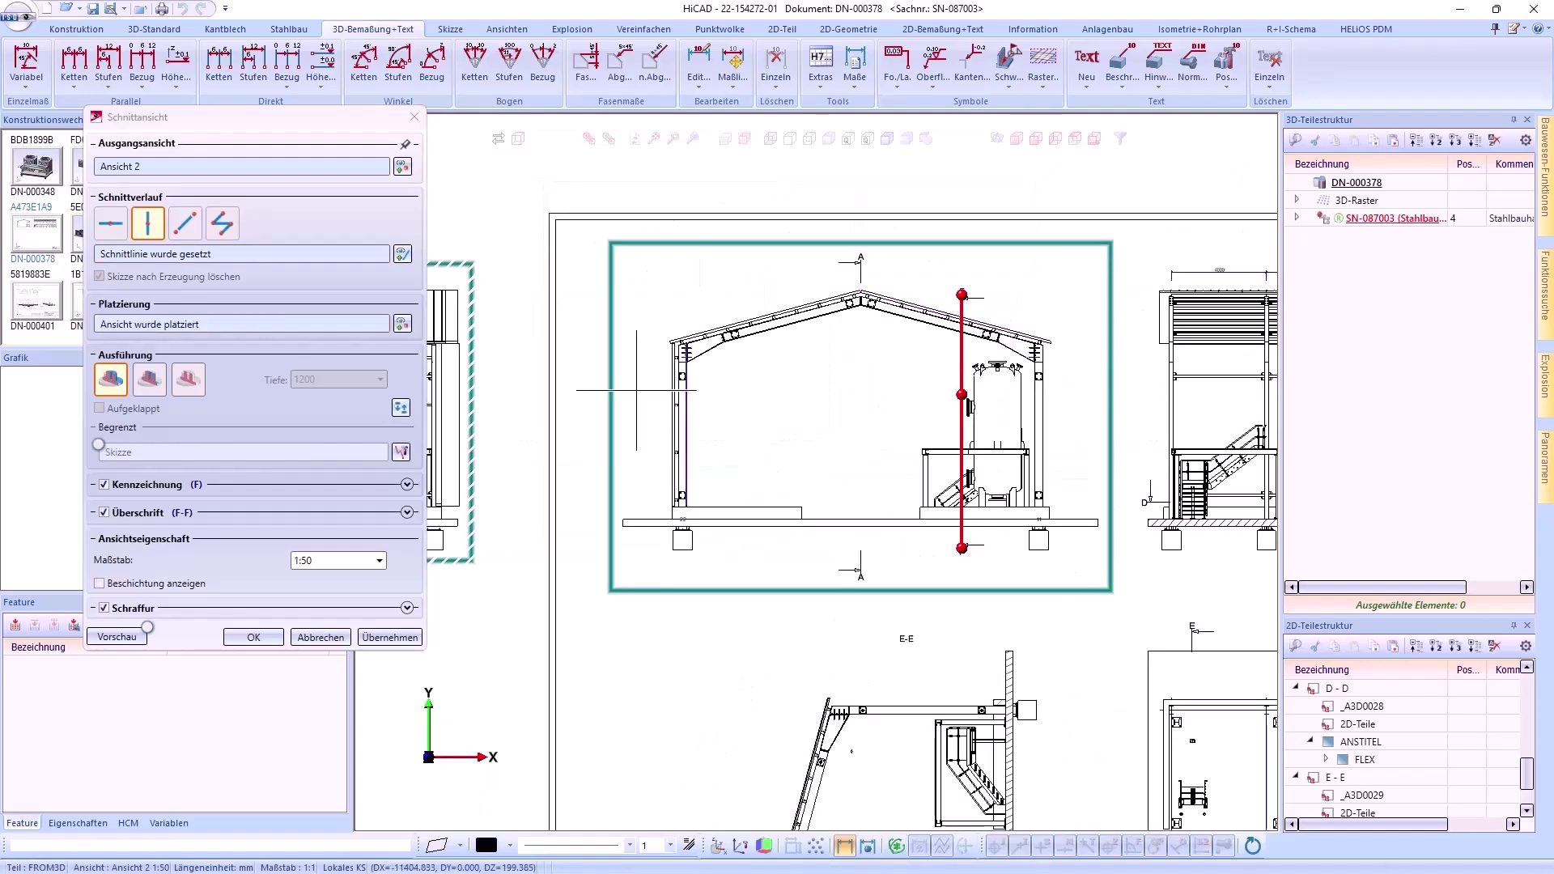
click(401, 407)
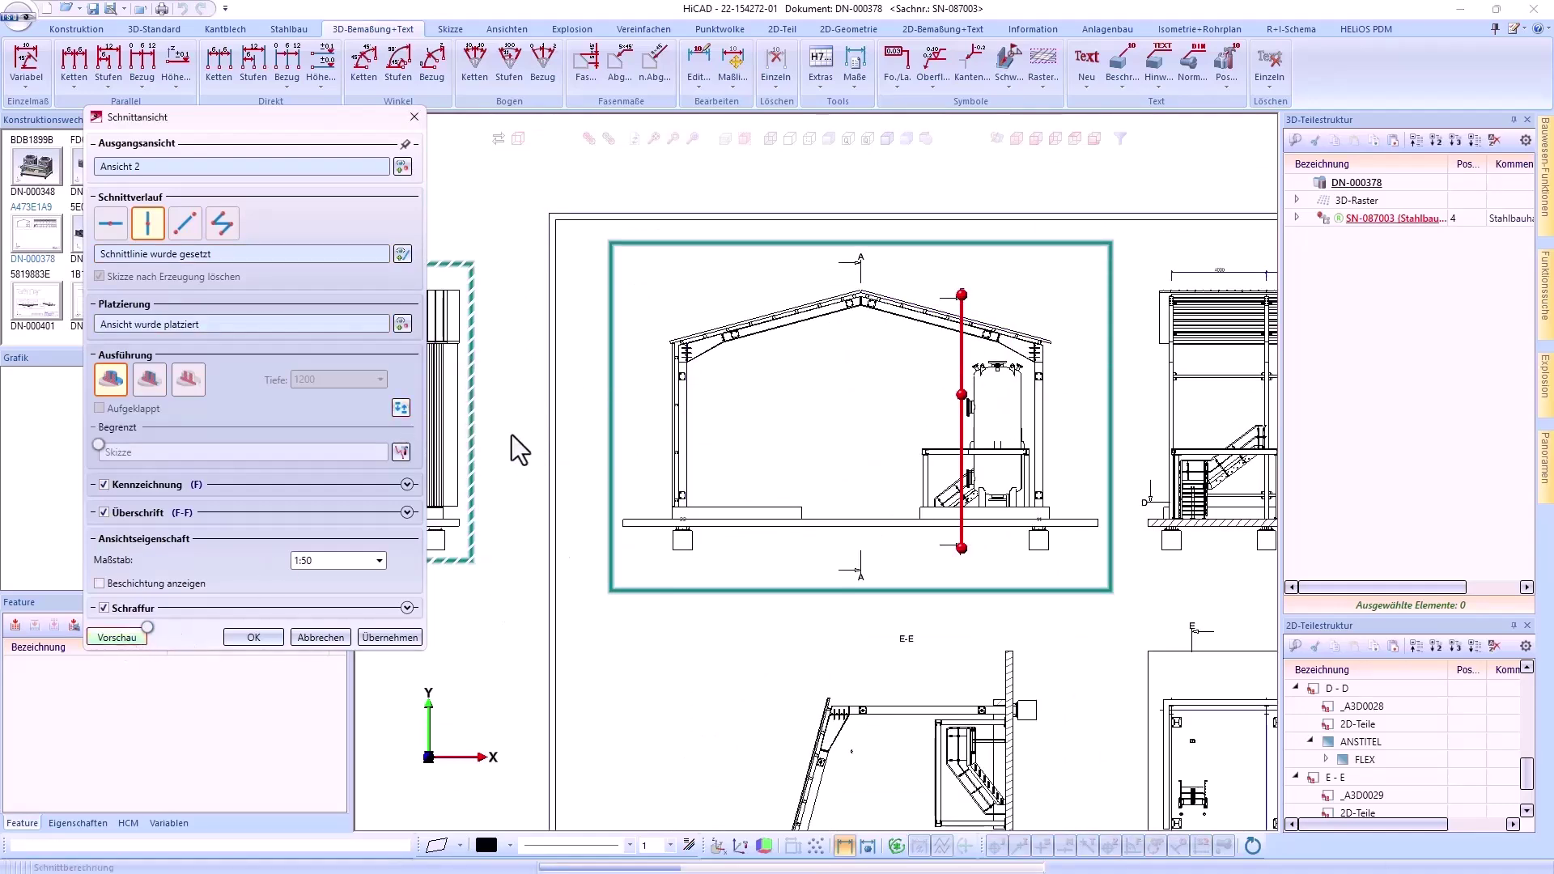
middle_drag(520, 399, 1233, 389)
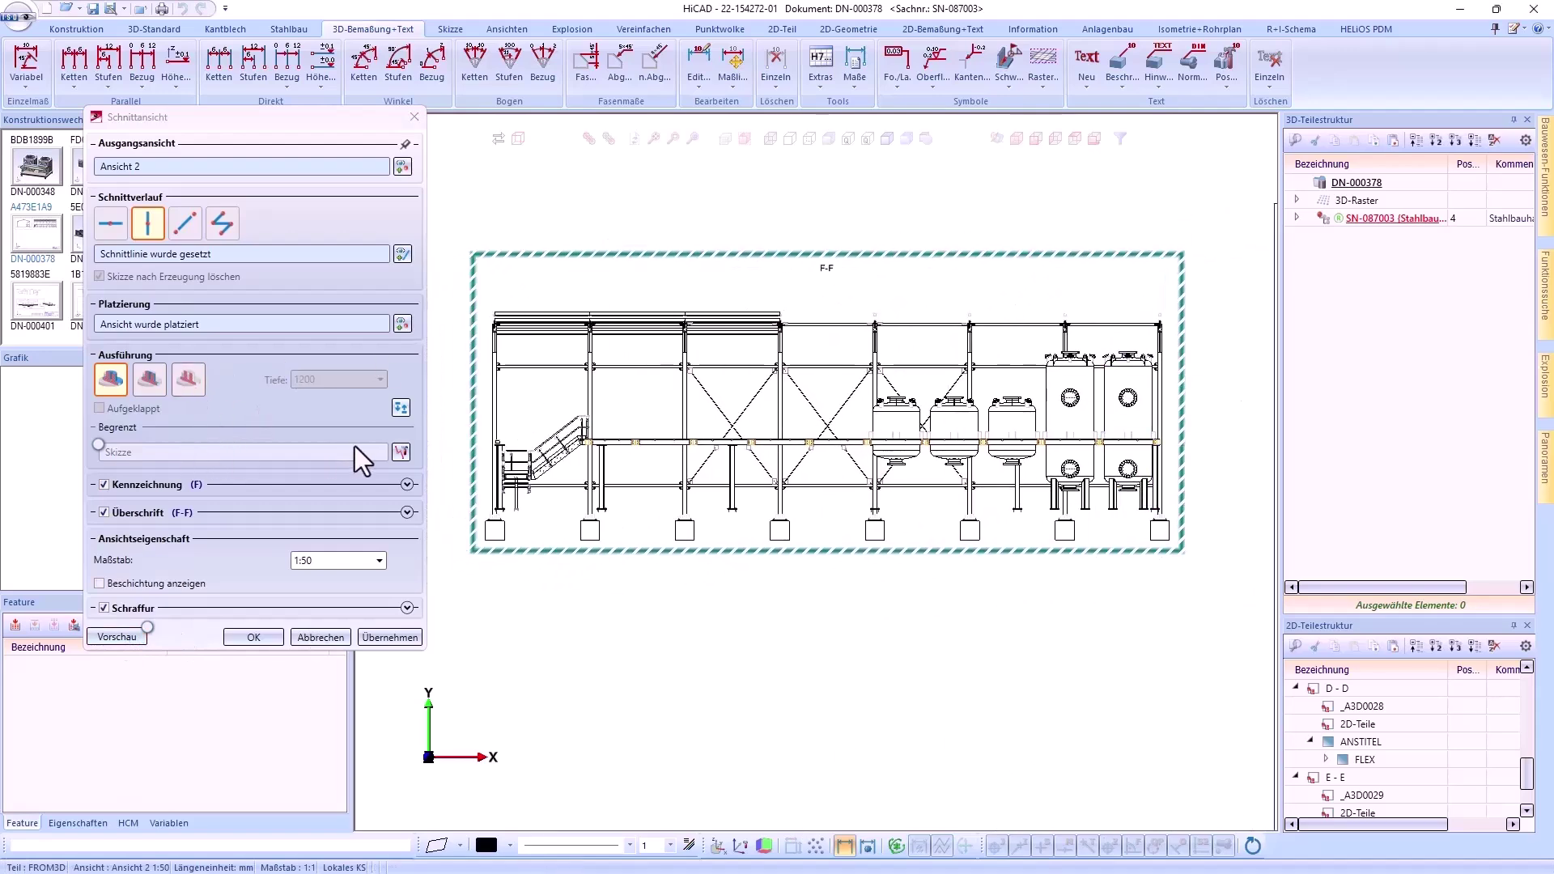
- Limit section F-F to the tank side with a boundary sketch dimensioned 500 mm beyond the roof end and 2000 mm above the eaves line
click(400, 453)
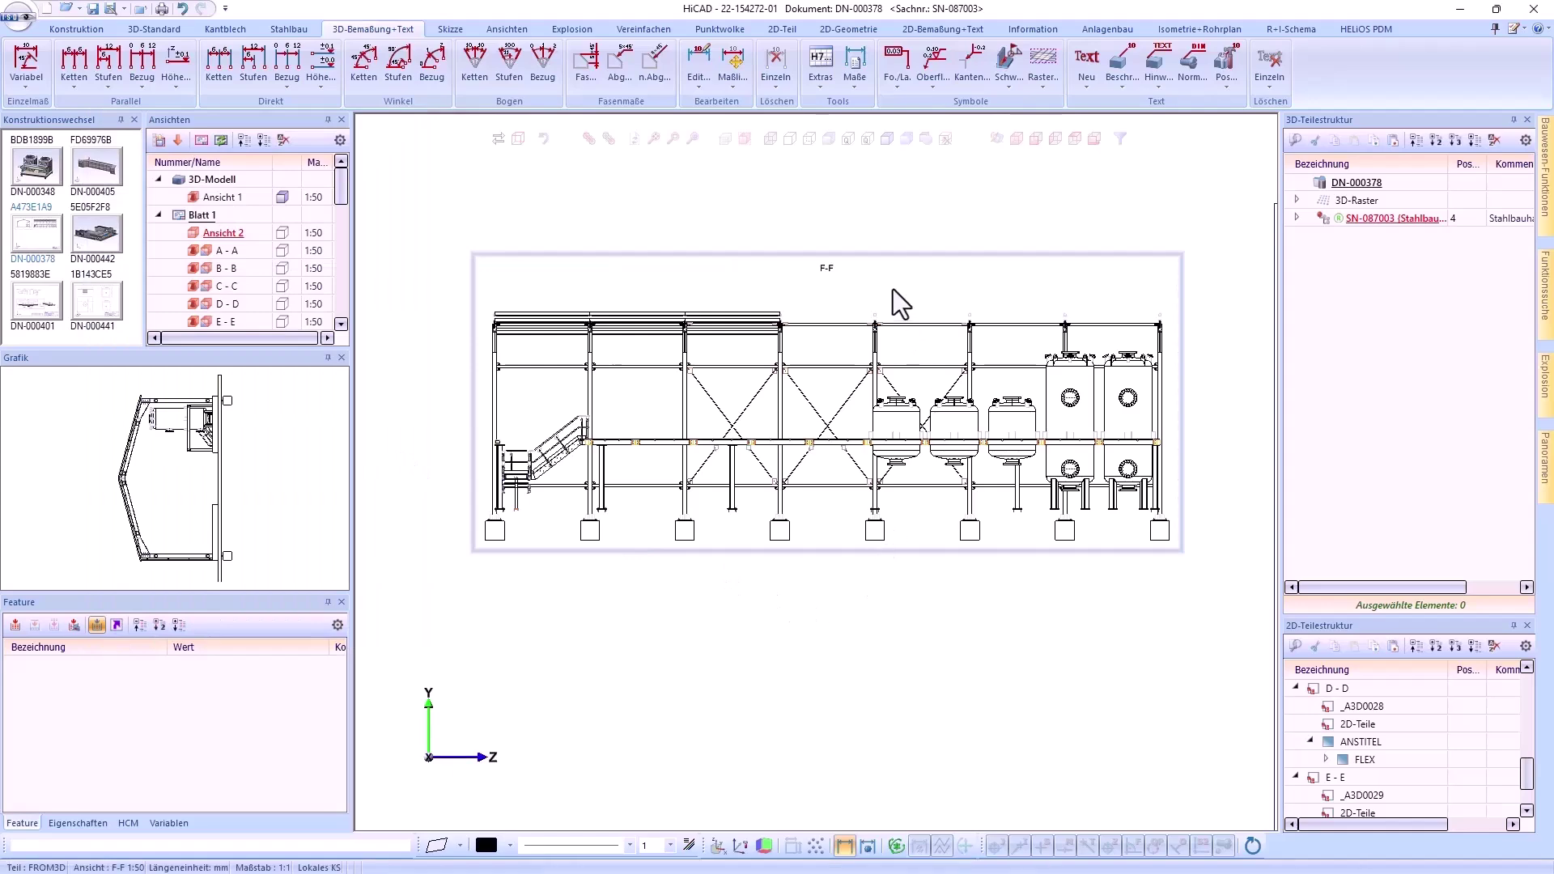
click(470, 375)
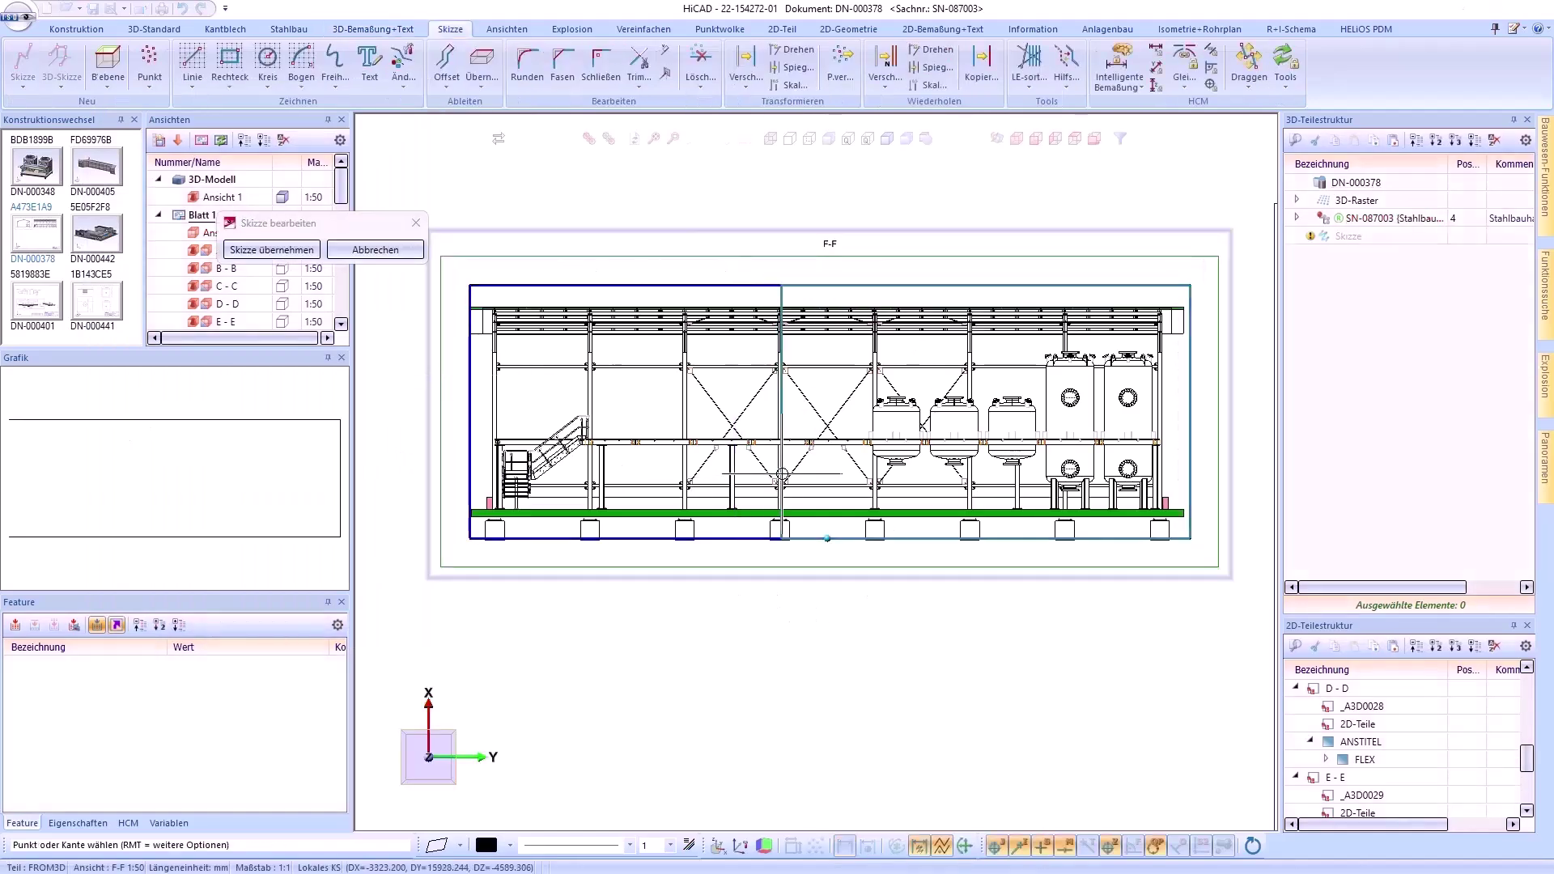
click(851, 485)
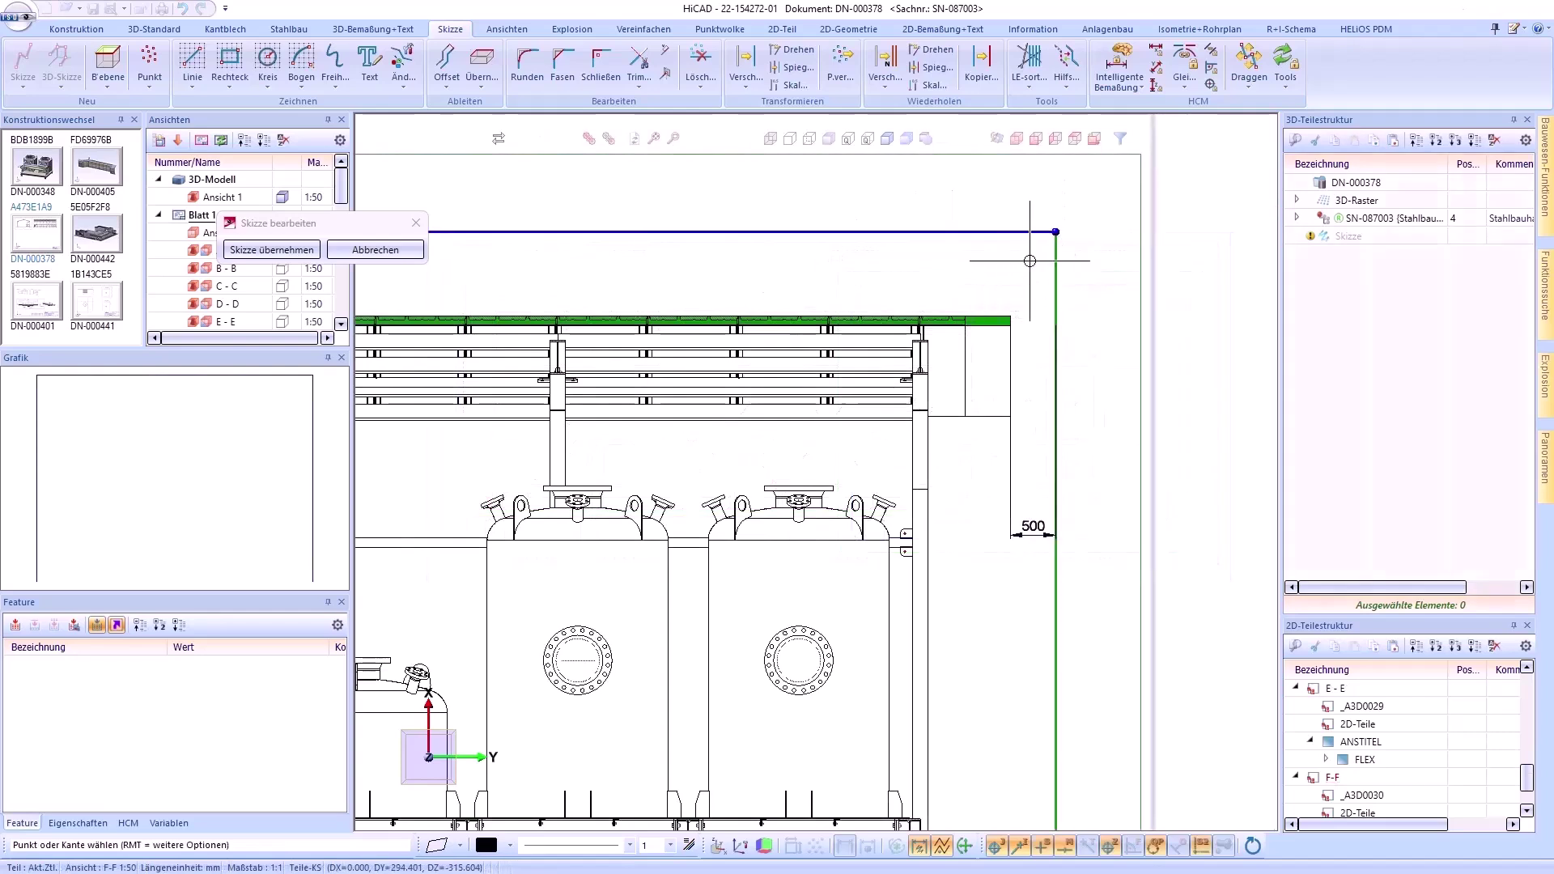
click(988, 415)
click(1102, 324)
text(2000)
key(Return)
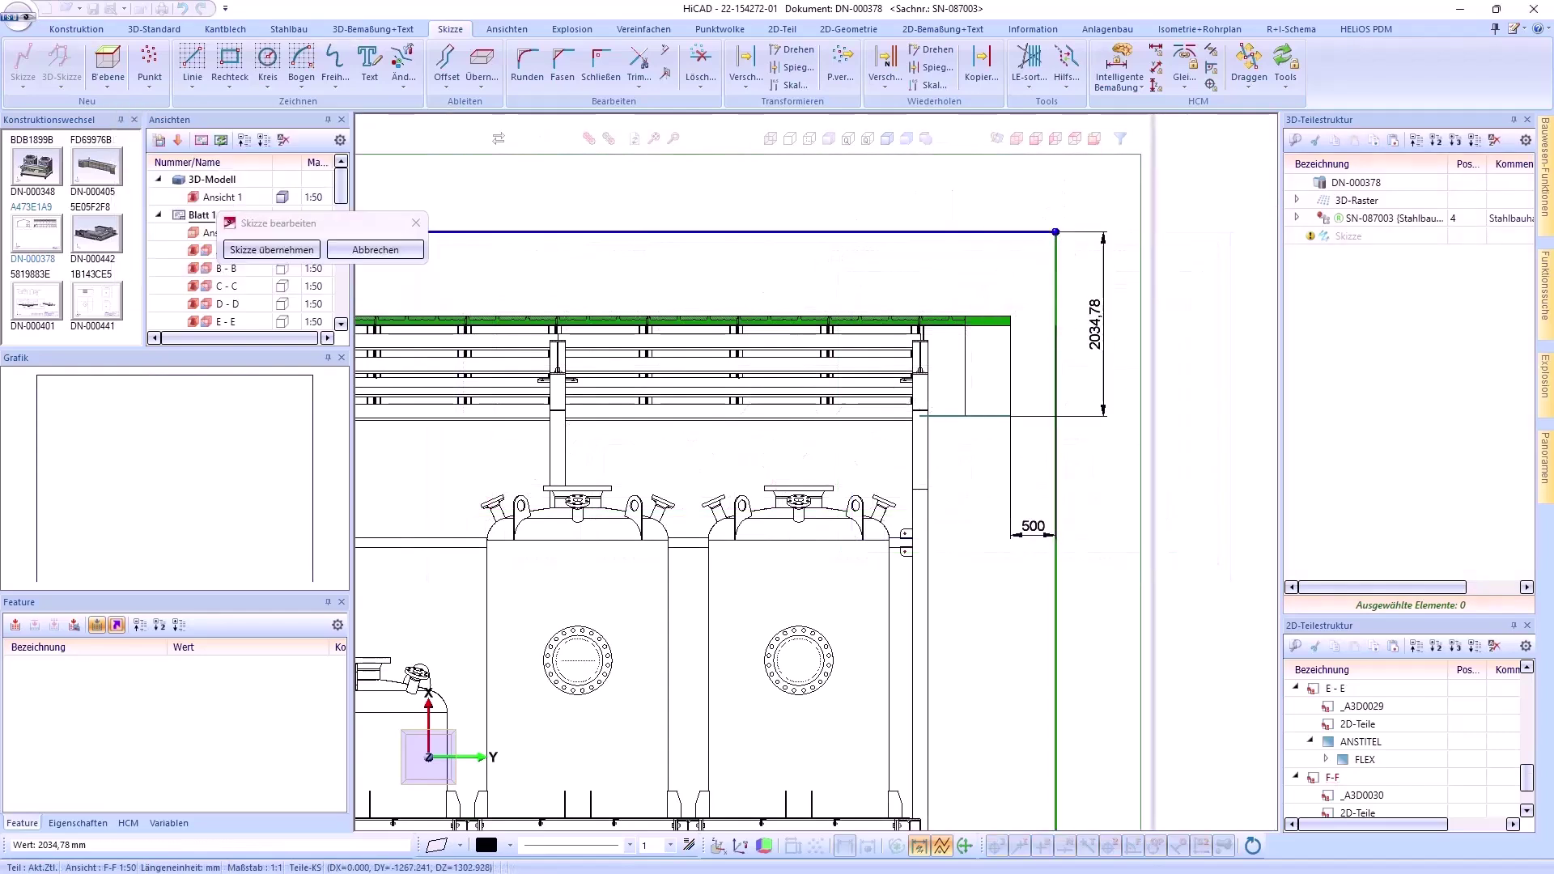
click(271, 250)
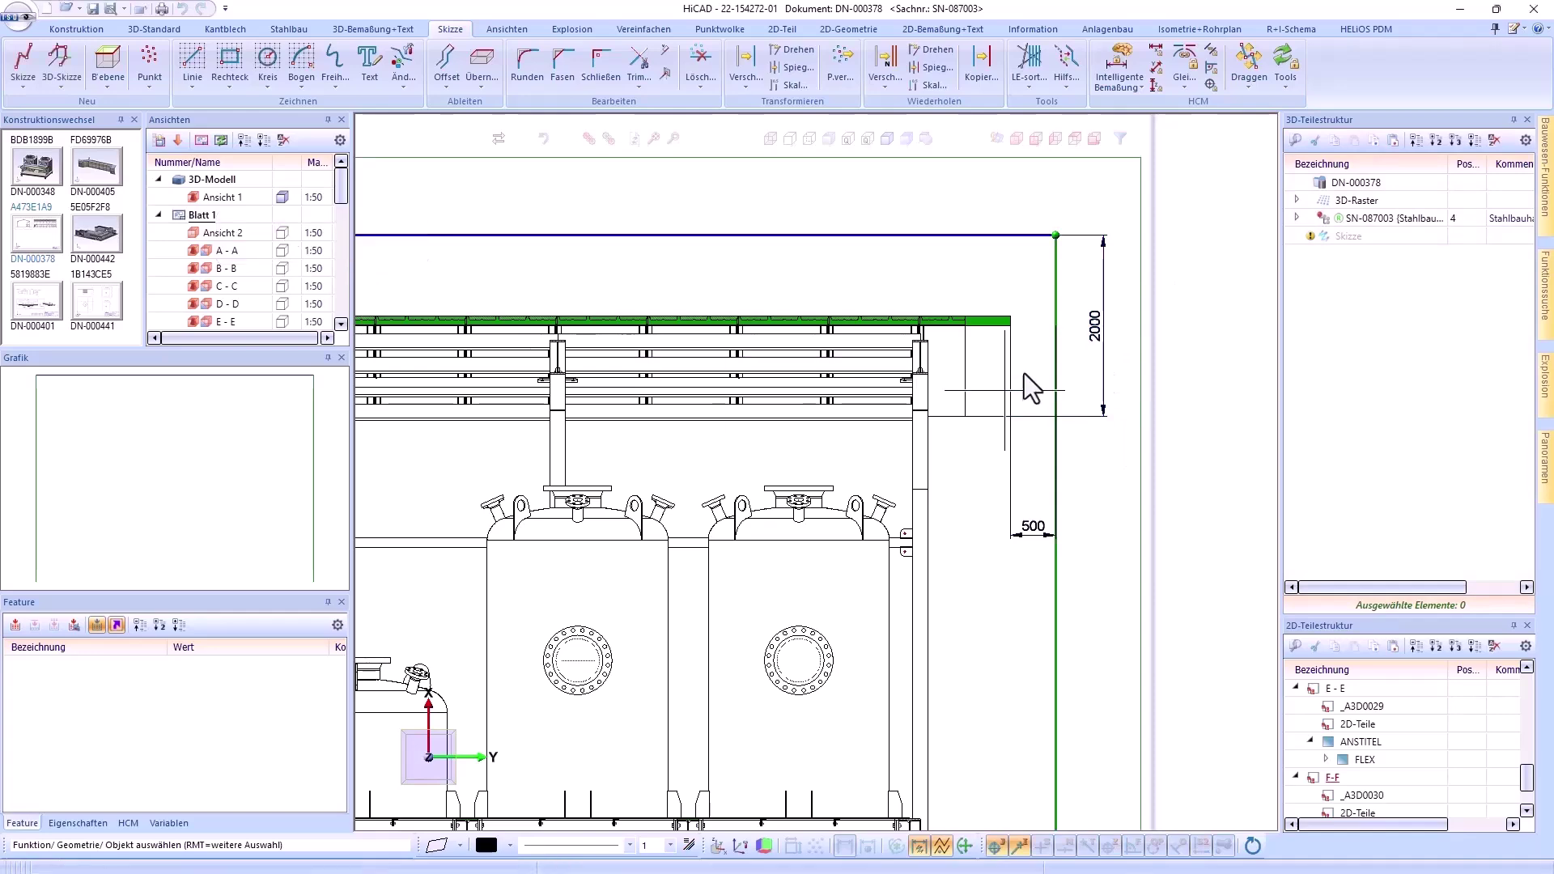
click(1070, 290)
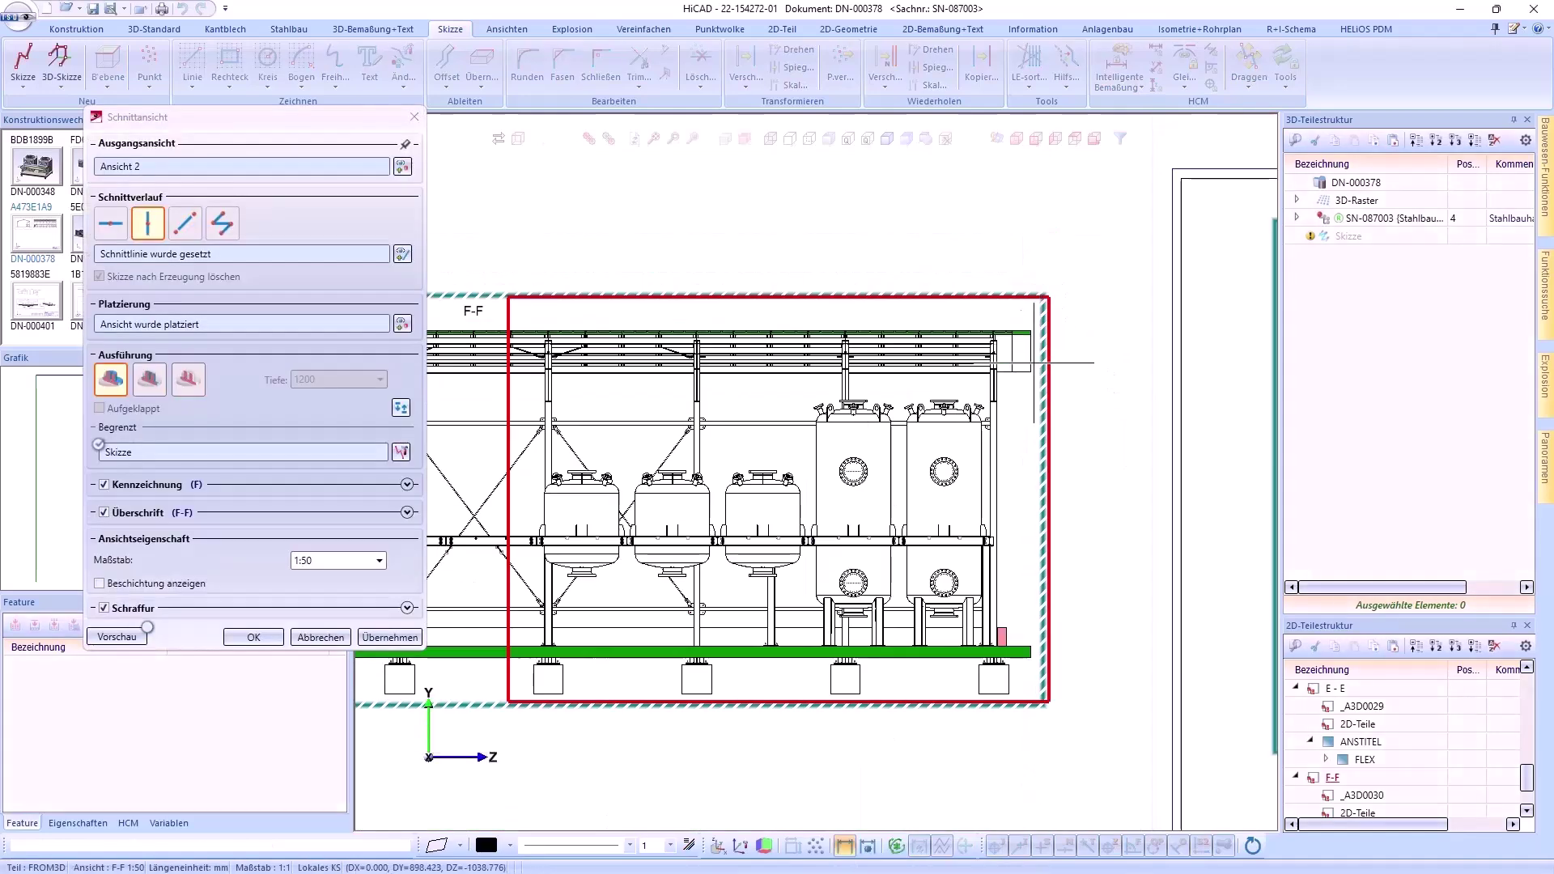
- Create the limited section plus a second F-F view without cut marking below it, and rotate that second view into a 3D orientation
click(256, 638)
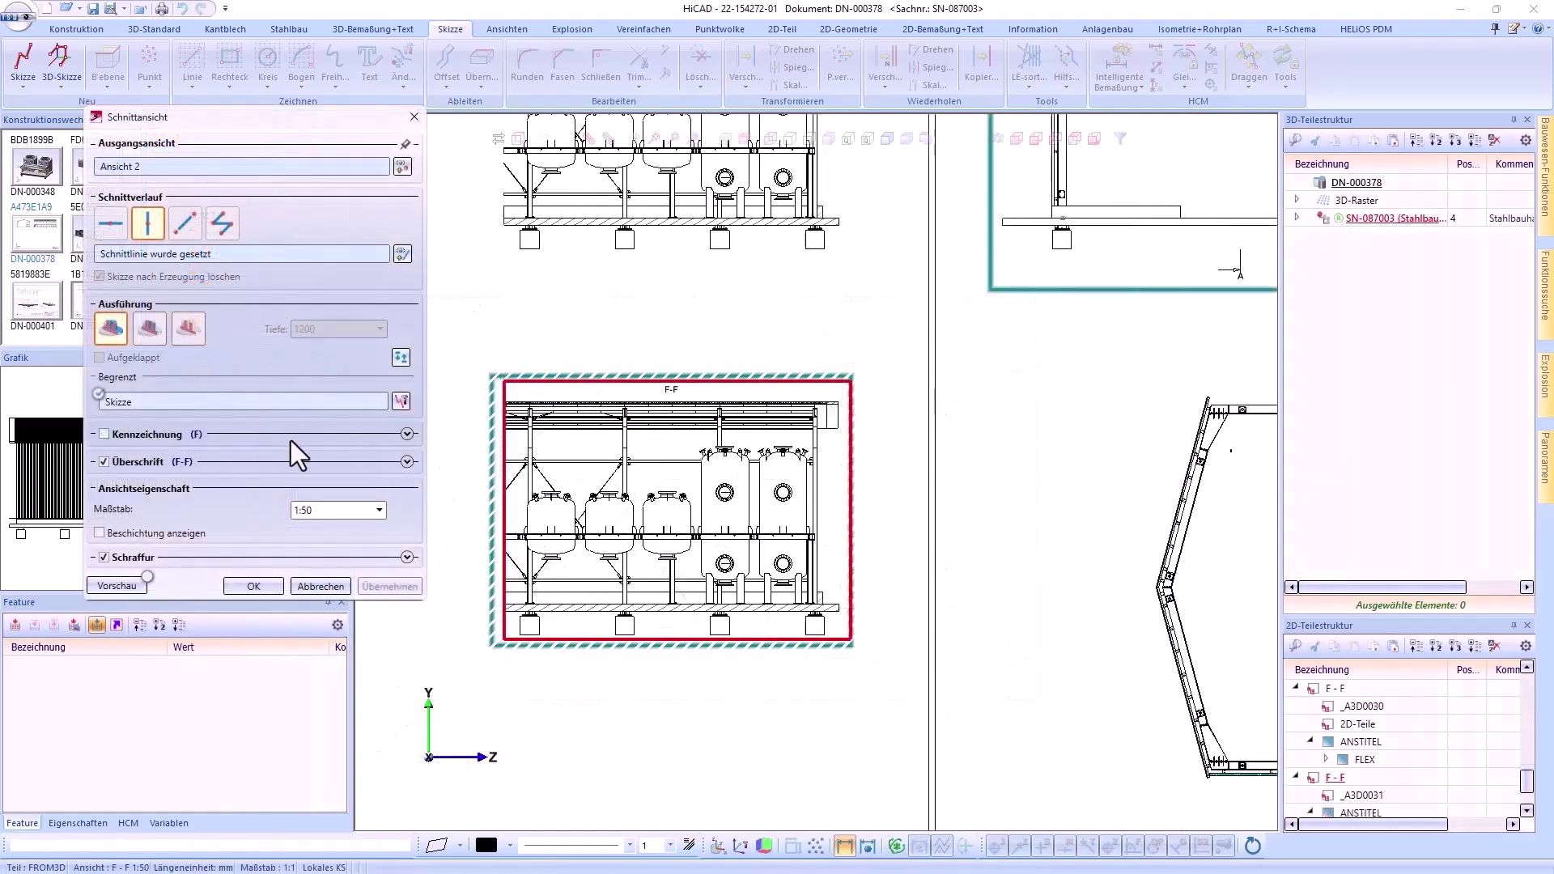
click(271, 585)
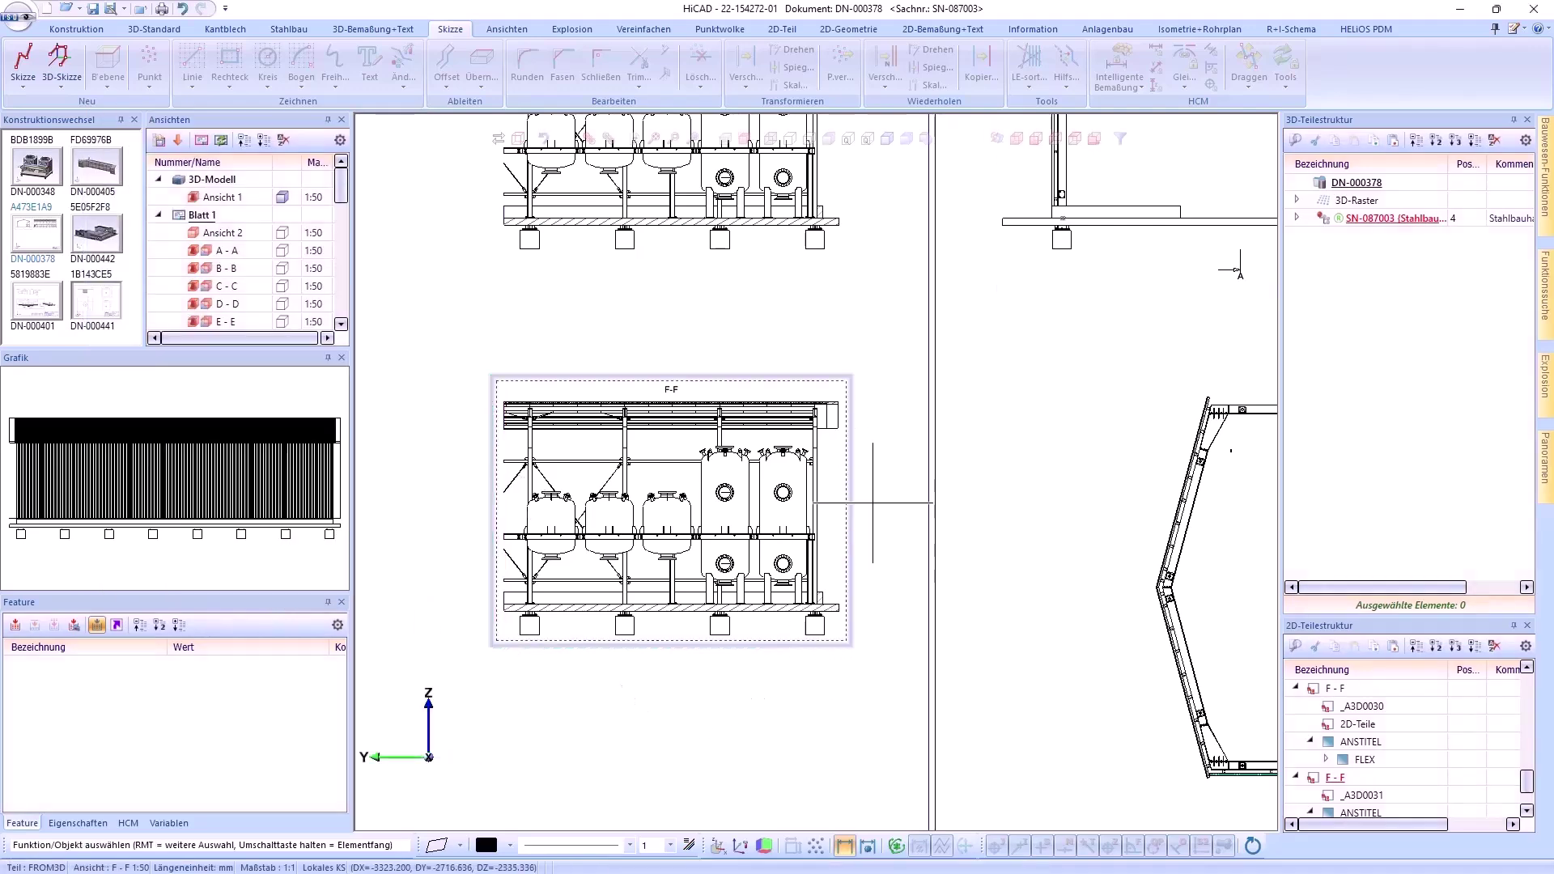
middle_drag(724, 493, 775, 529)
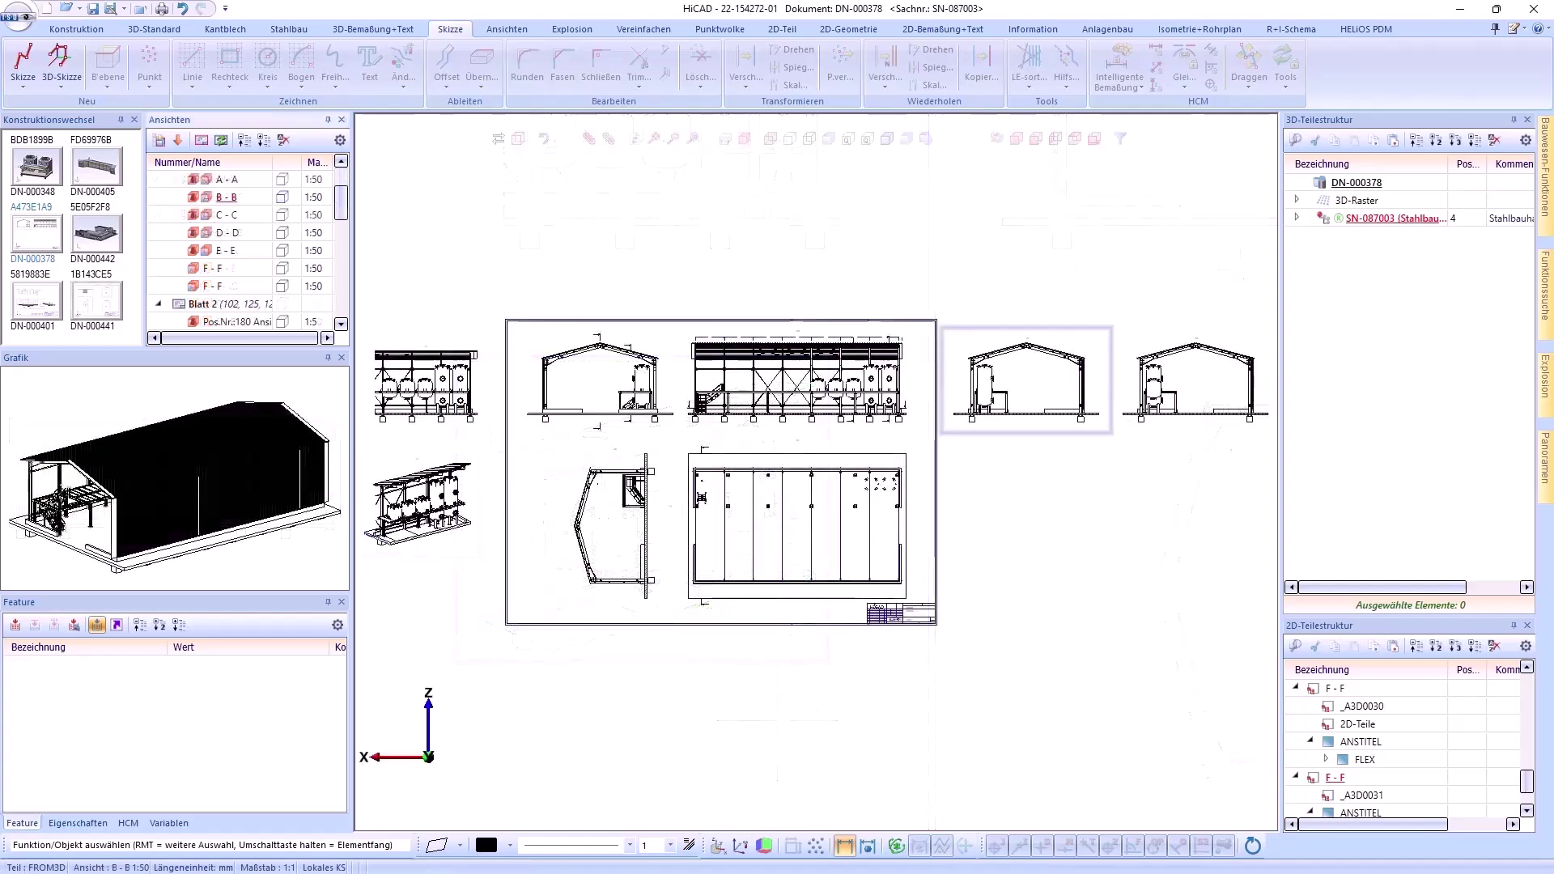
- Release section views B-B and C-C from their alignment direction and move them together below the sheet
click(1144, 336)
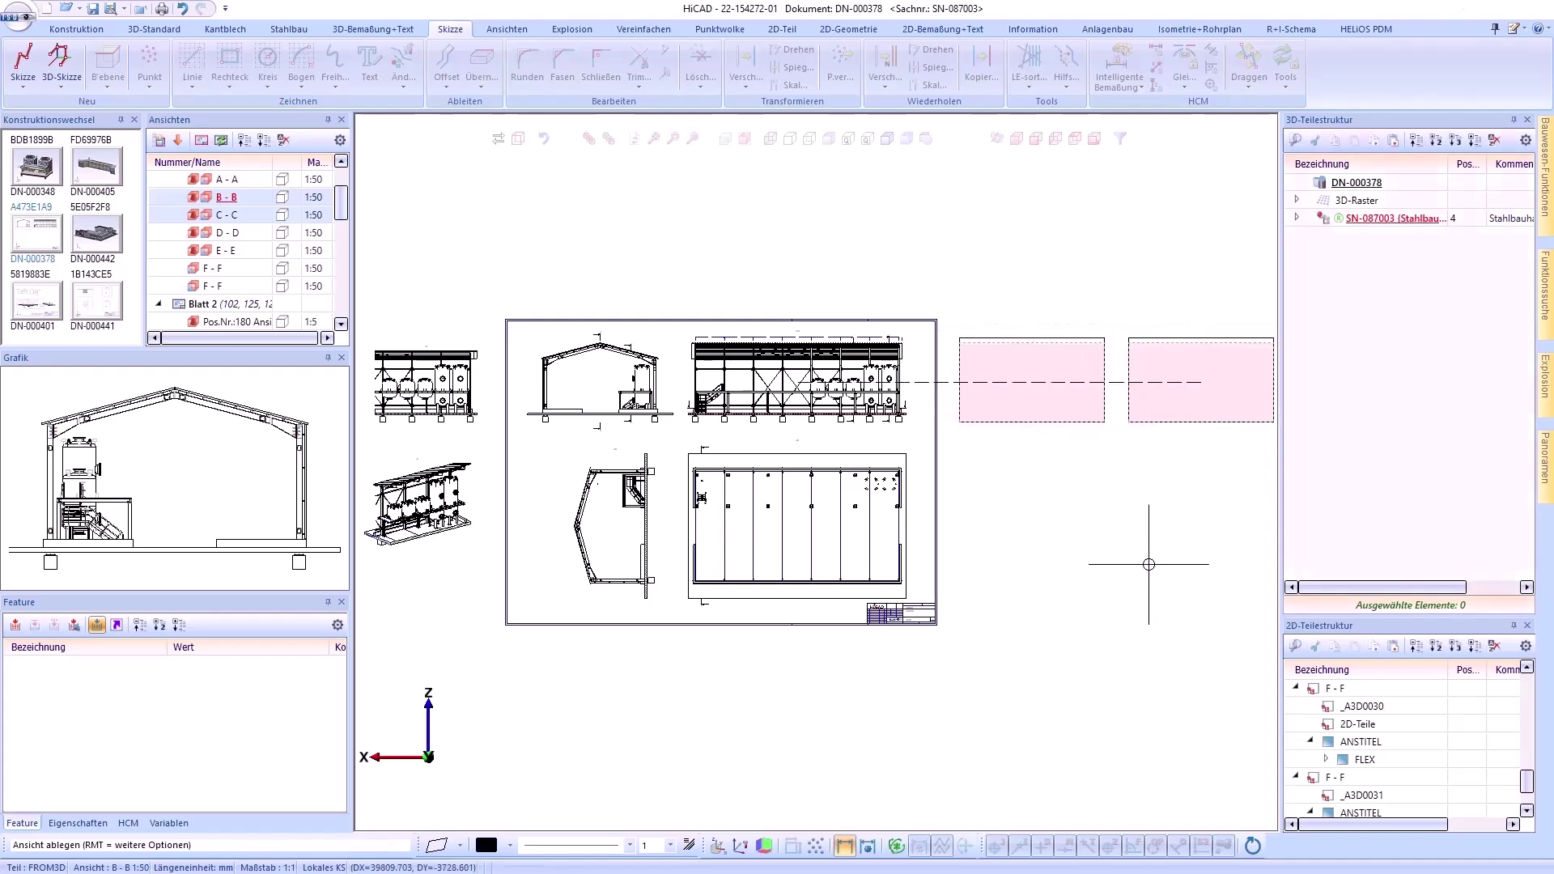
right_click(1151, 588)
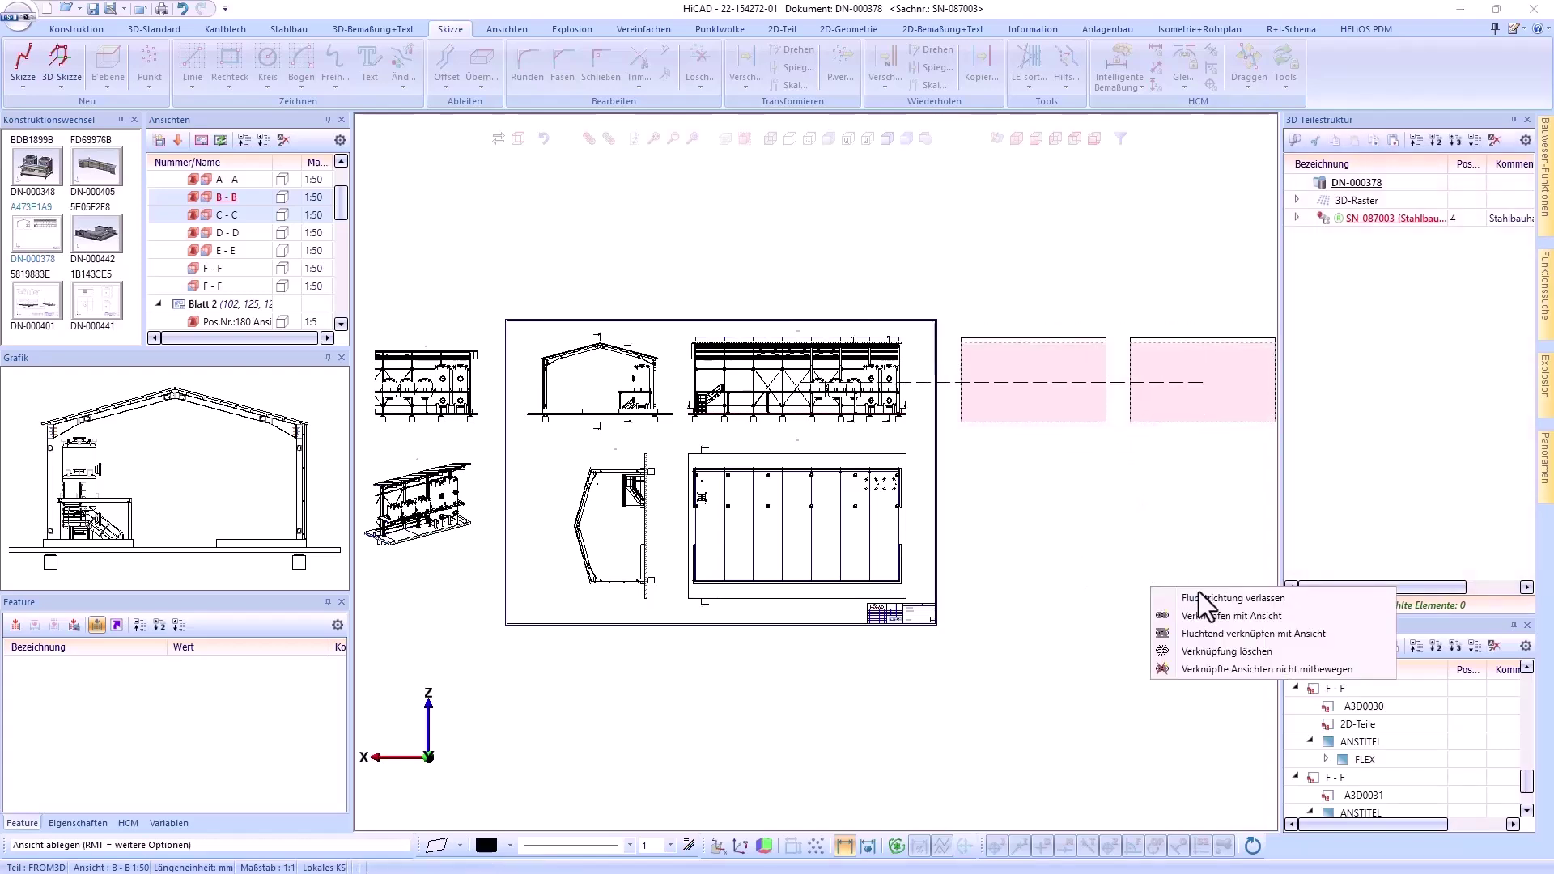
click(1201, 597)
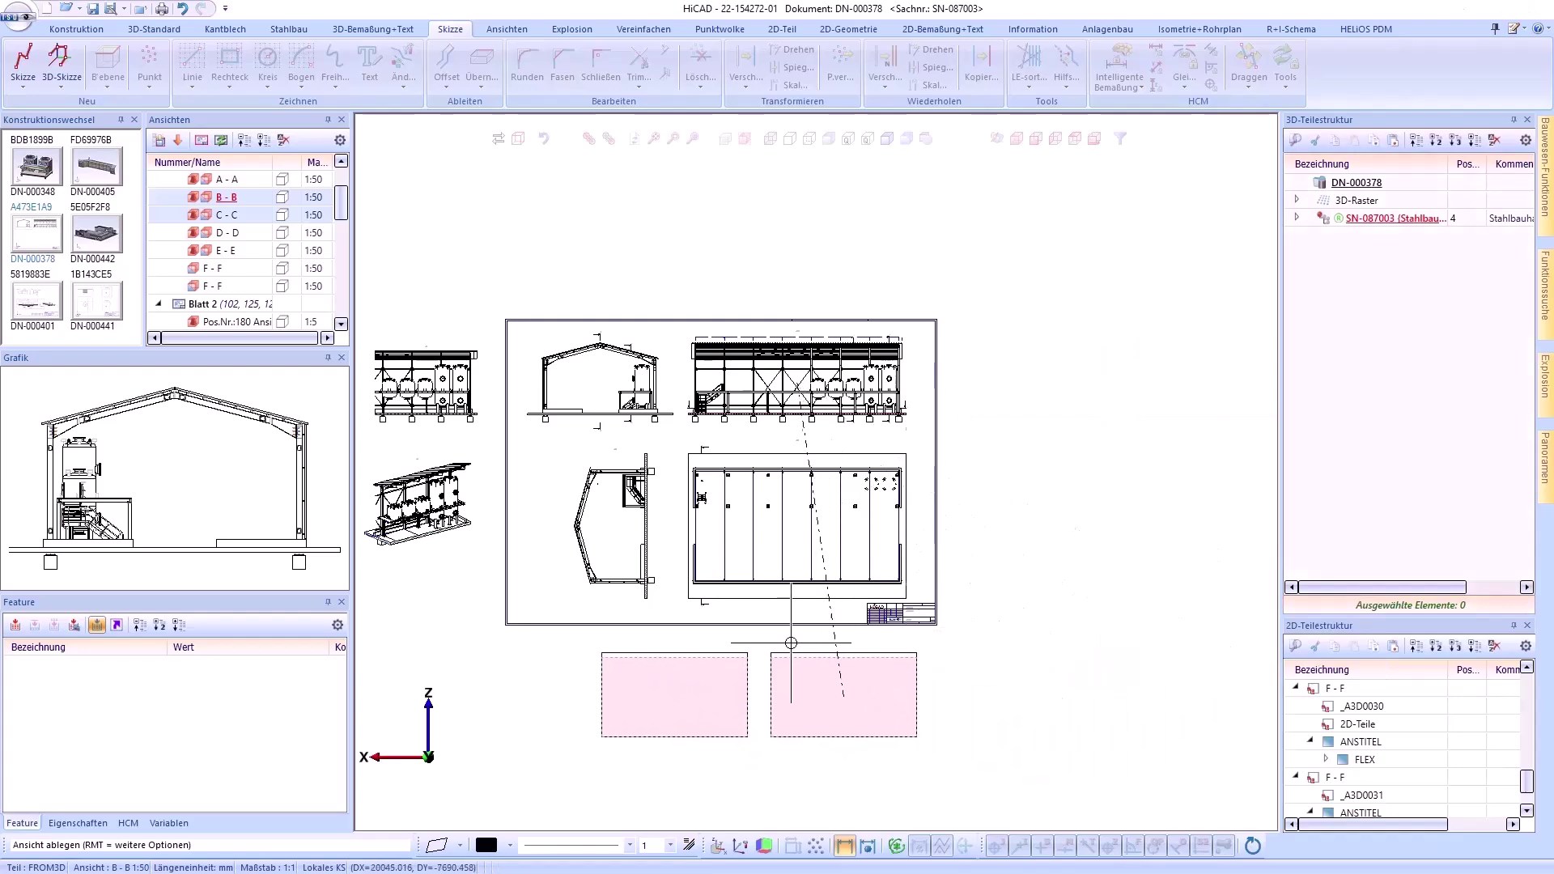
click(754, 650)
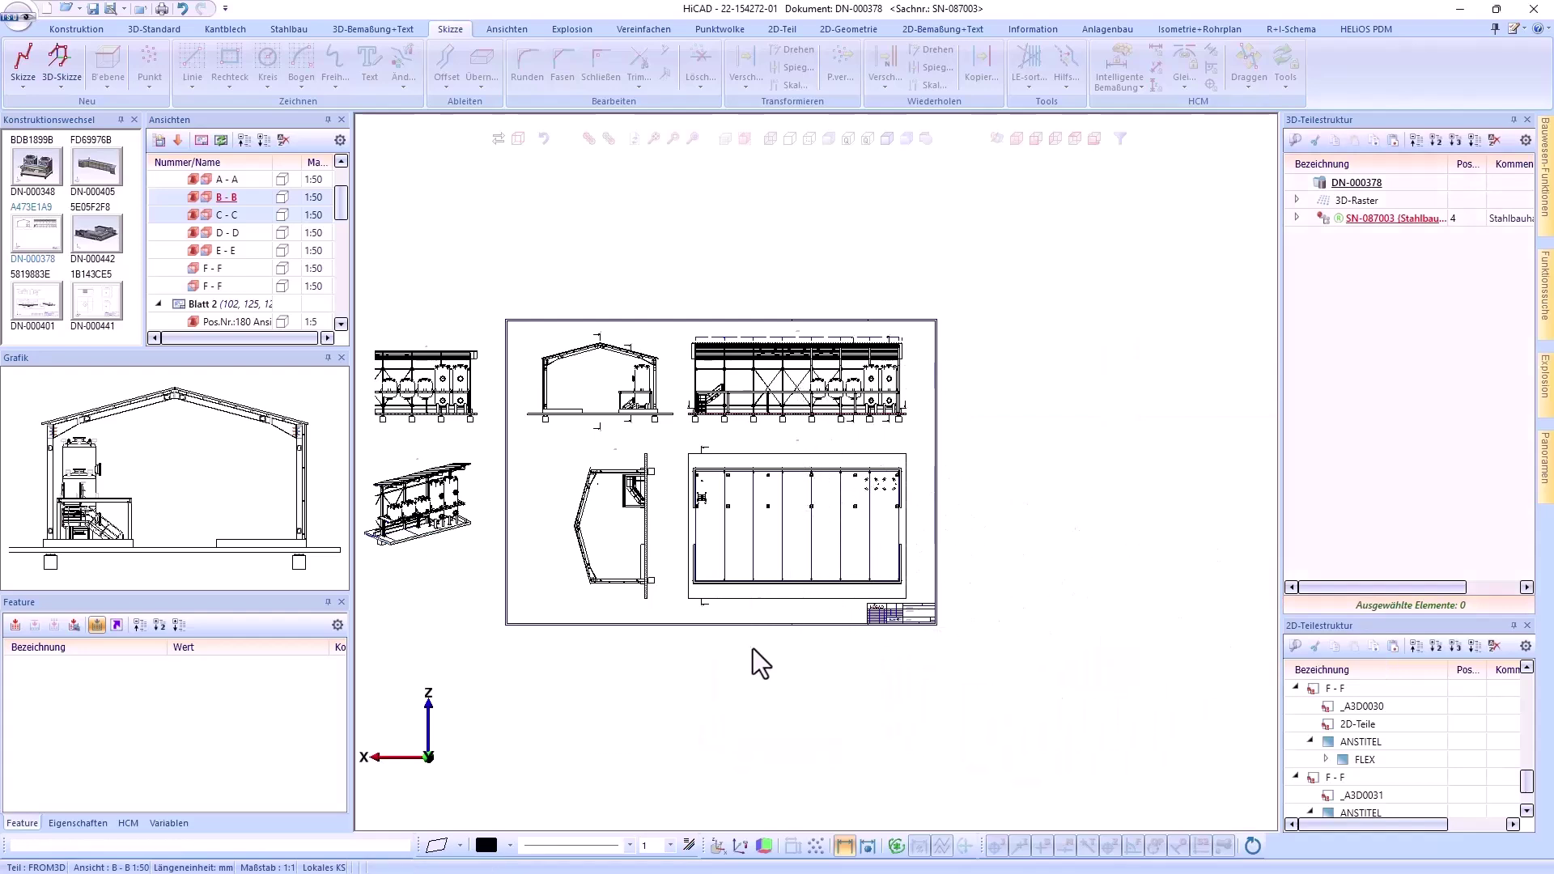
- Add both F-F views to the B-B and C-C selection and change the view scale of all four together
middle_drag(1017, 591, 1111, 552)
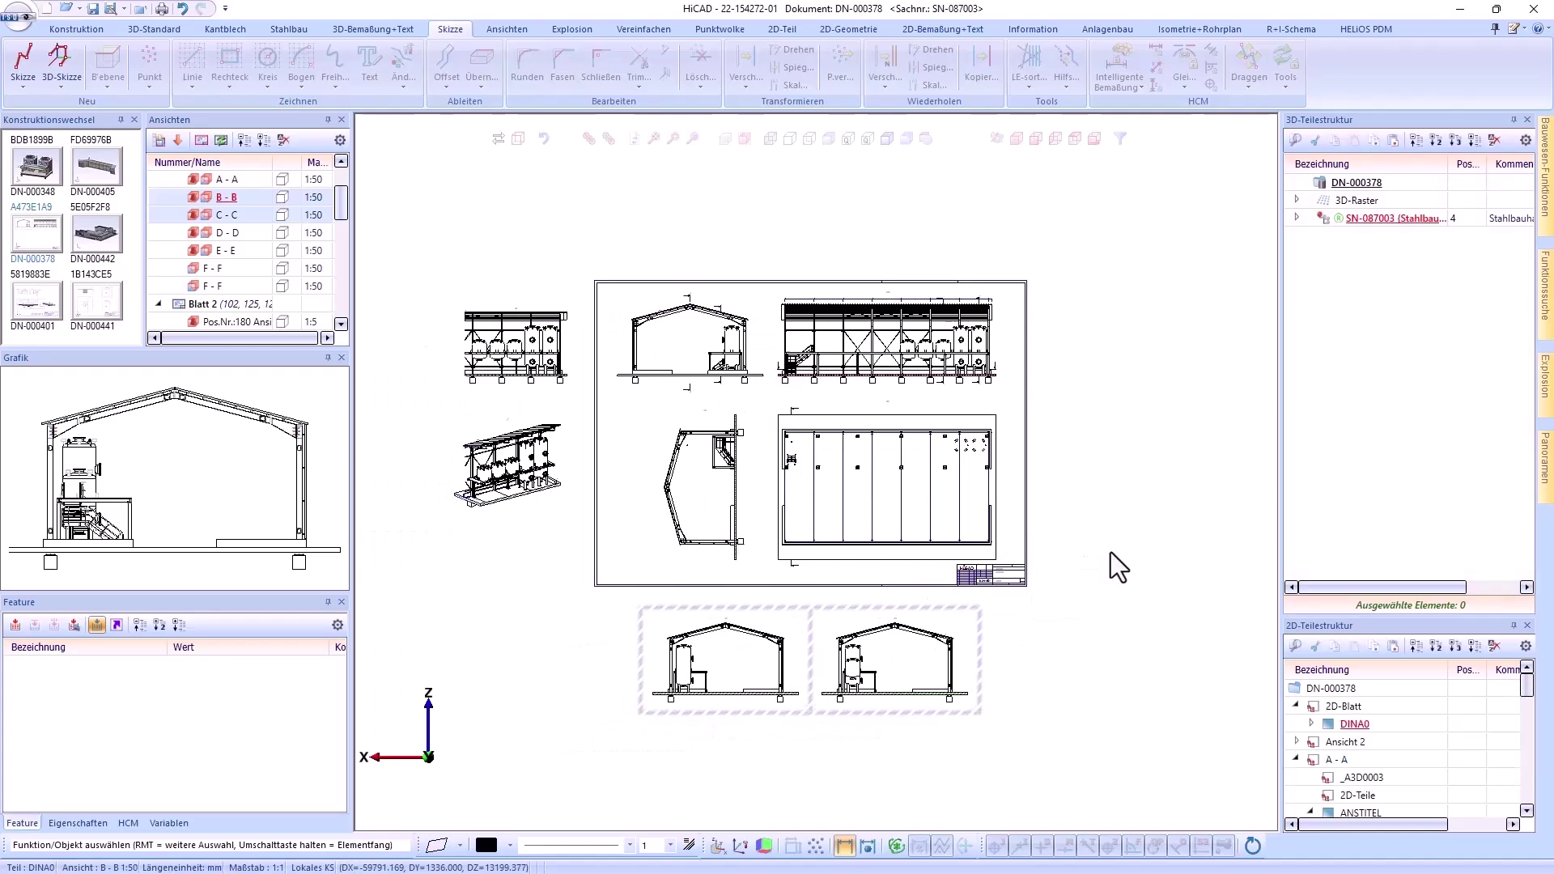
ctrl+click(522, 464)
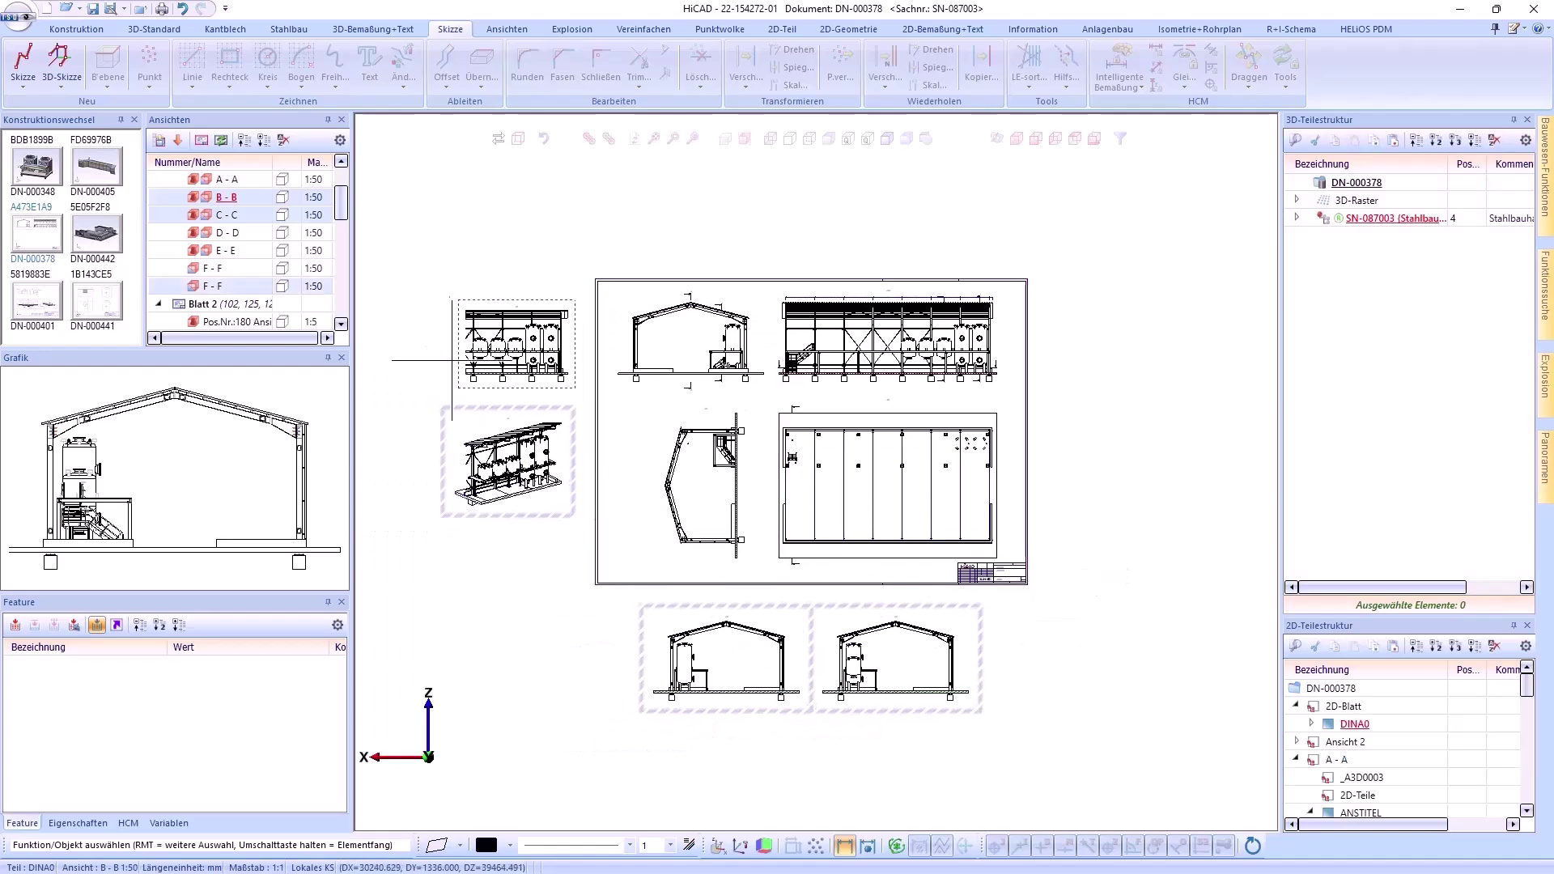
ctrl+click(449, 355)
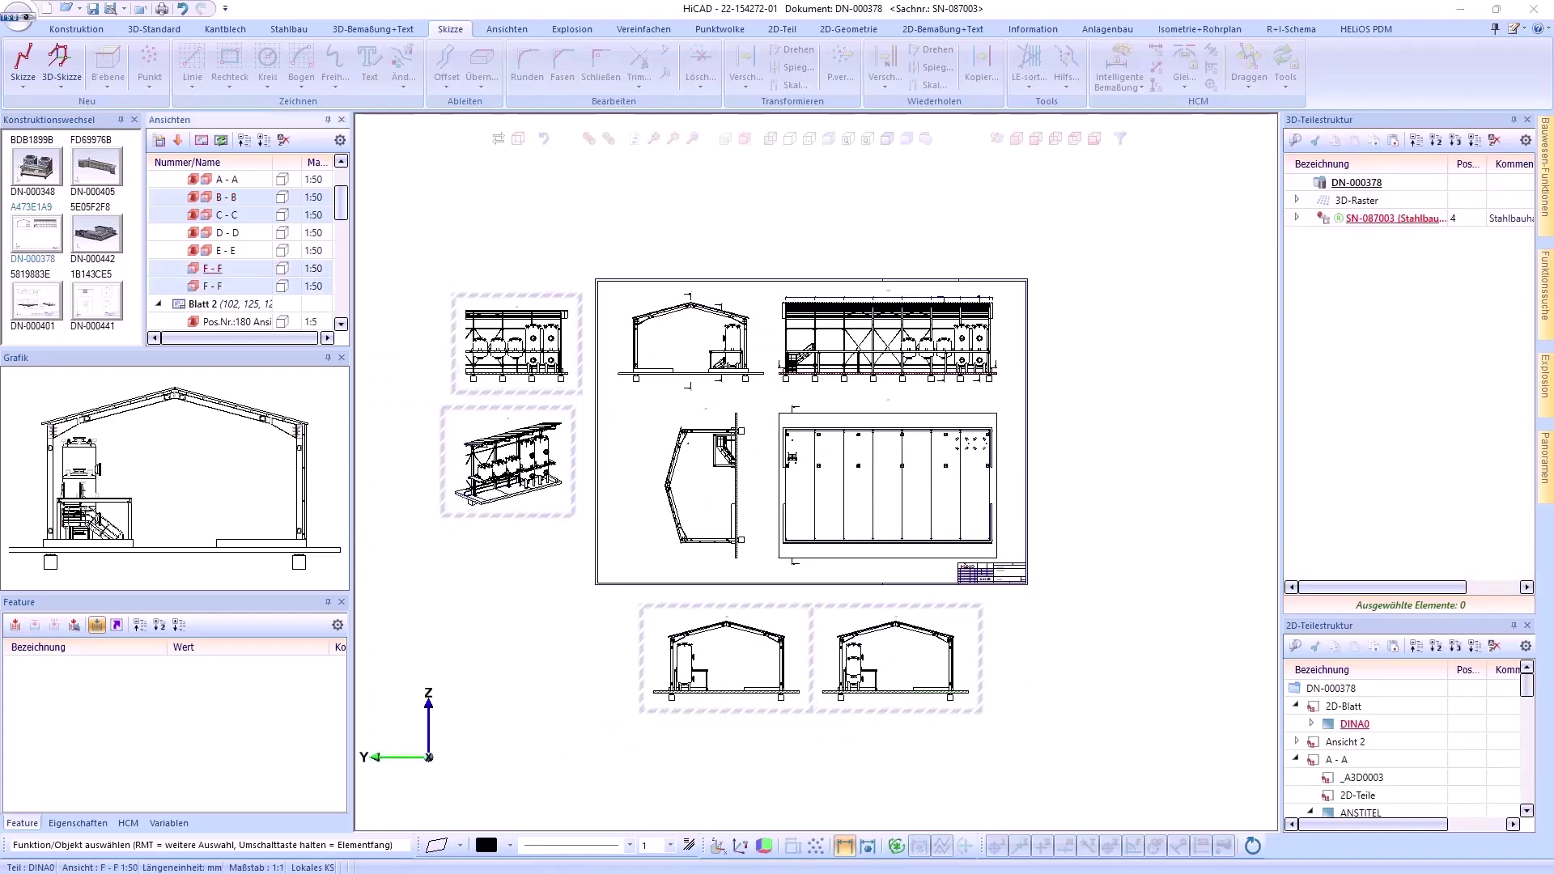
right_click(448, 332)
click(509, 542)
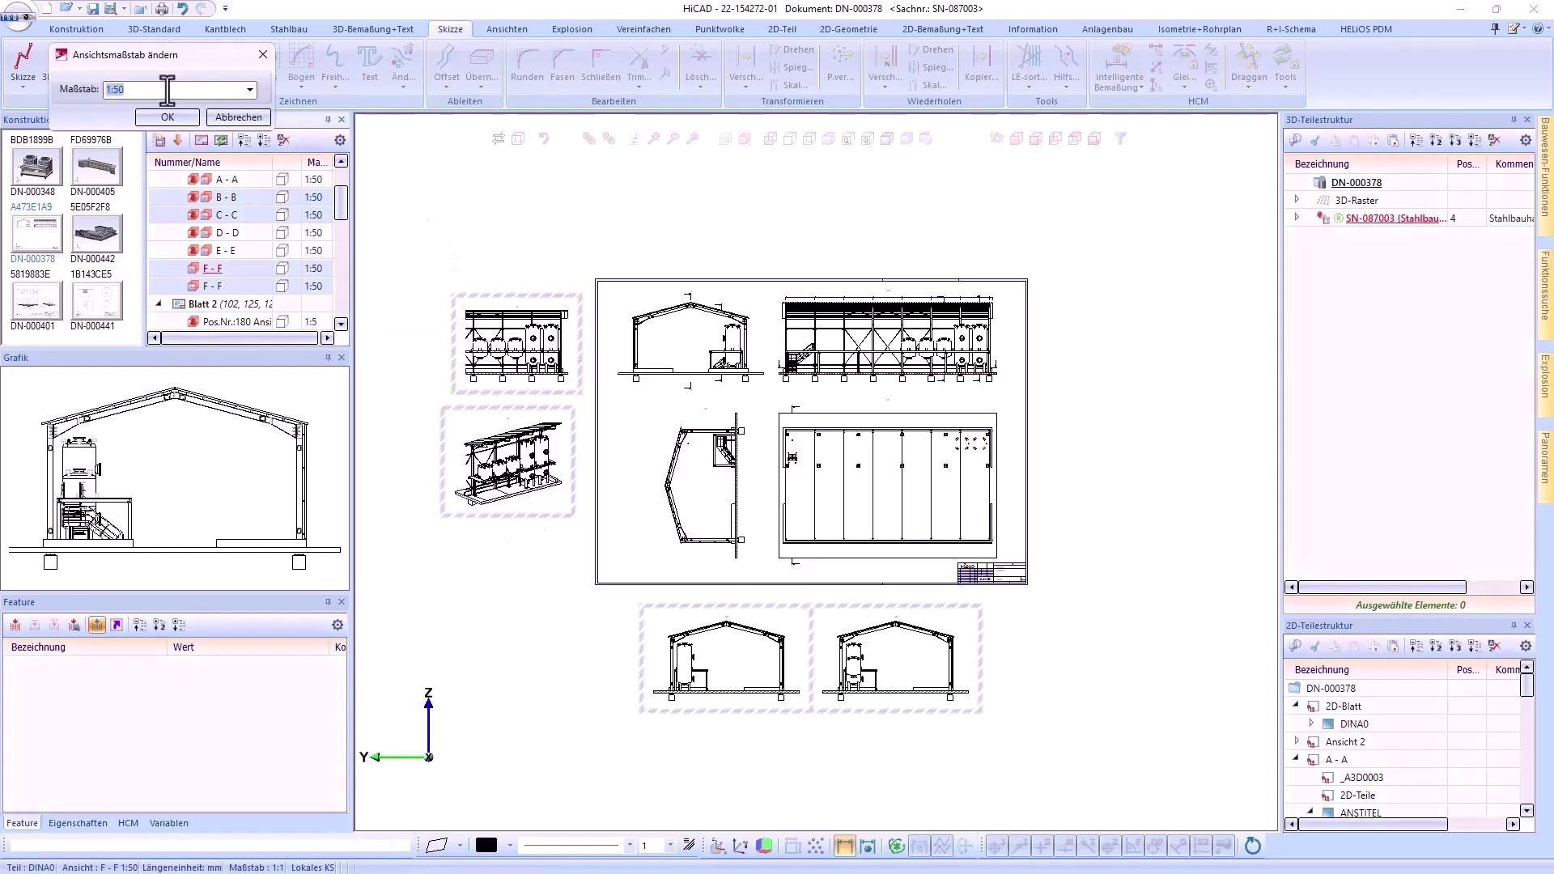
key(Return)
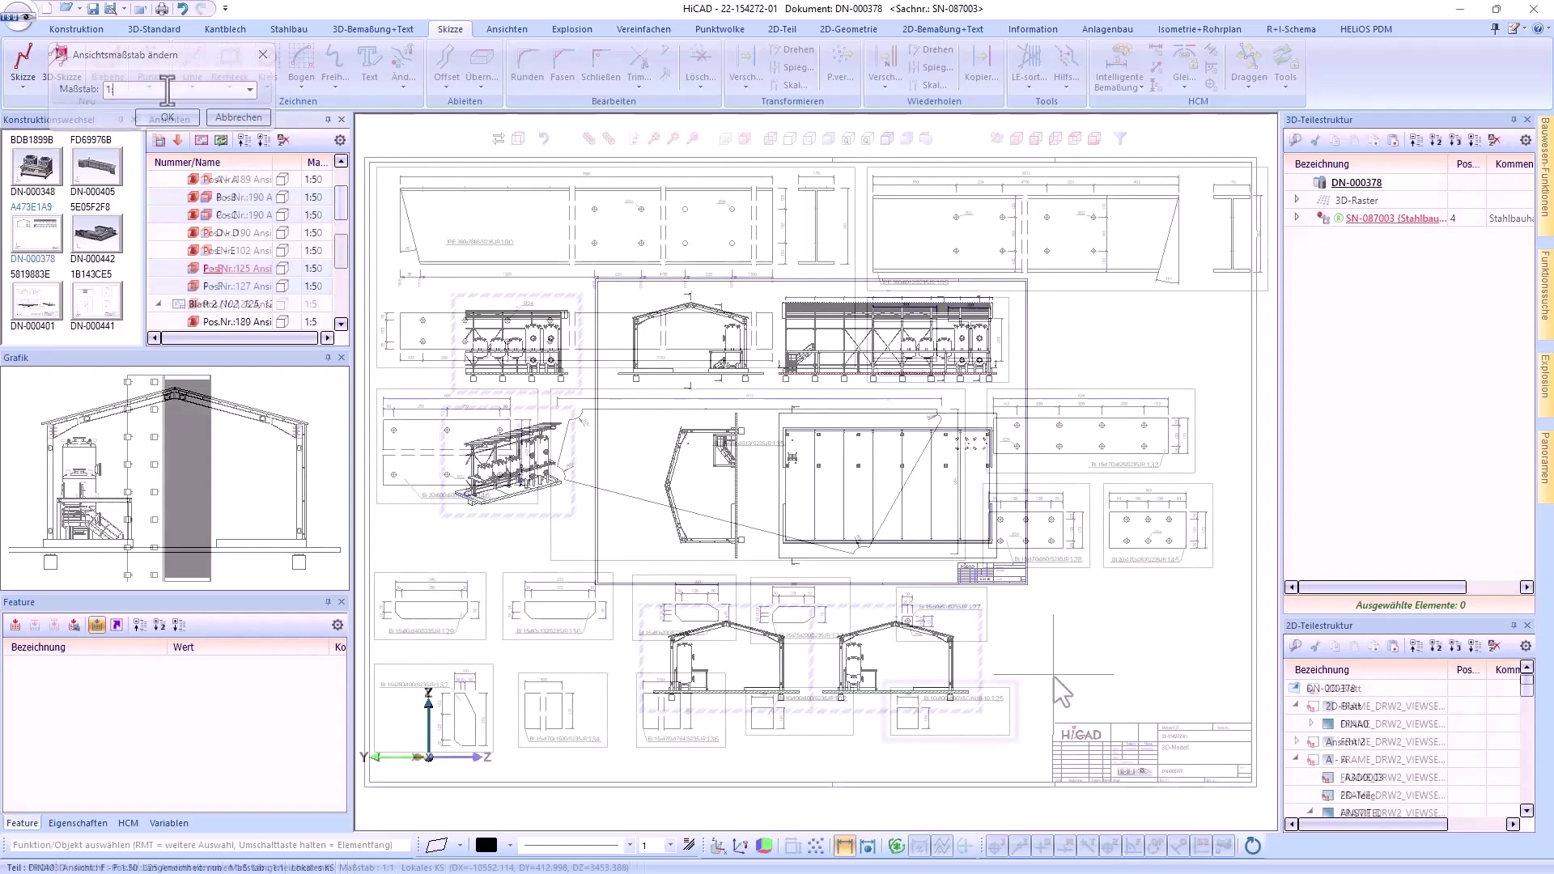
- On the part detail sheet, move the view of plate 125 slightly away from plate 102, keeping both in one row
middle_drag(1040, 409, 1052, 332)
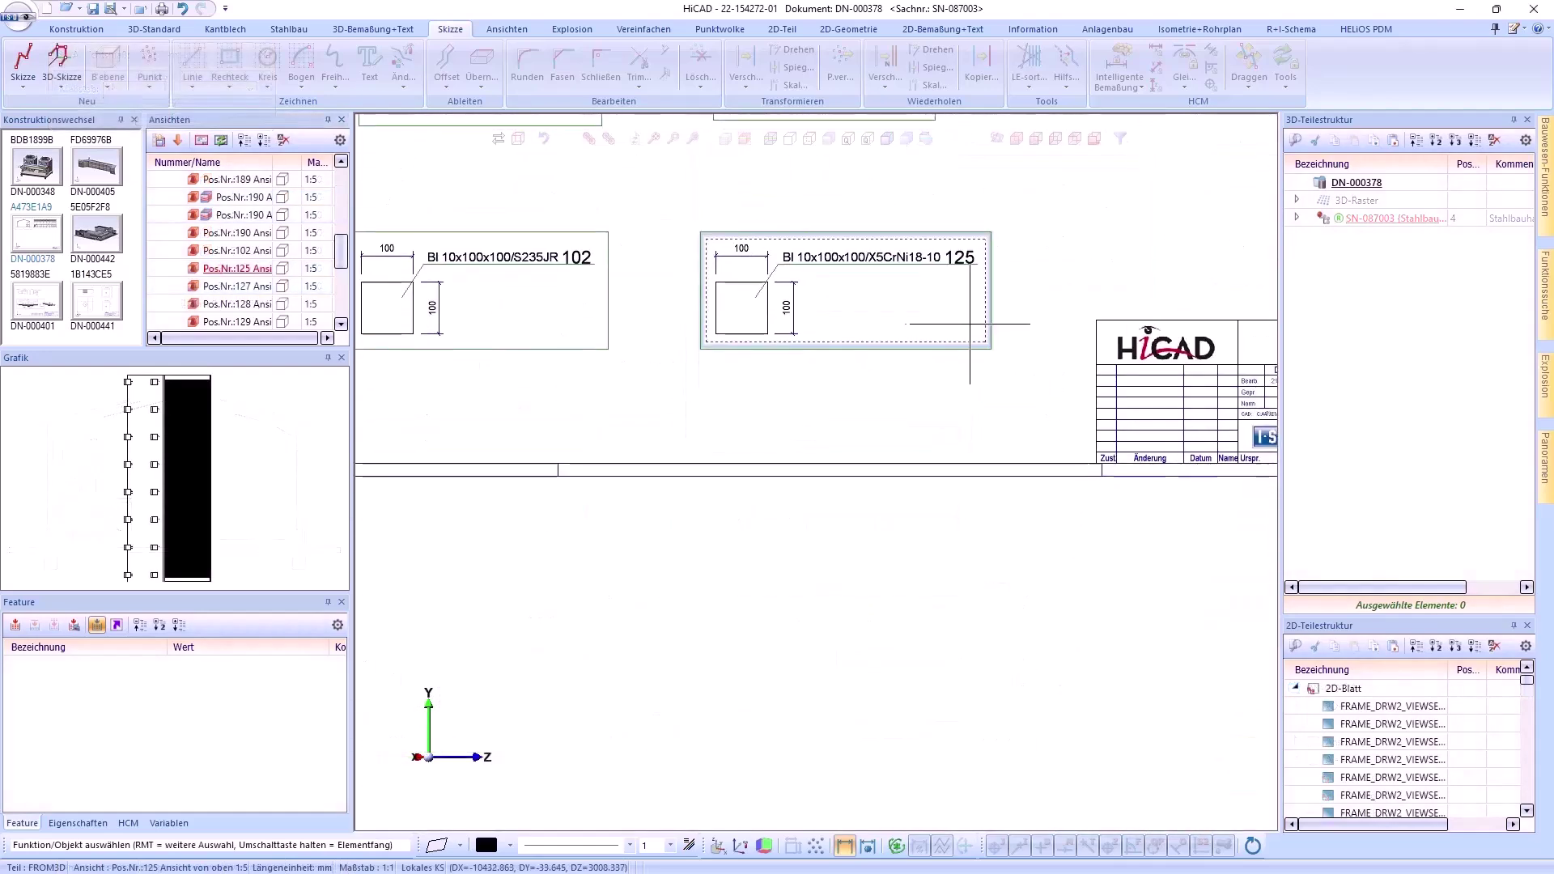
click(965, 324)
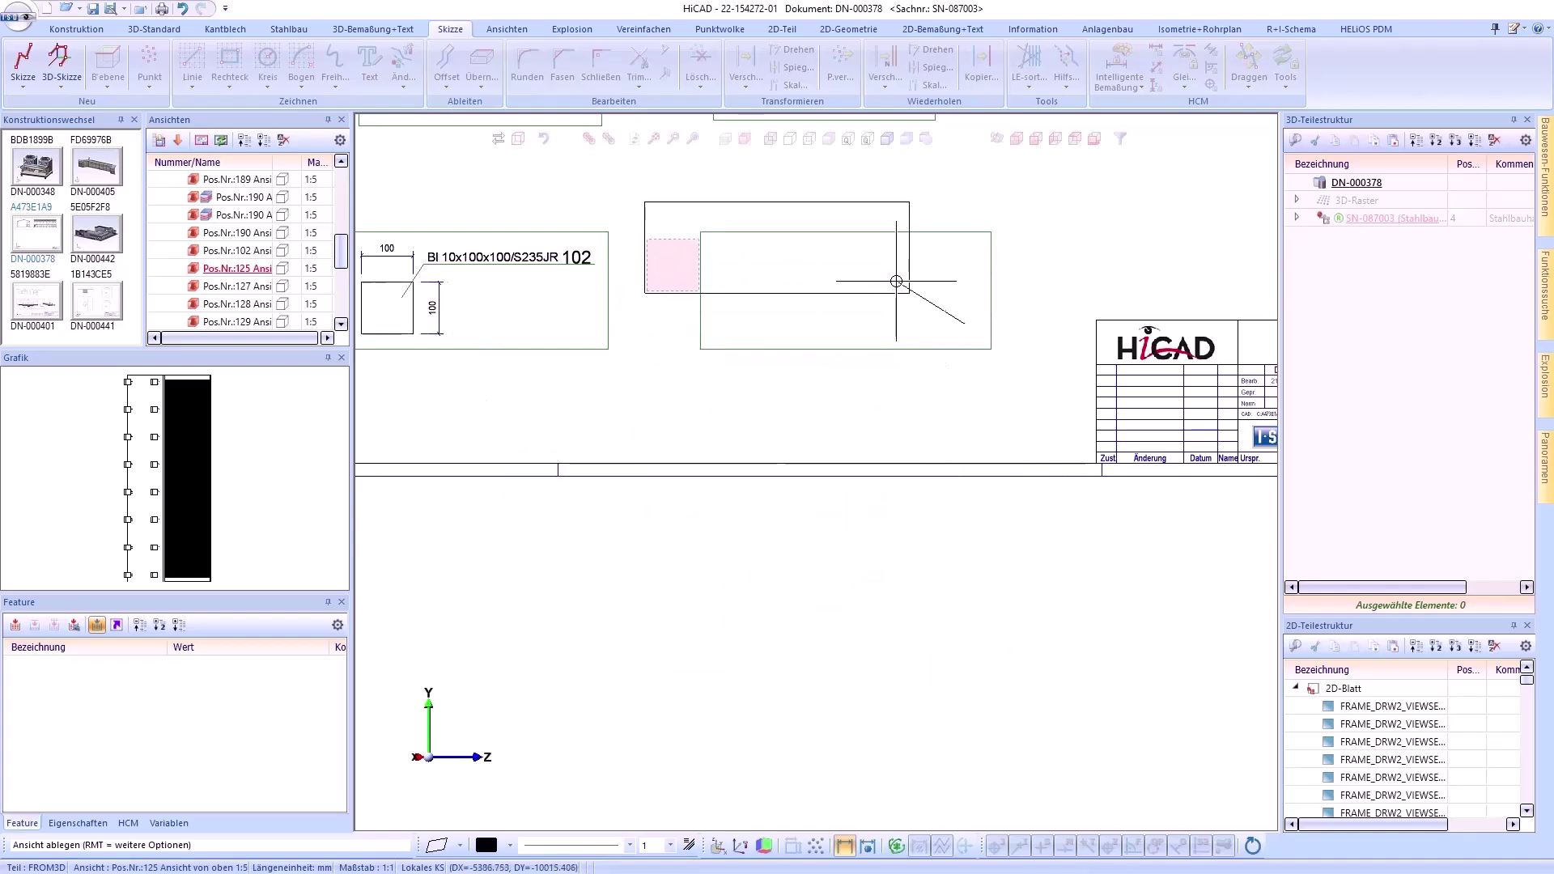
click(974, 323)
- Move the view of plate 127 so its frame lines up vertically with plate 125
mouse_move(1074, 219)
middle_down()
mouse_move(1010, 473)
mouse_move(952, 567)
mouse_move(981, 574)
middle_up()
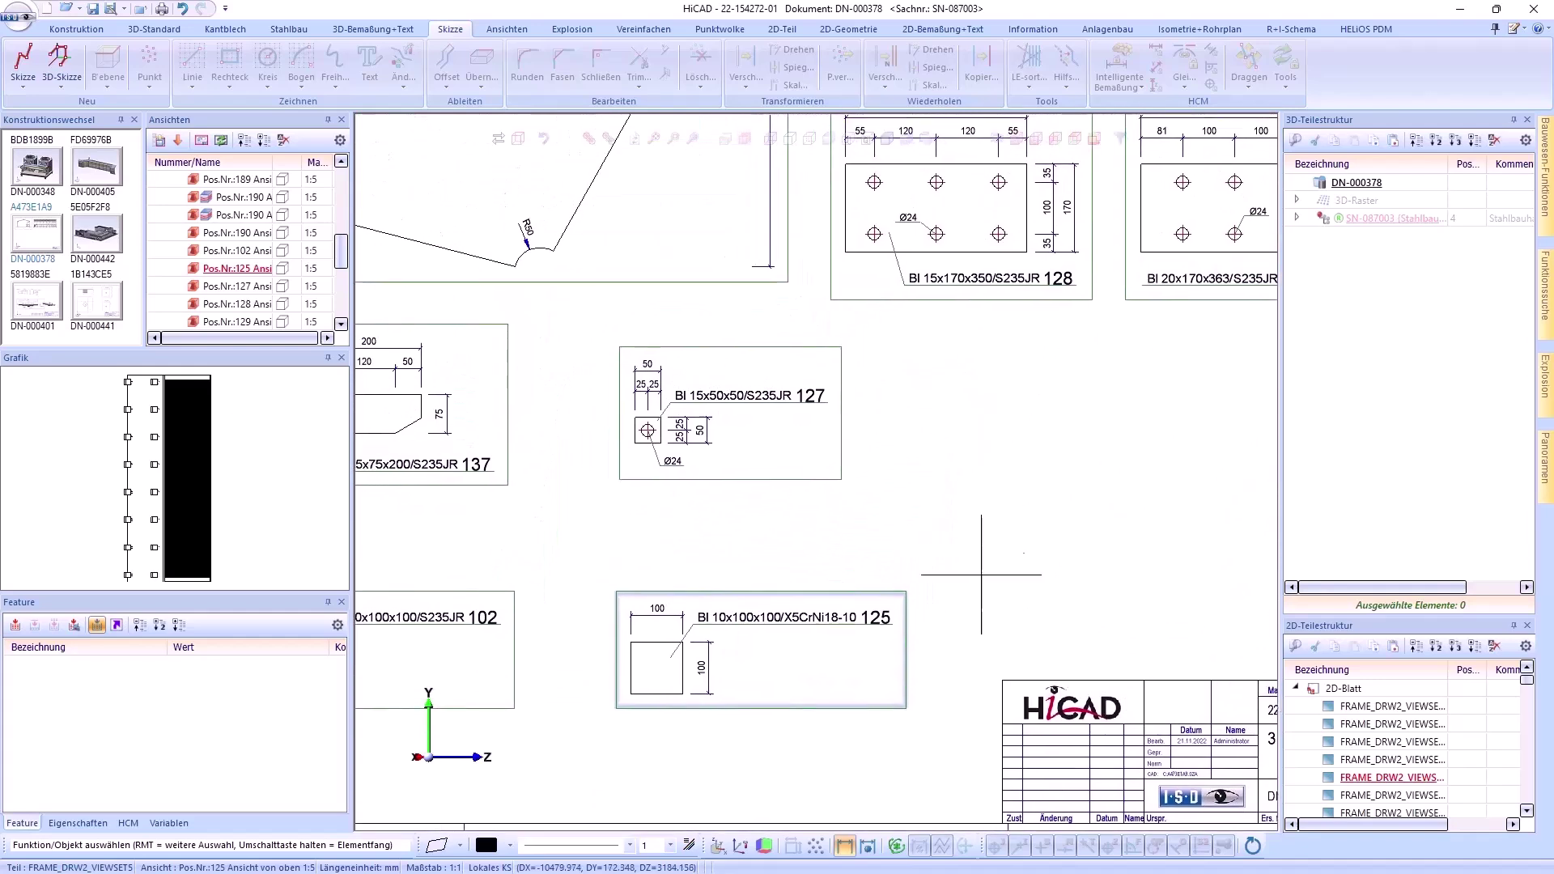
click(737, 368)
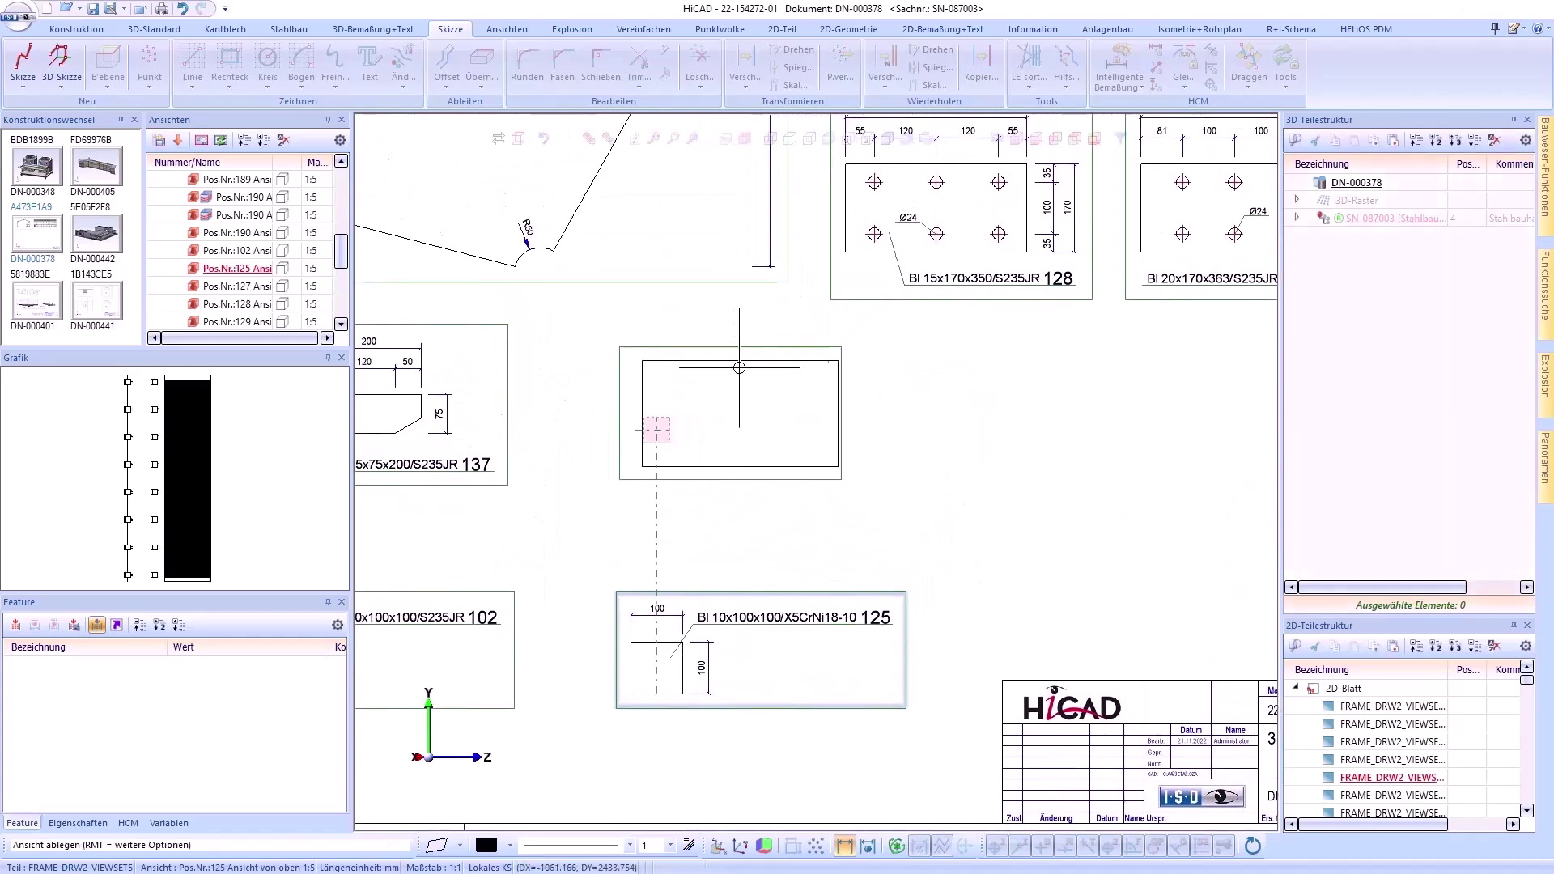
click(731, 368)
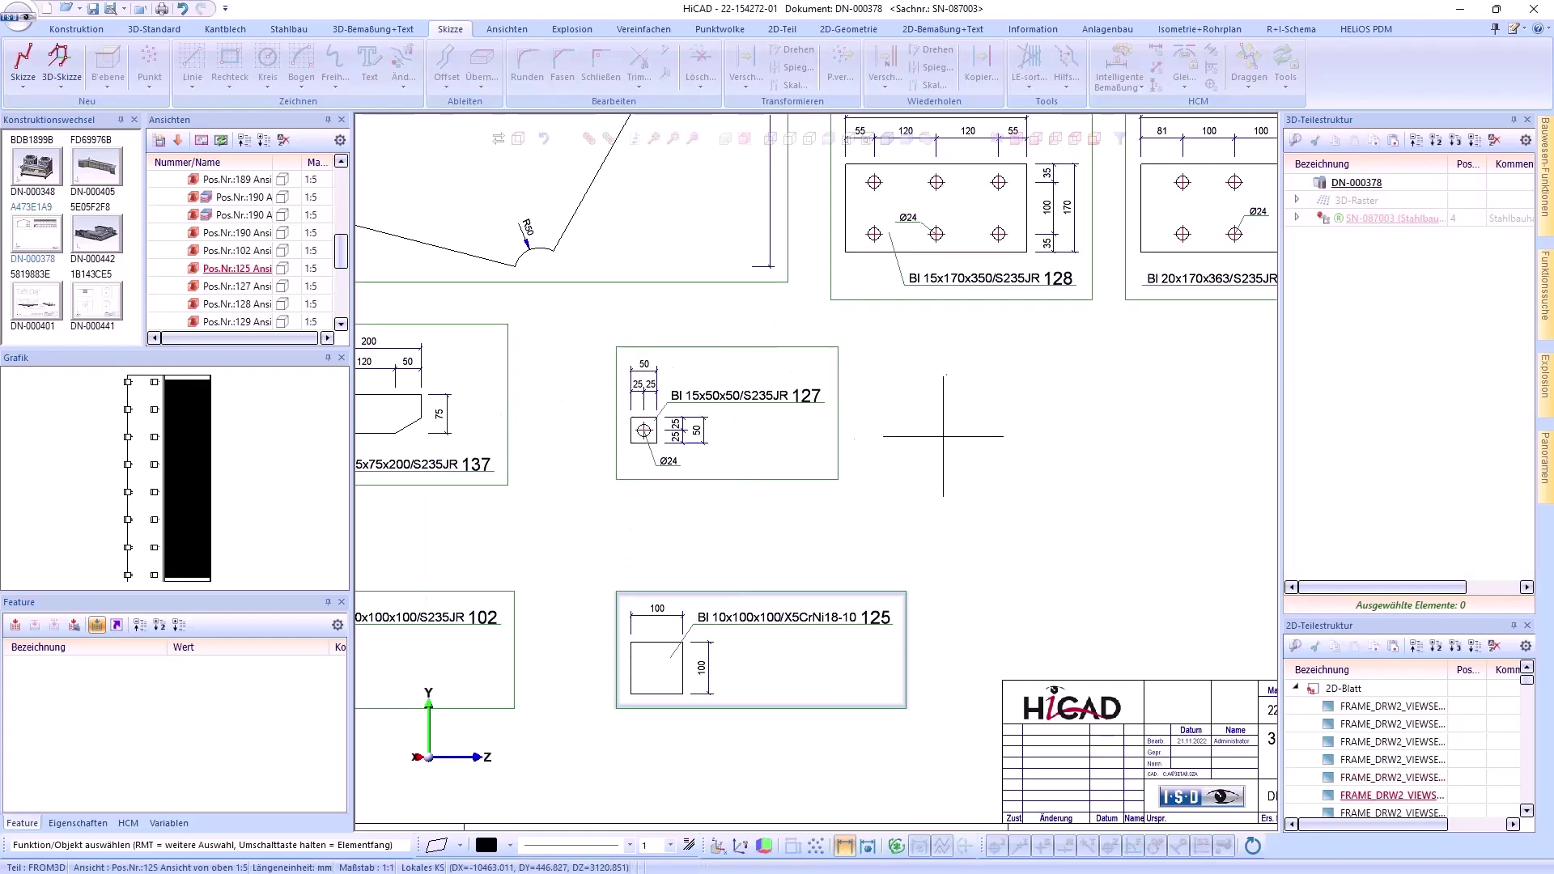
- Move the view of plate 102 so it is evenly spaced between plates 136 and 125
mouse_move(569, 546)
middle_down()
mouse_move(716, 515)
mouse_move(1055, 400)
middle_up()
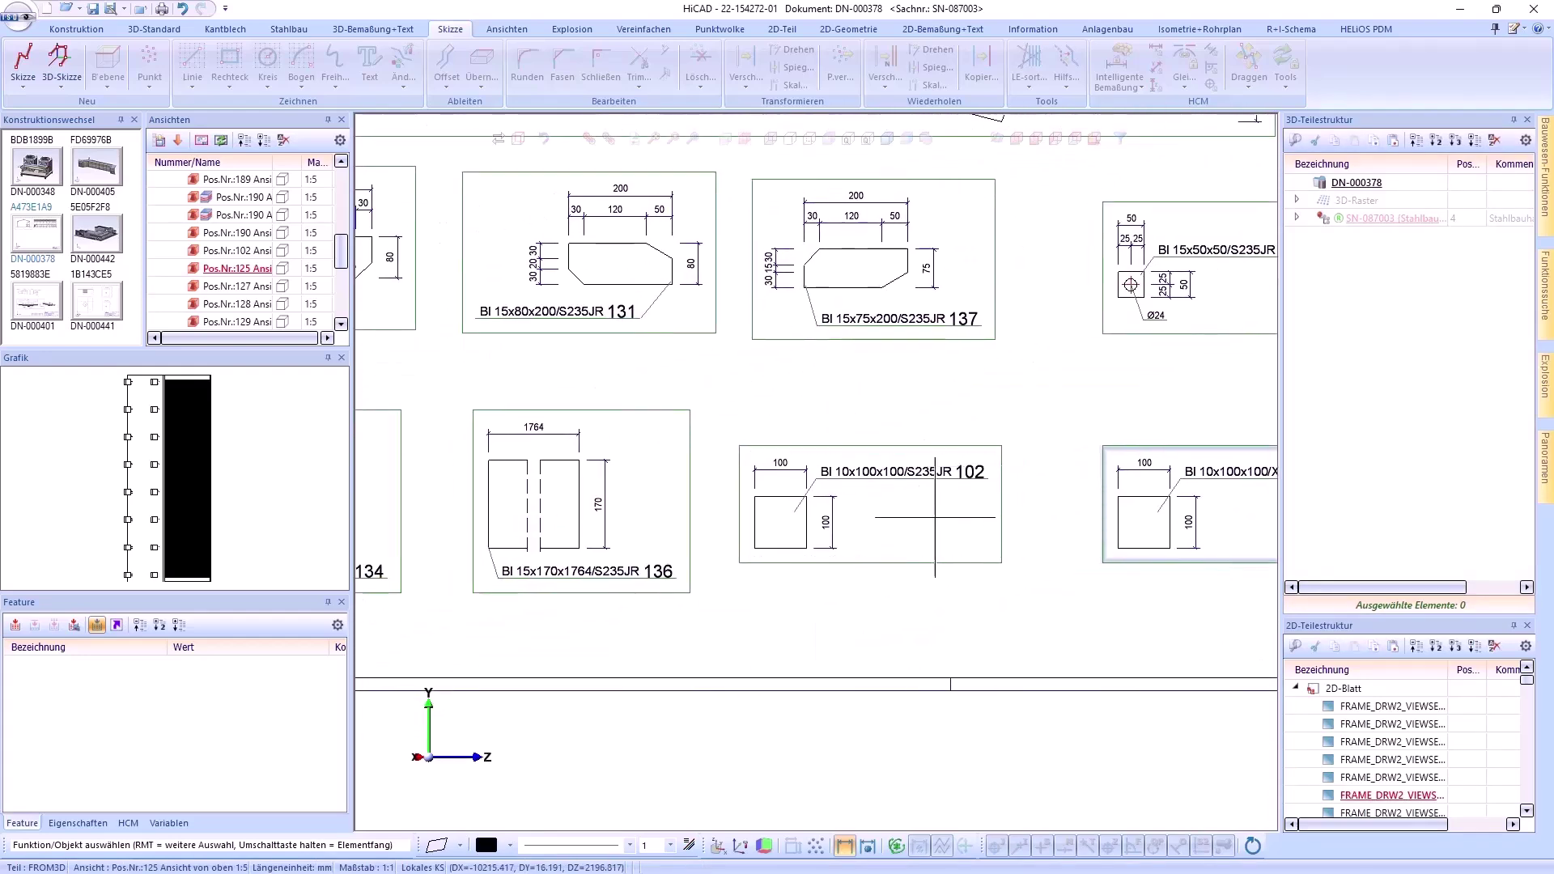
click(919, 557)
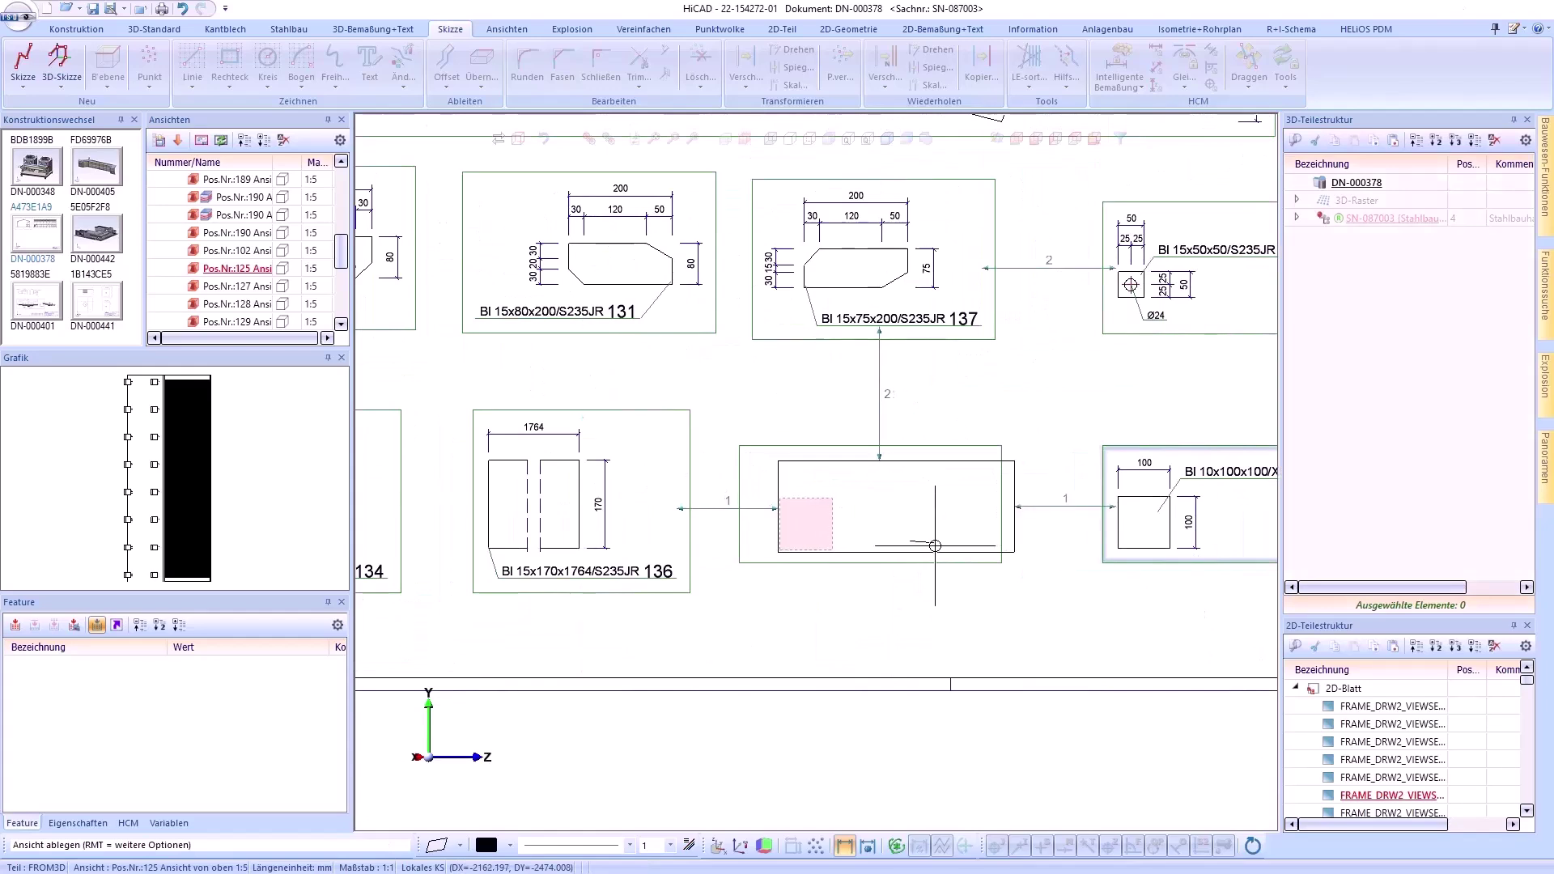
click(935, 546)
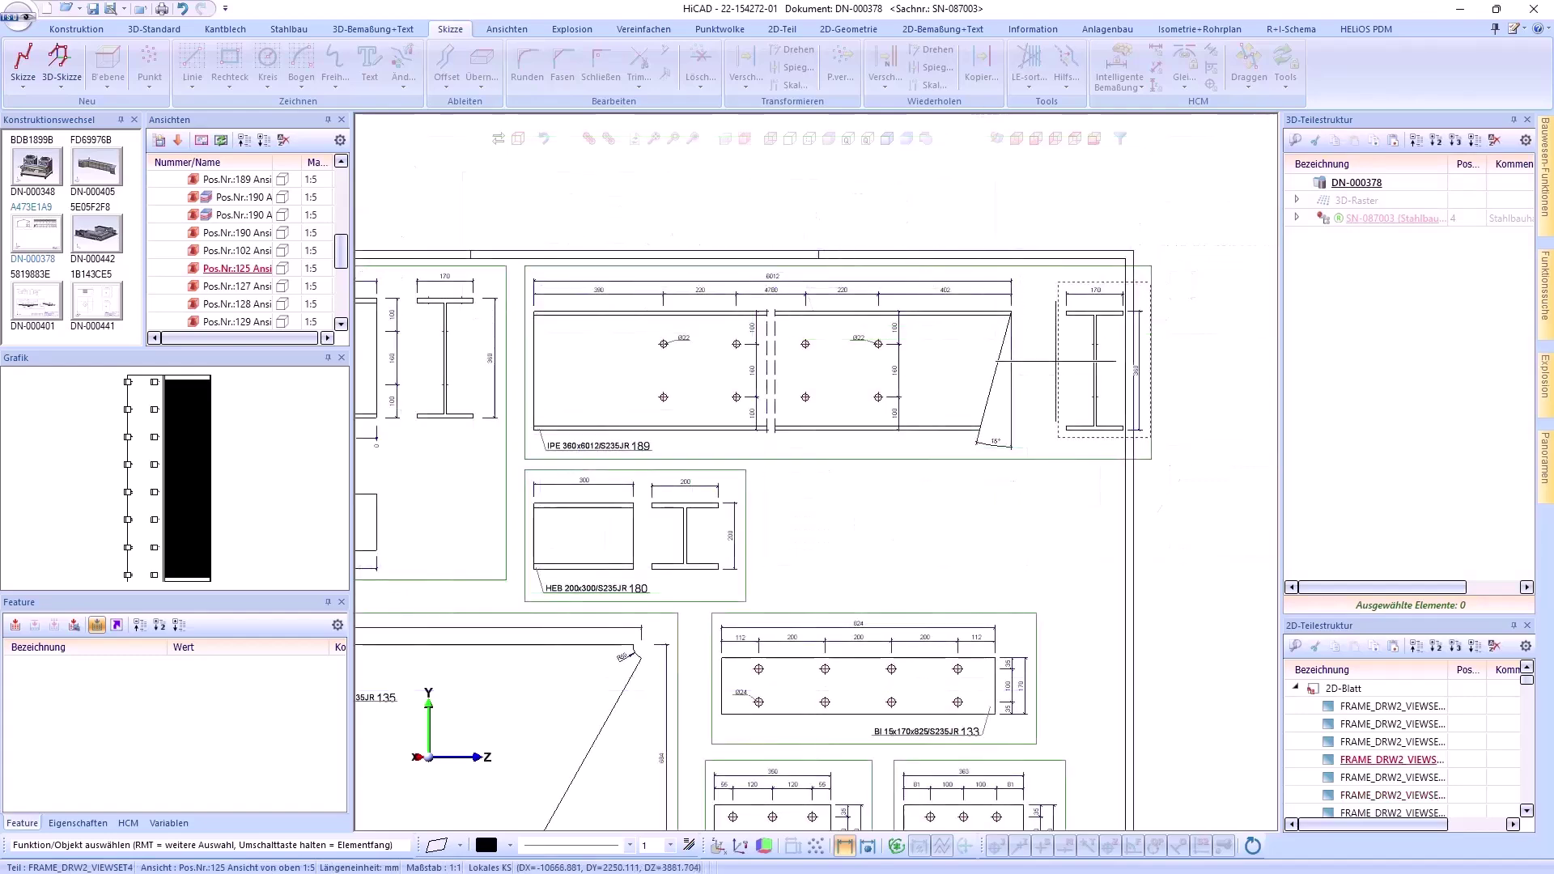
- Move the side view of beam 189 along its alignment line closer to the front view, inside the sheet border
click(1070, 375)
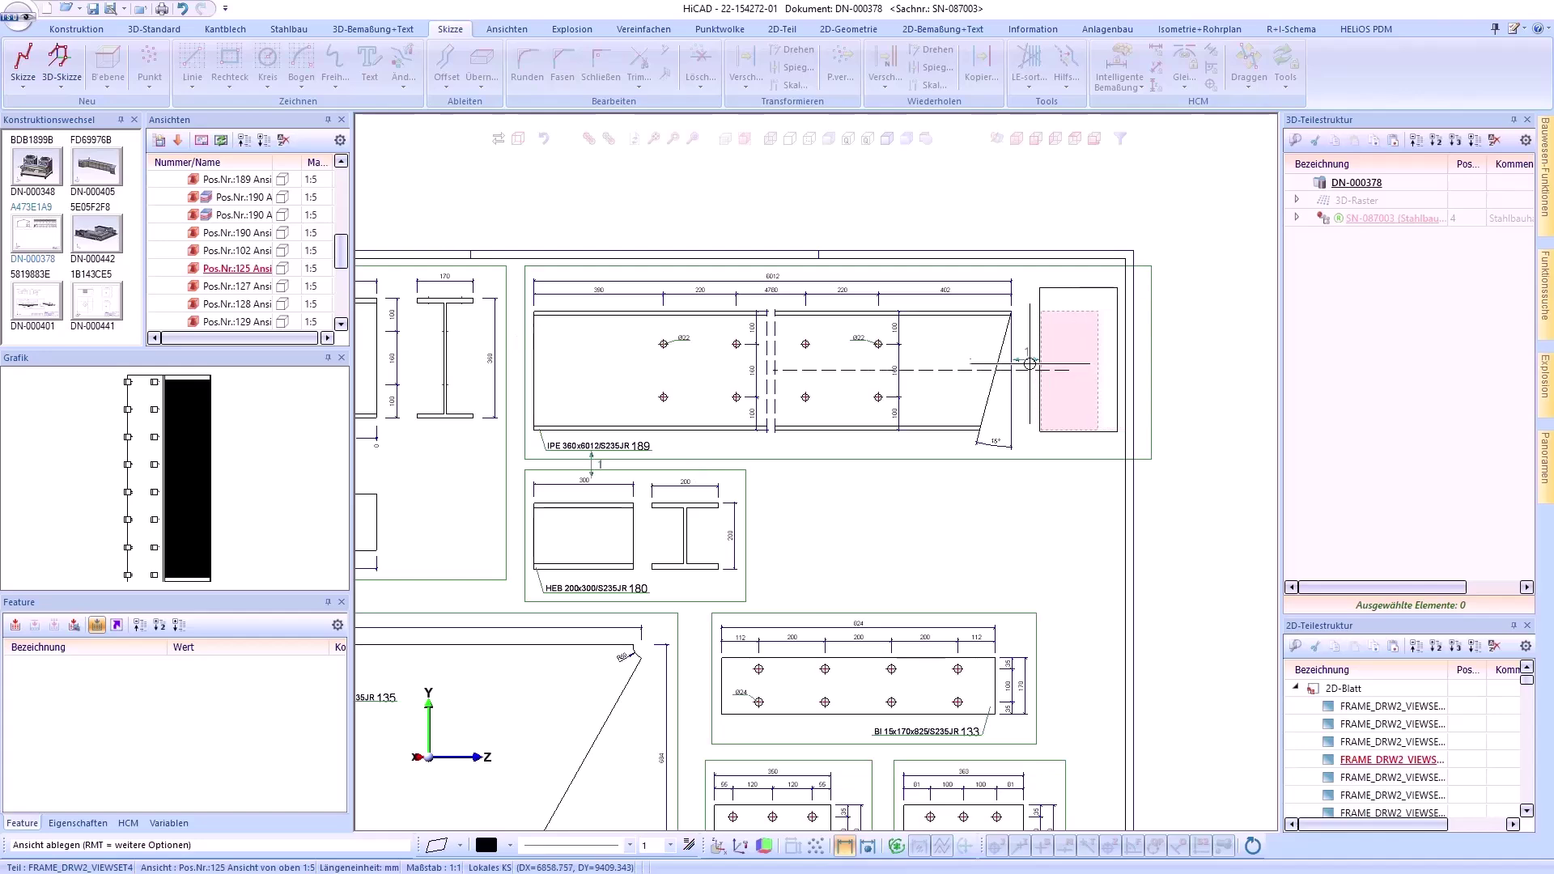
scroll(1033, 353, up, 3)
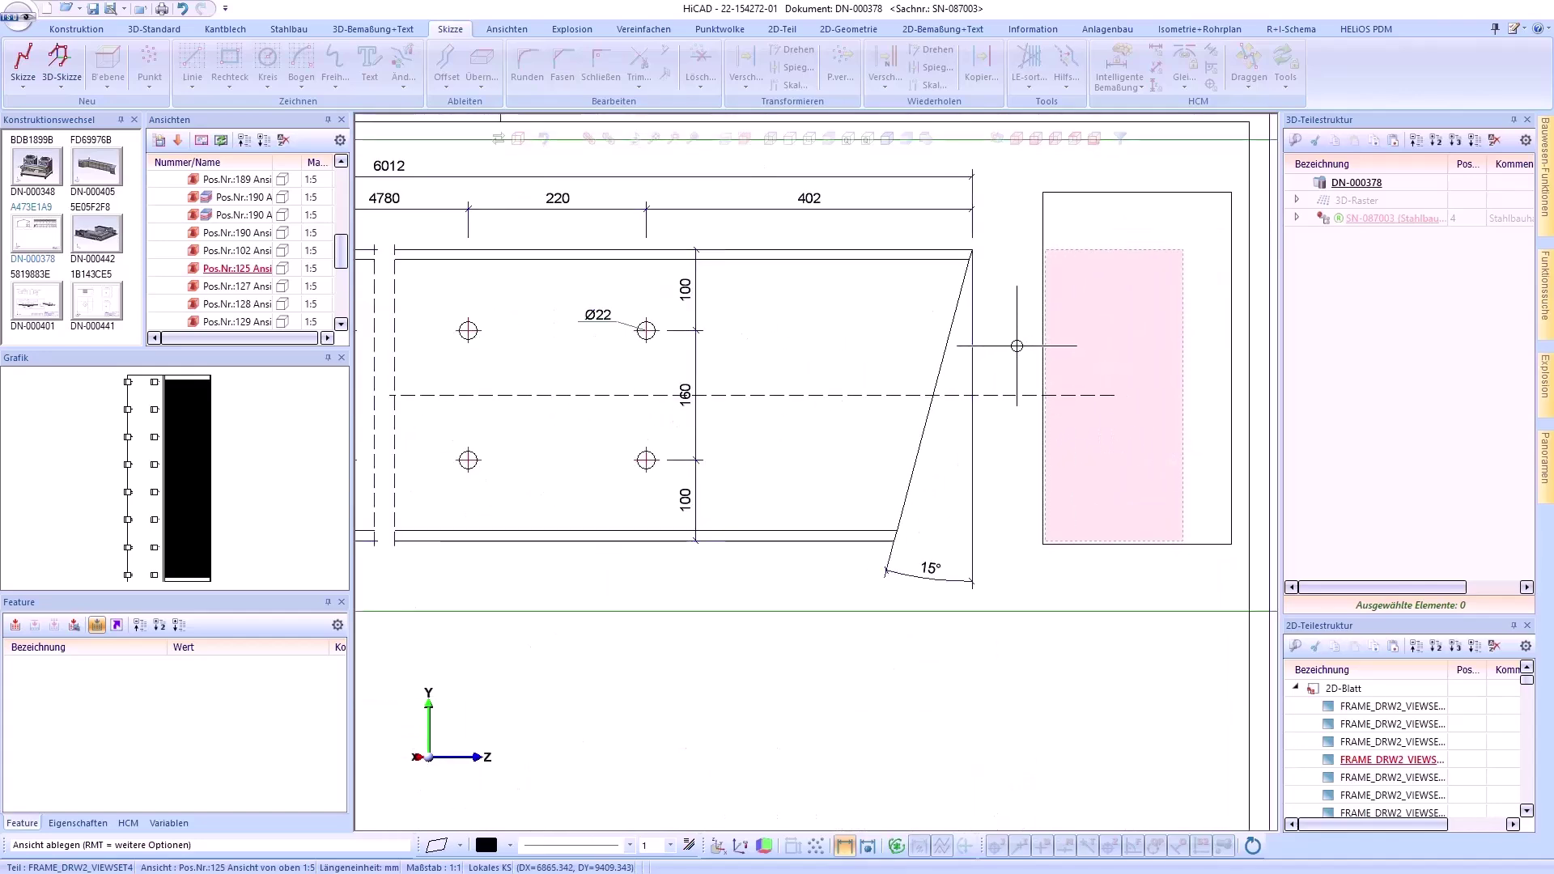
scroll(1016, 345, down, 1)
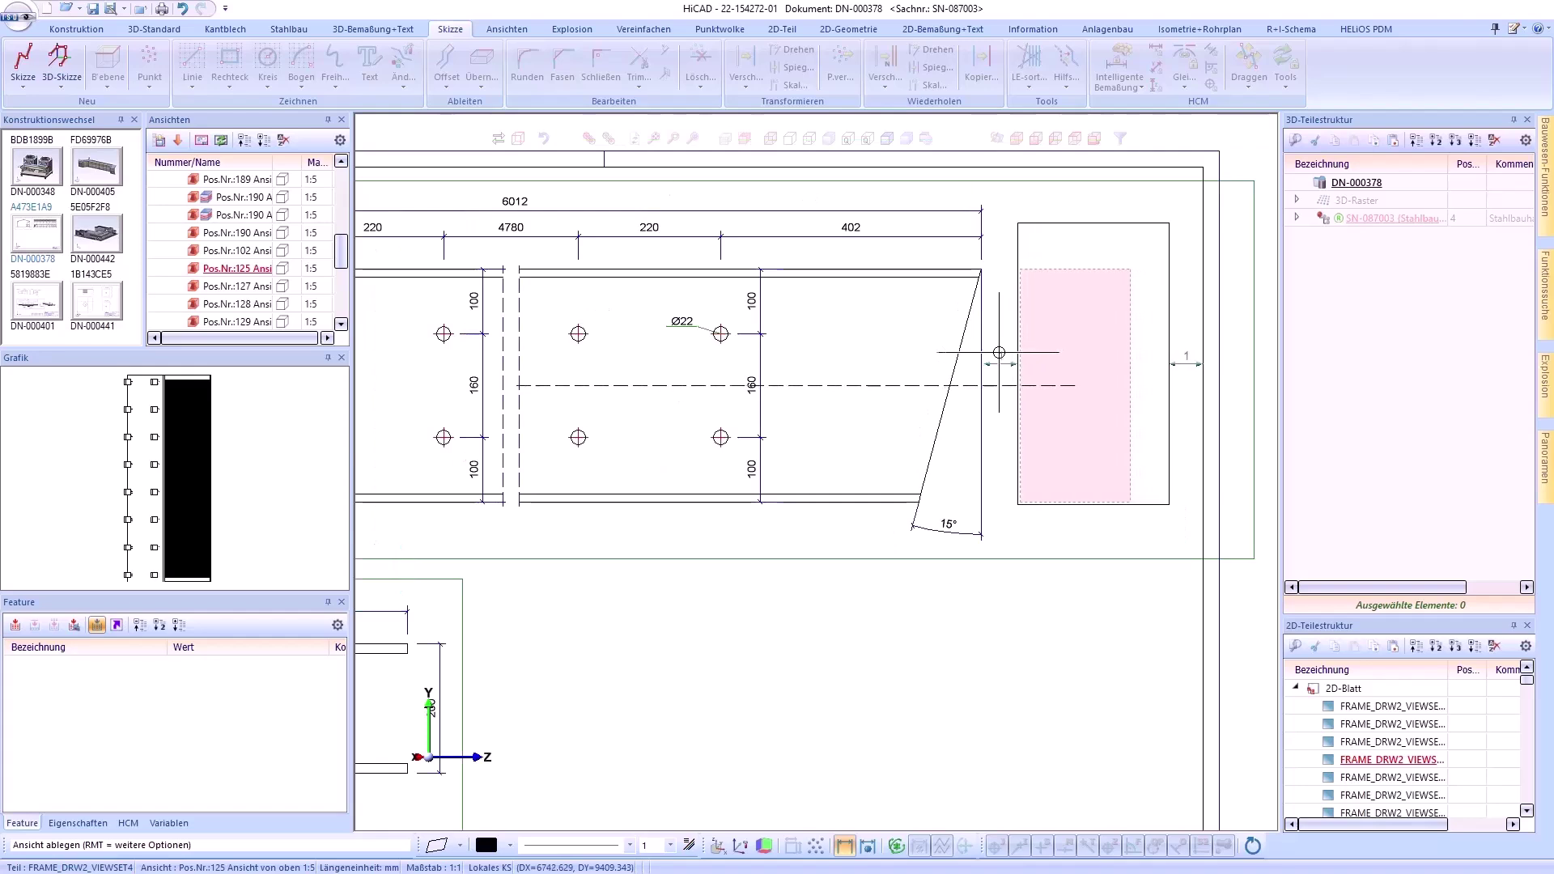
click(1009, 345)
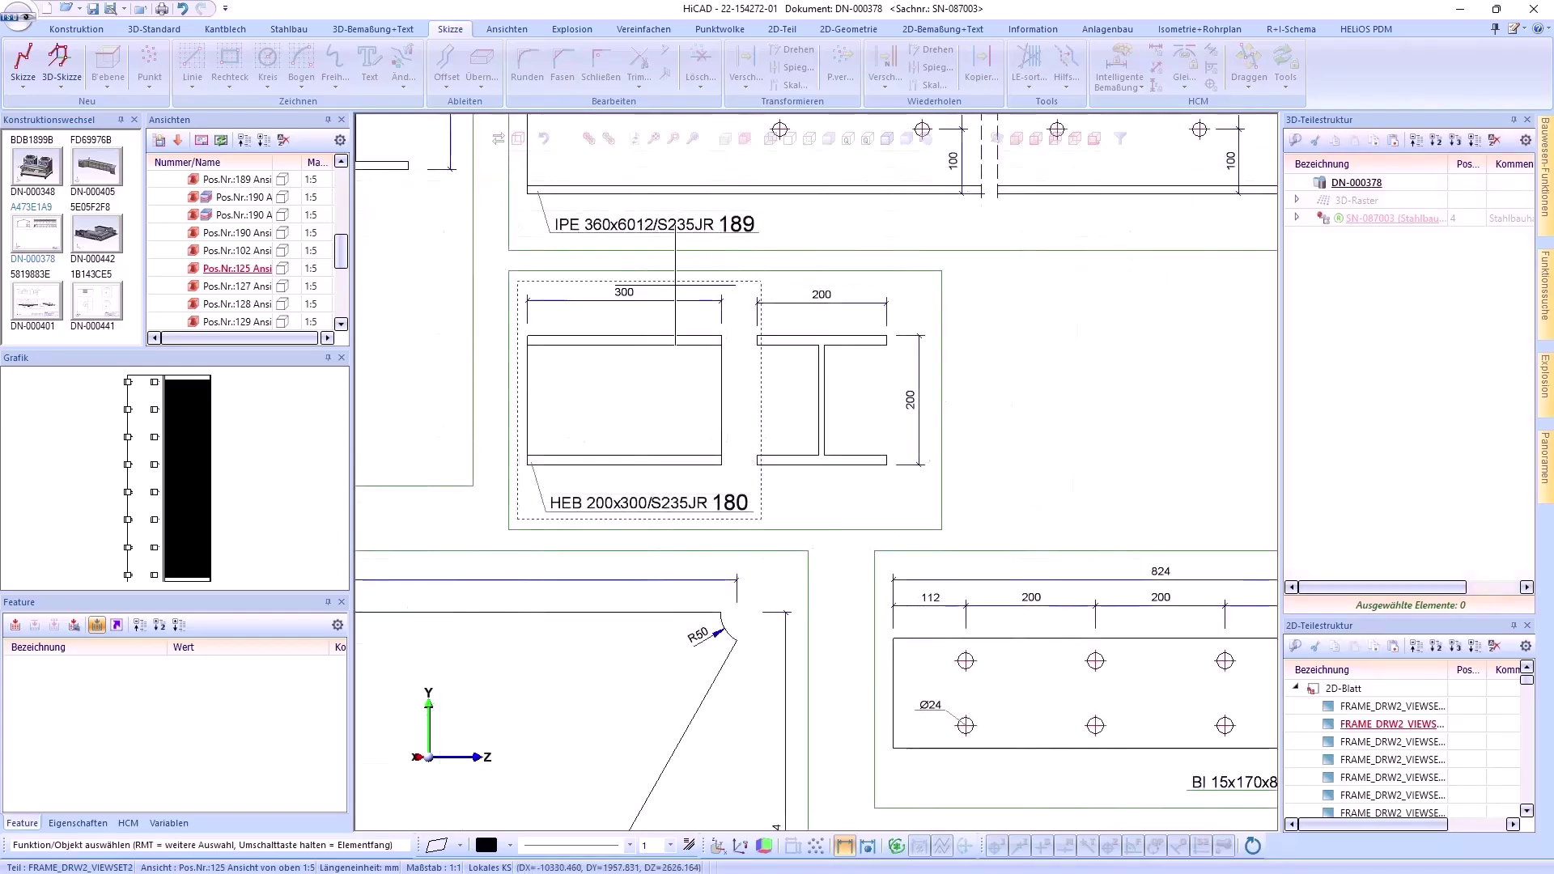
- Try to move the front view of beam 180 together with its linked side view to another place below beam 189
click(674, 284)
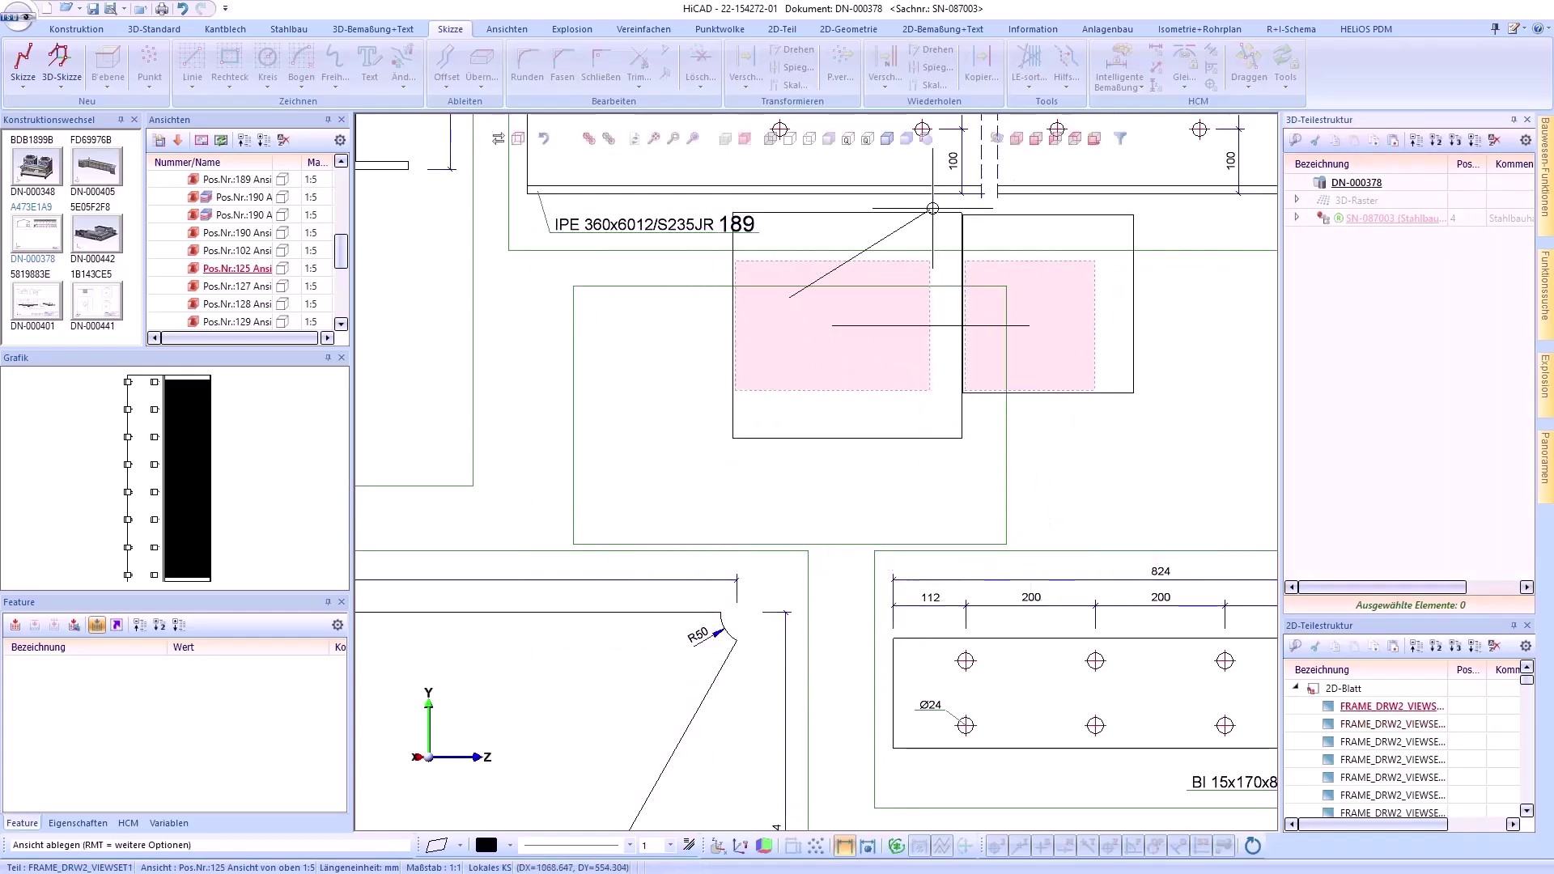
click(719, 397)
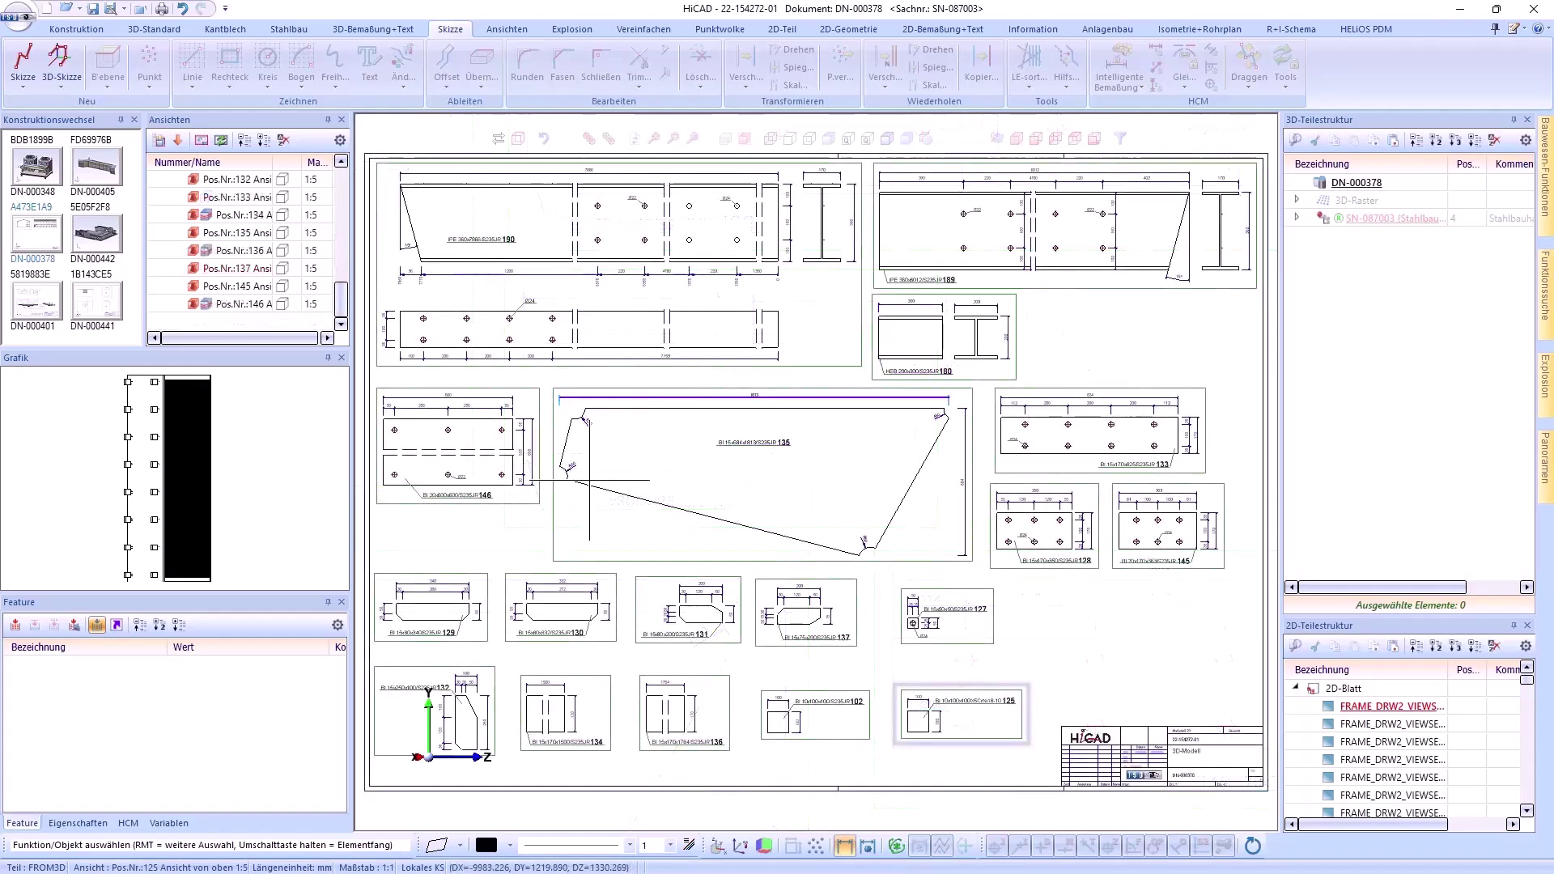
- Deactivate the shortening of the view of plate 146, and reactivate the same shortening
scroll(427, 524, up, 2)
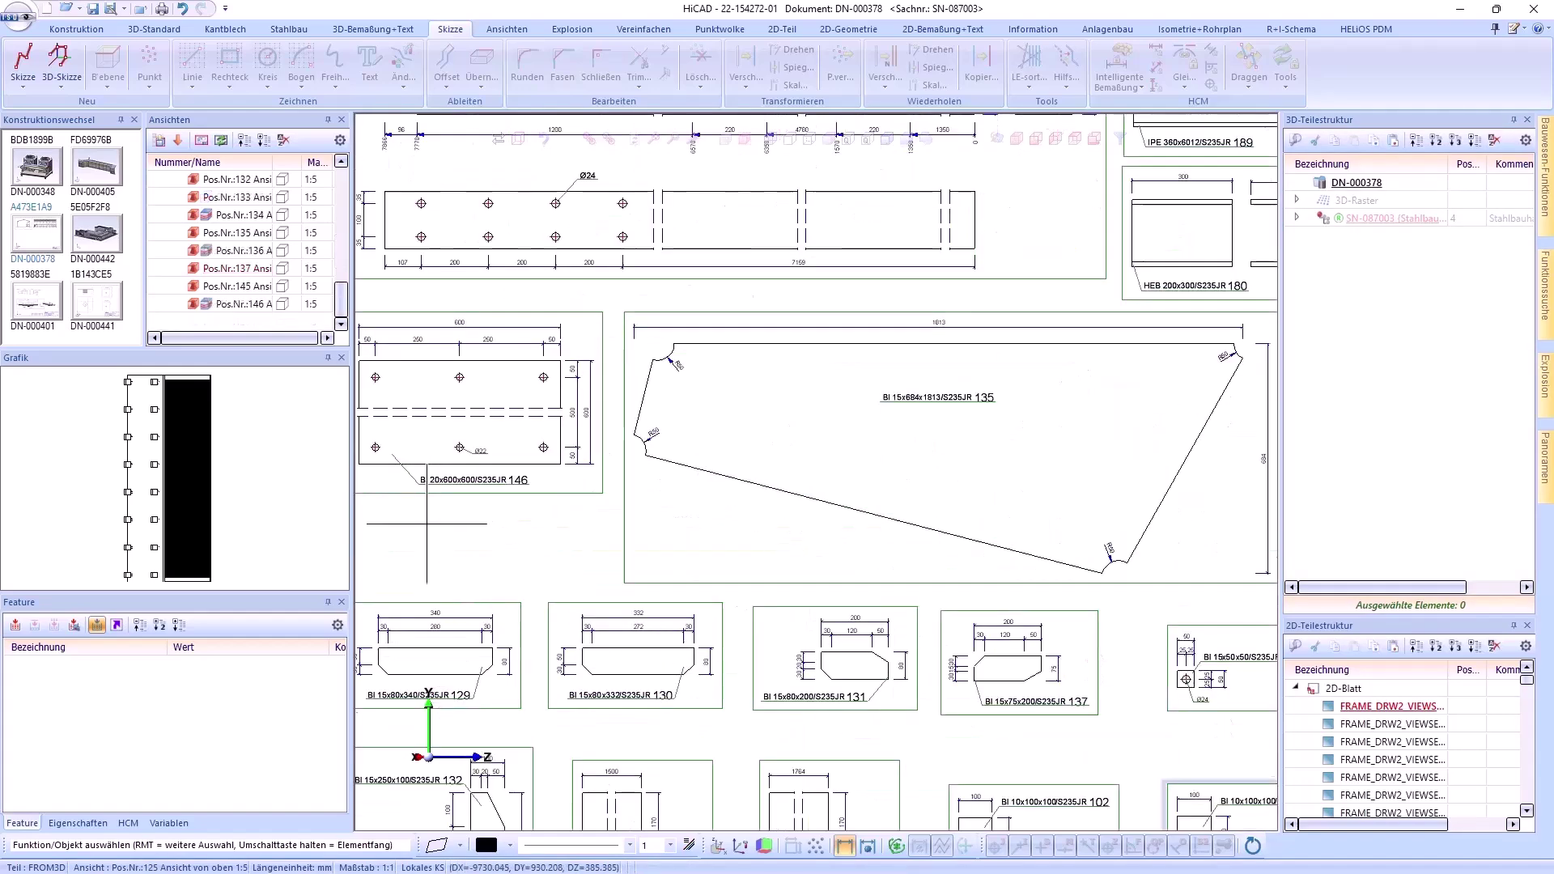
scroll(532, 545, up, 3)
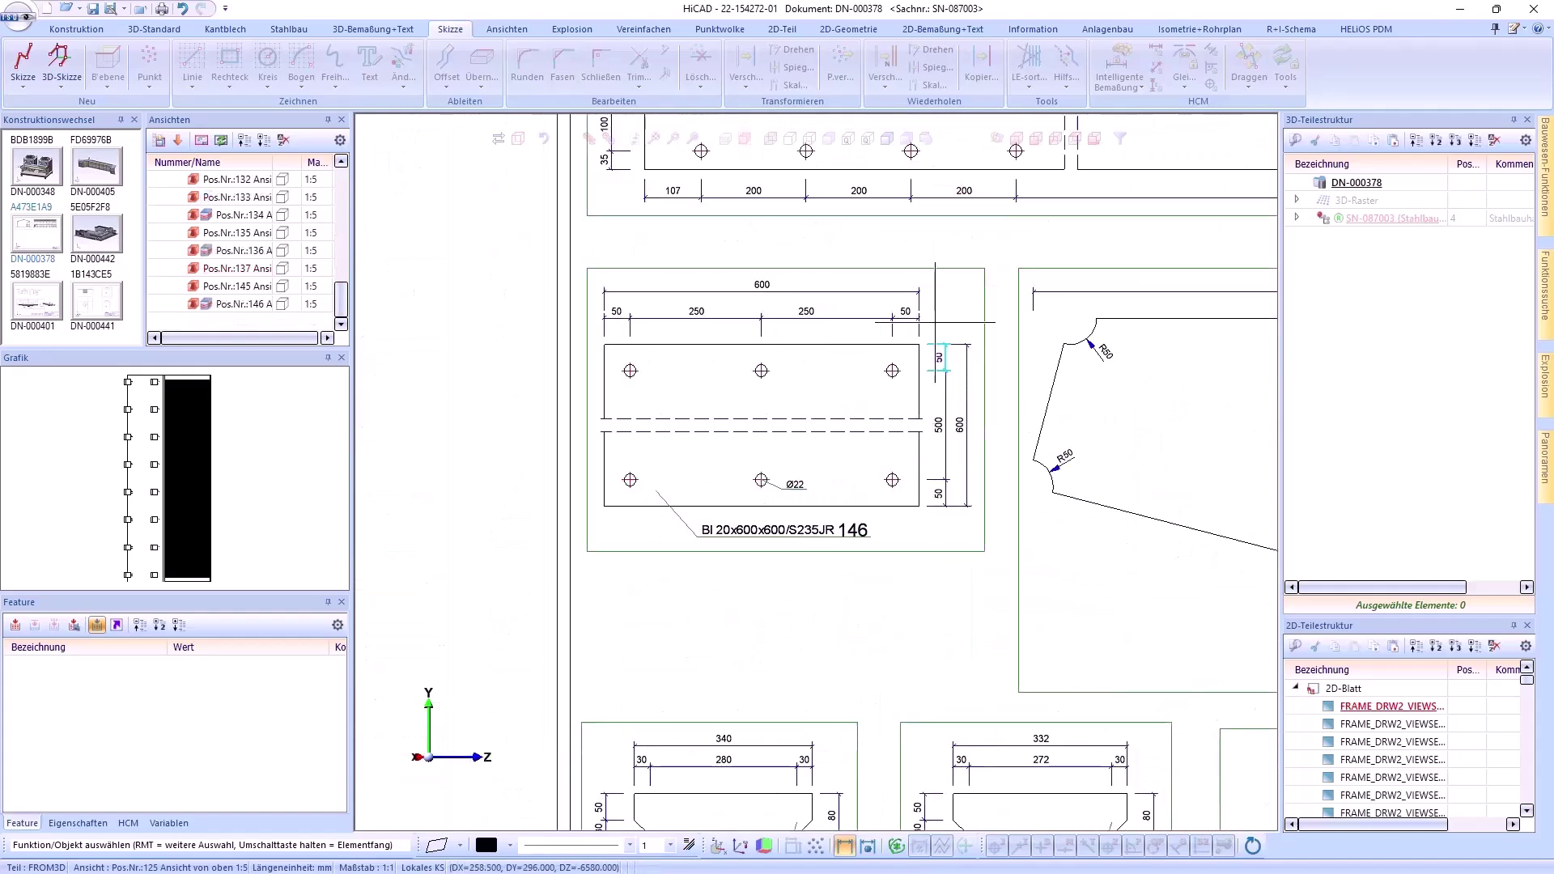
right_click(945, 281)
click(1269, 385)
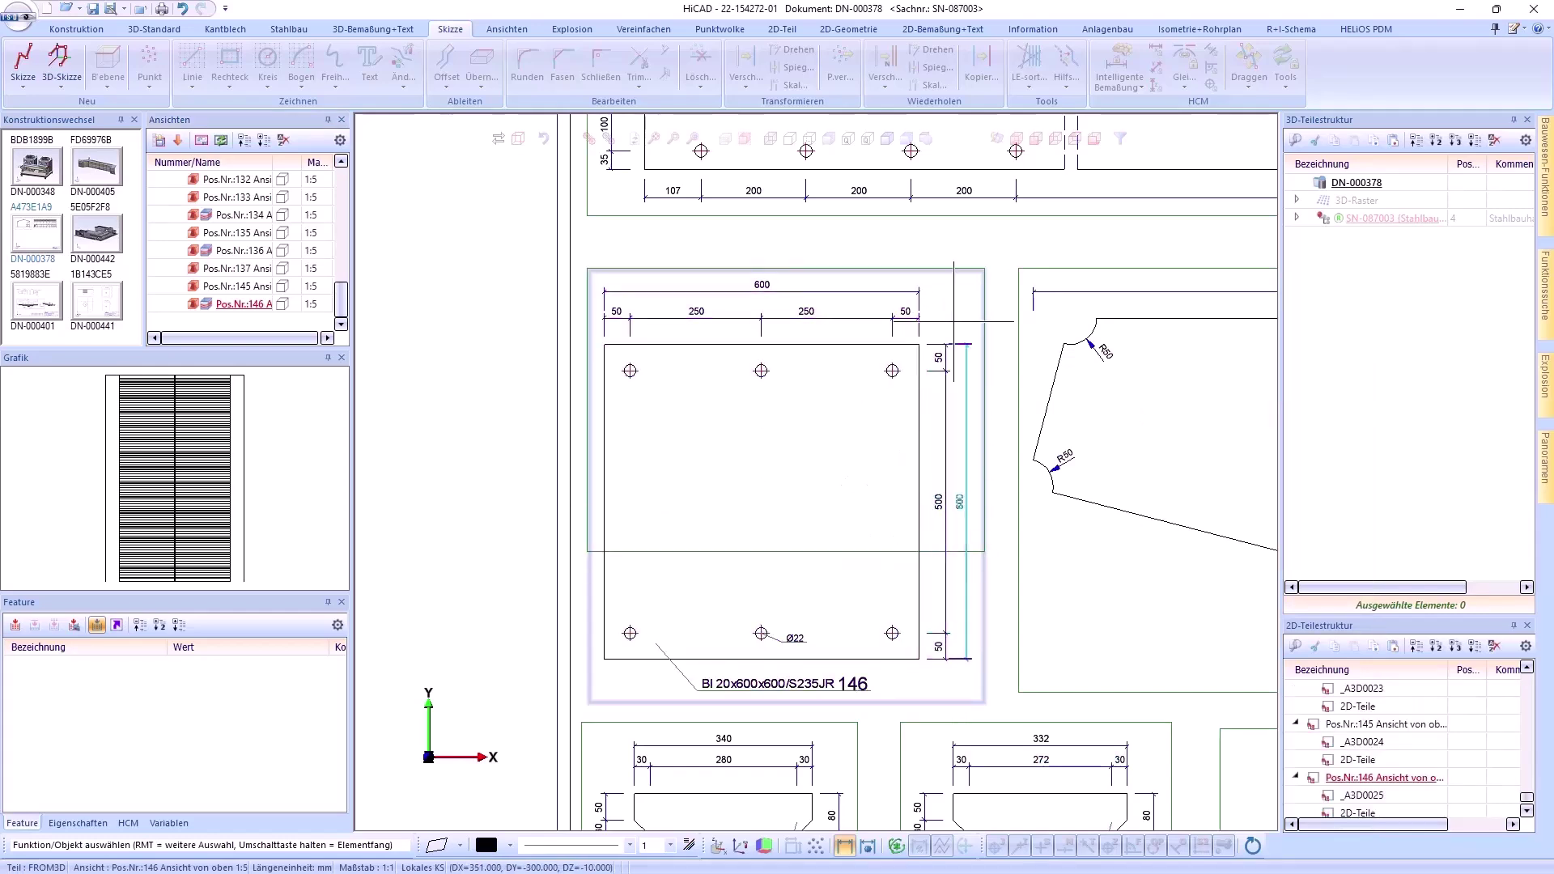
right_click(944, 347)
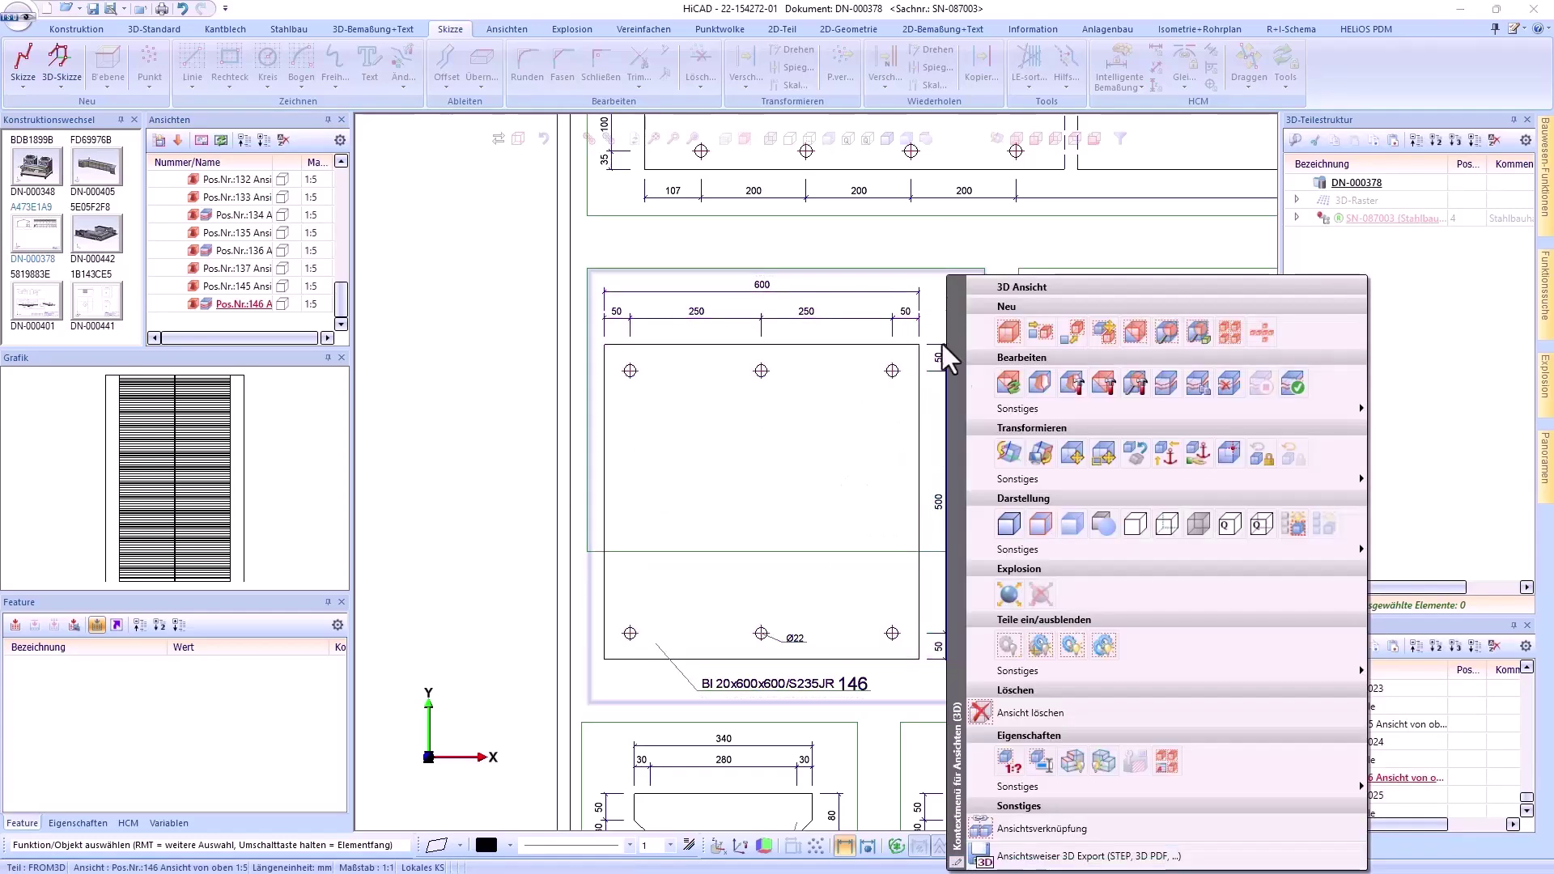
click(1291, 383)
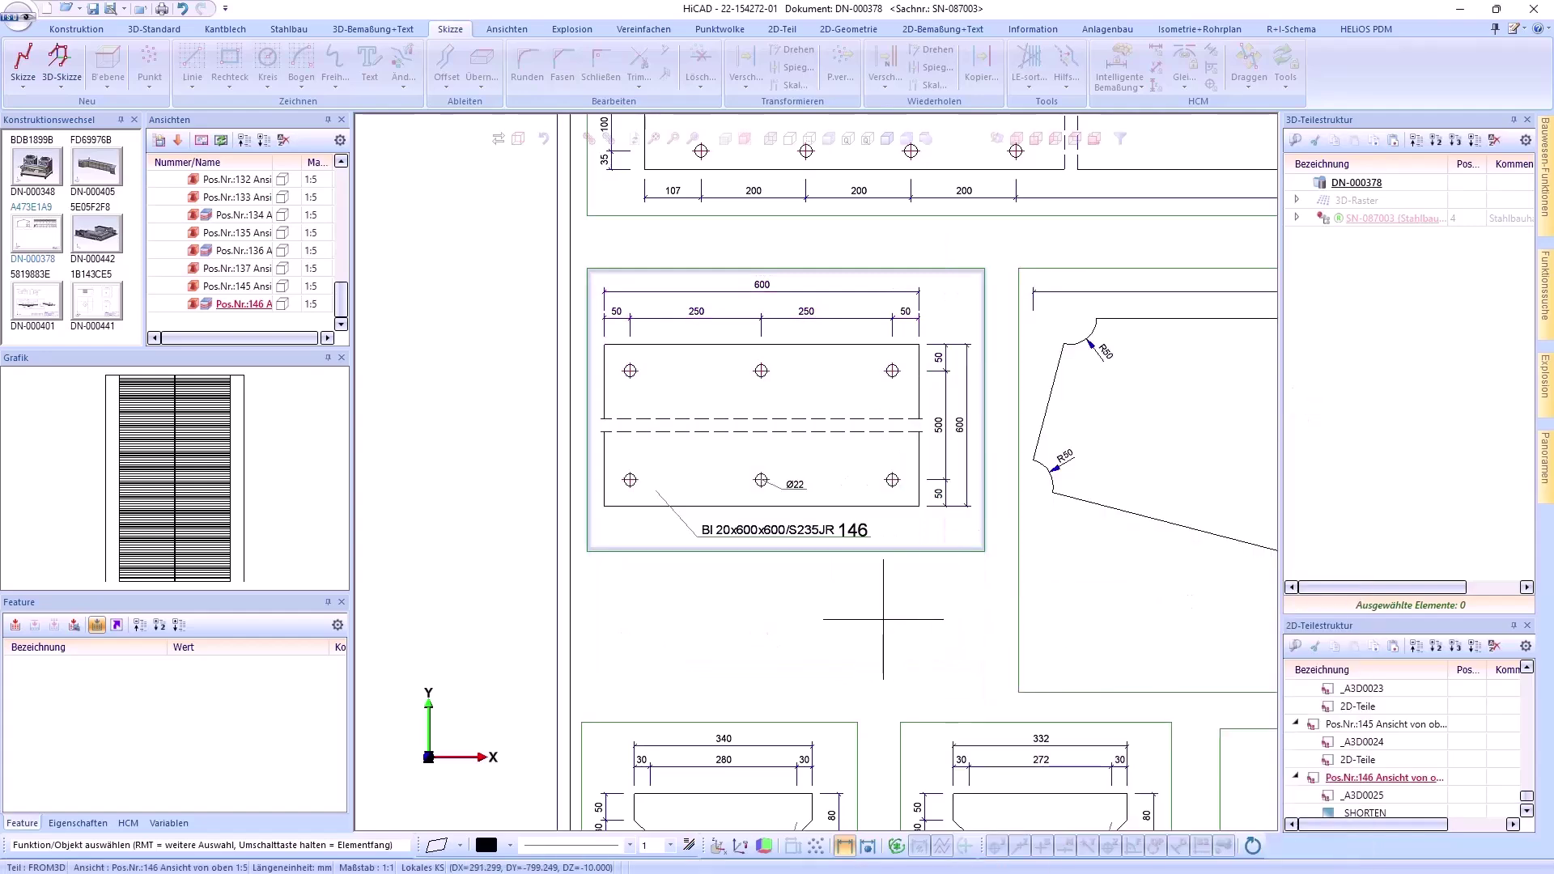